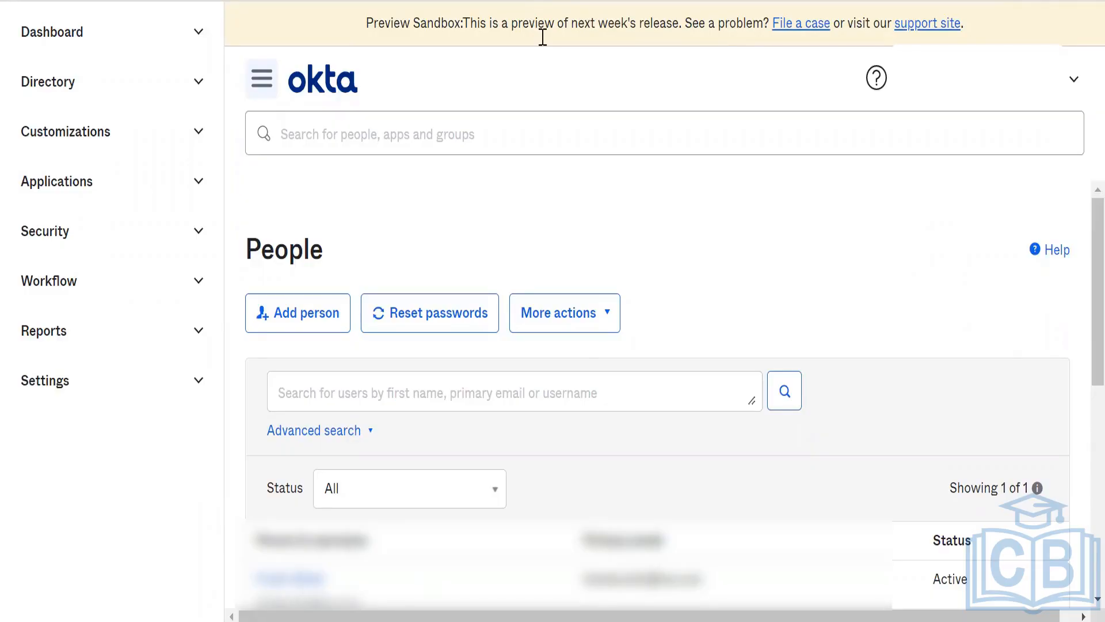
Step: Compare the People lists of the preview sandbox org and the developer org, including each user's status
key(alt+Tab)
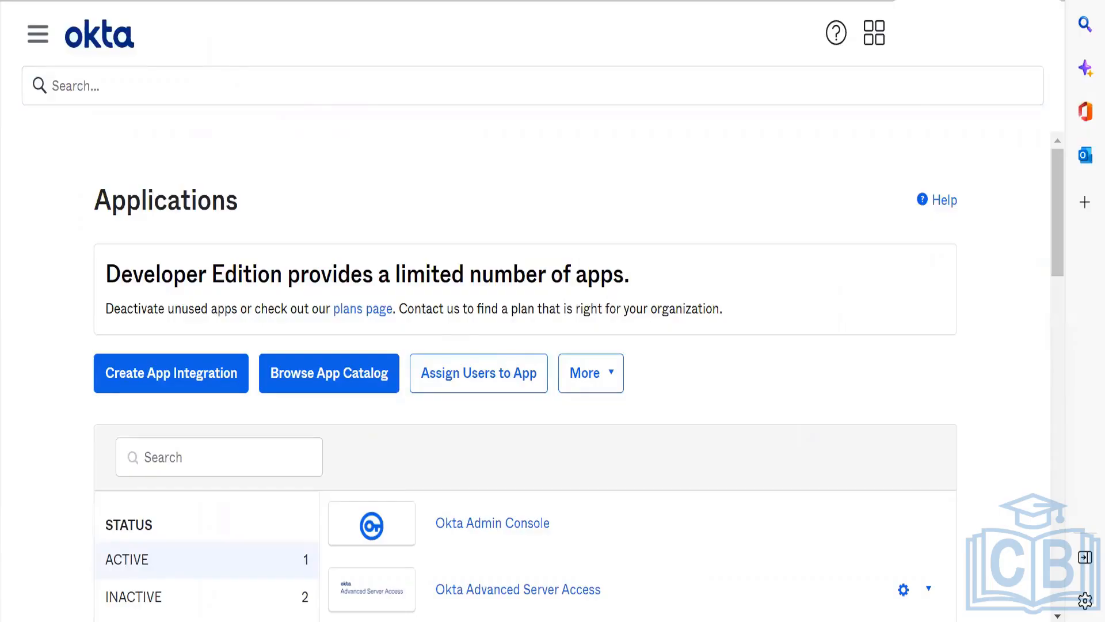
key(ctrl+l)
key(alt+Tab)
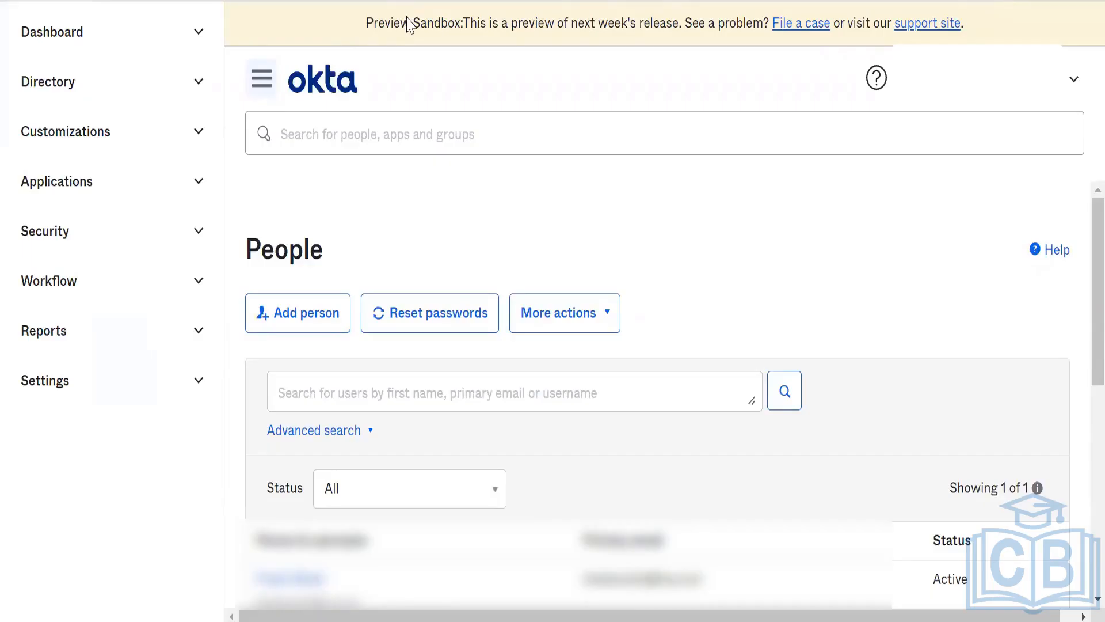
key(alt+Tab)
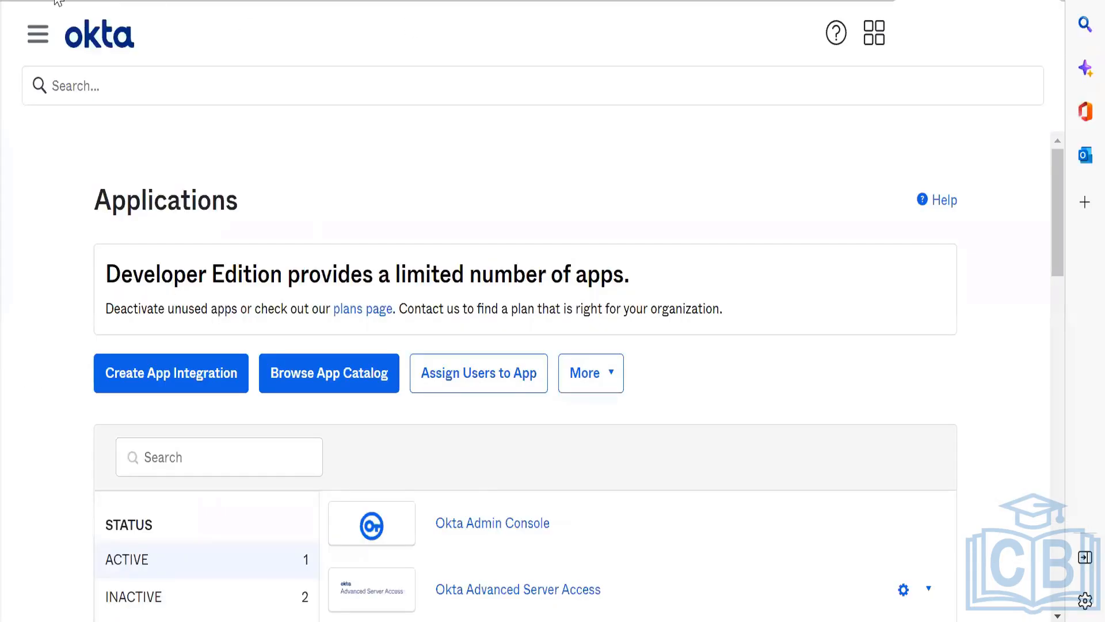
click(37, 35)
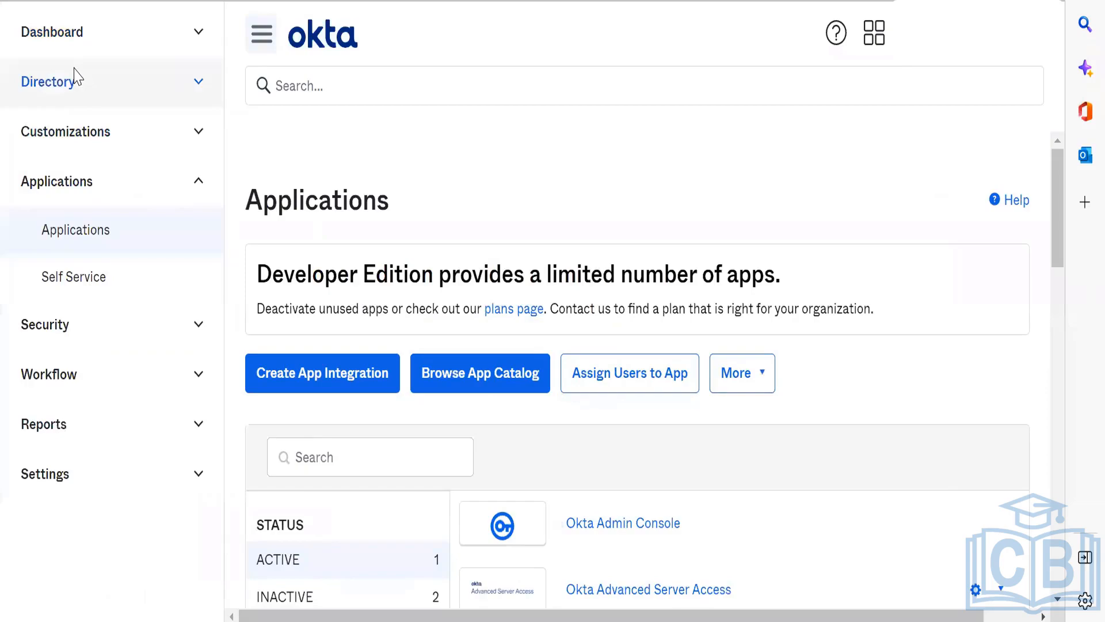
click(75, 78)
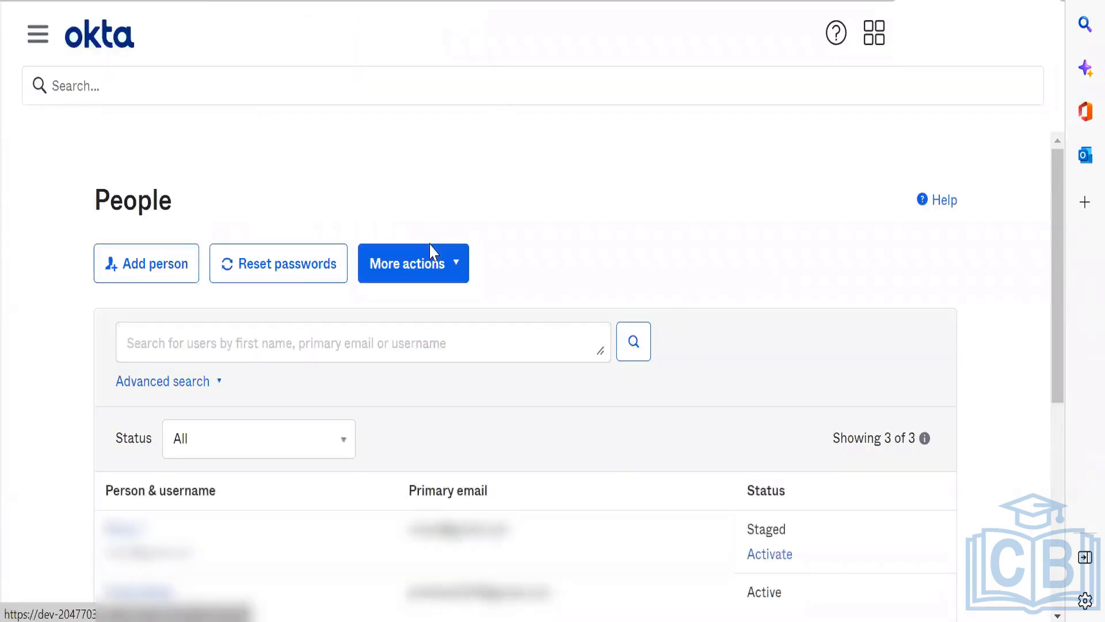
scroll(636, 374, down, 3)
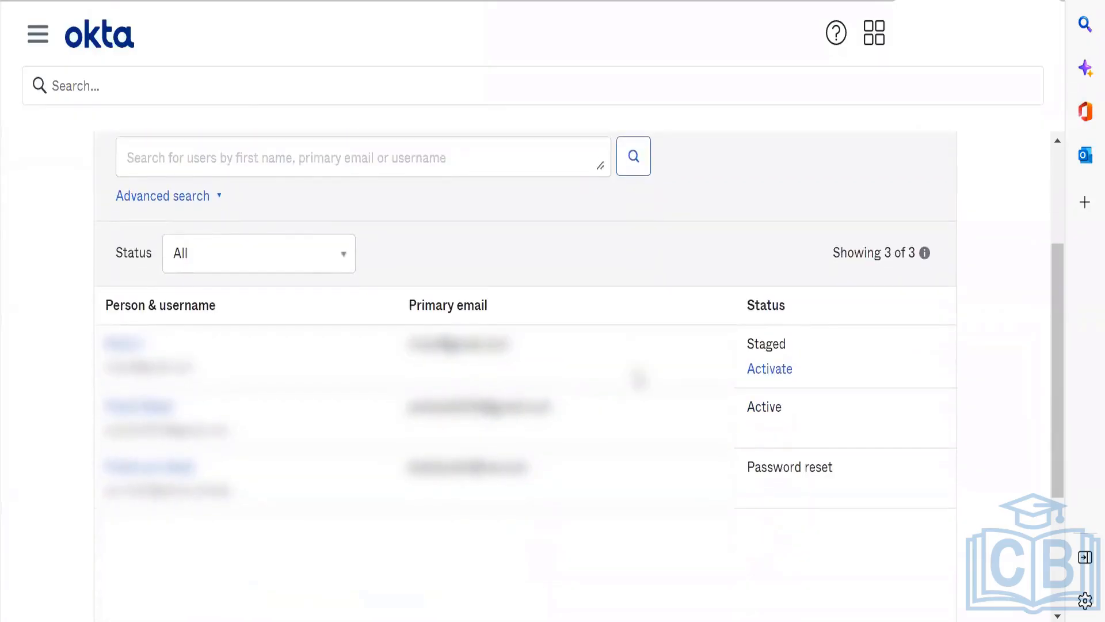
key(alt+Tab)
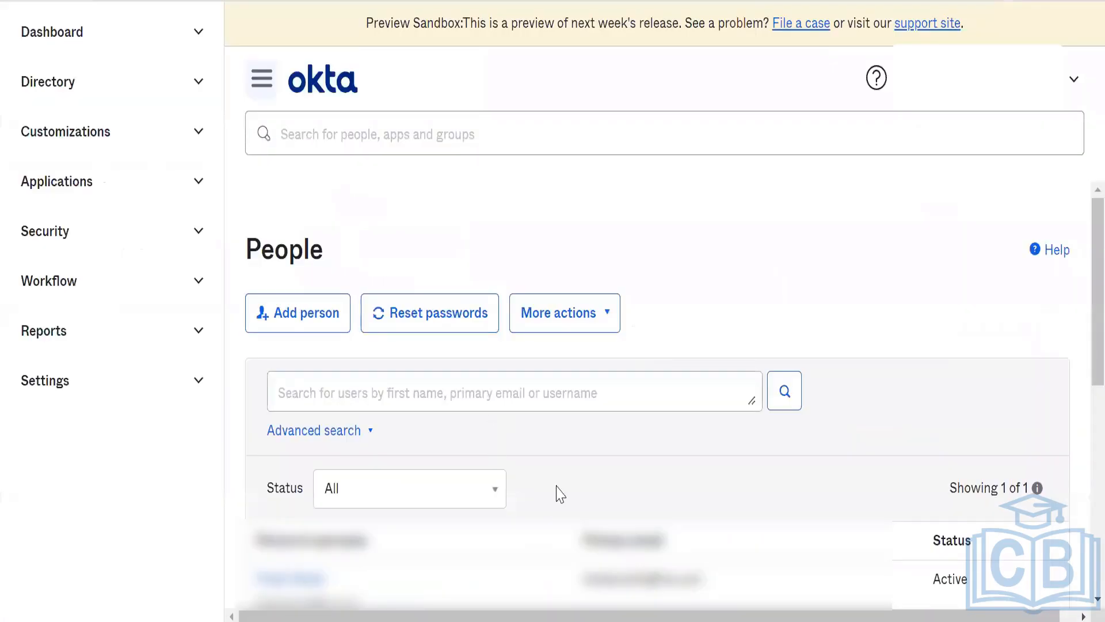
key(Down)
click(649, 426)
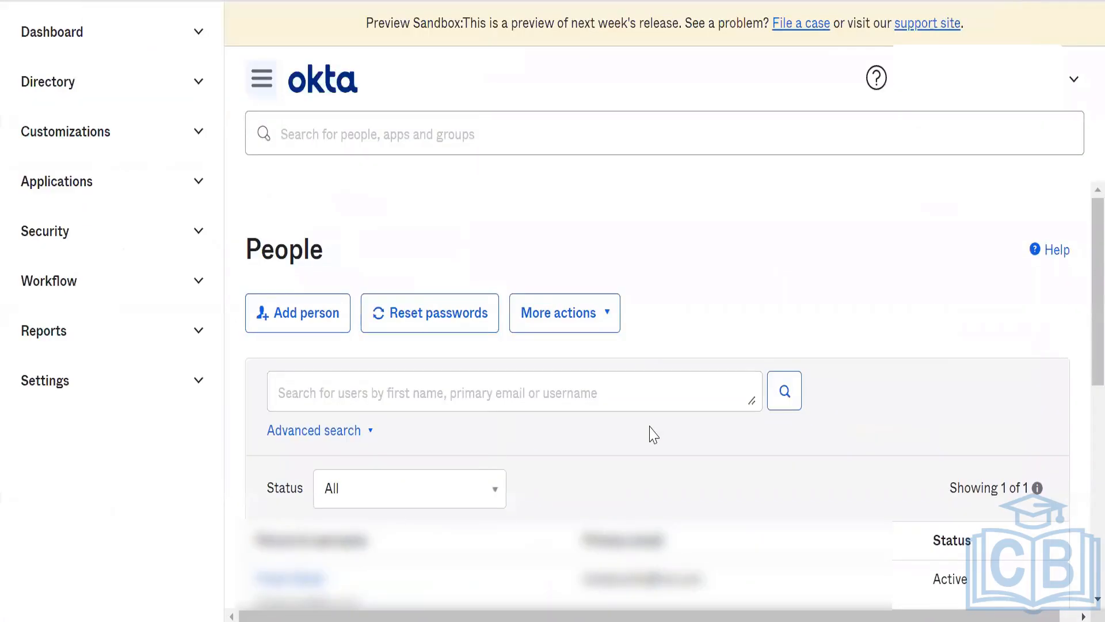
key(Down)
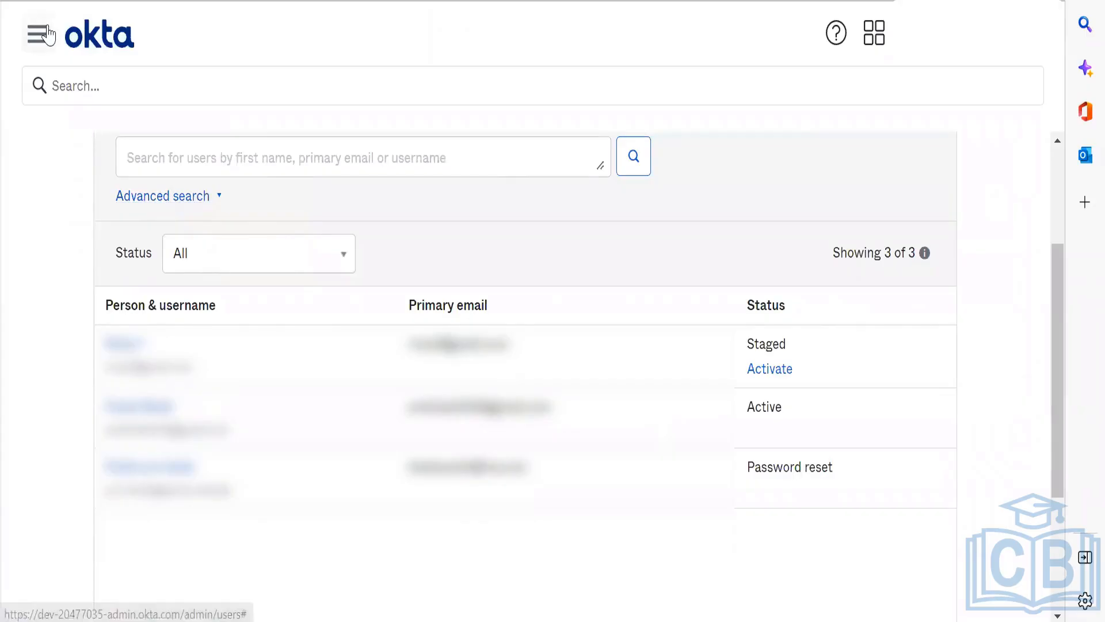
Step: Open the app integration catalog from the developer org's Applications page
click(47, 35)
click(71, 97)
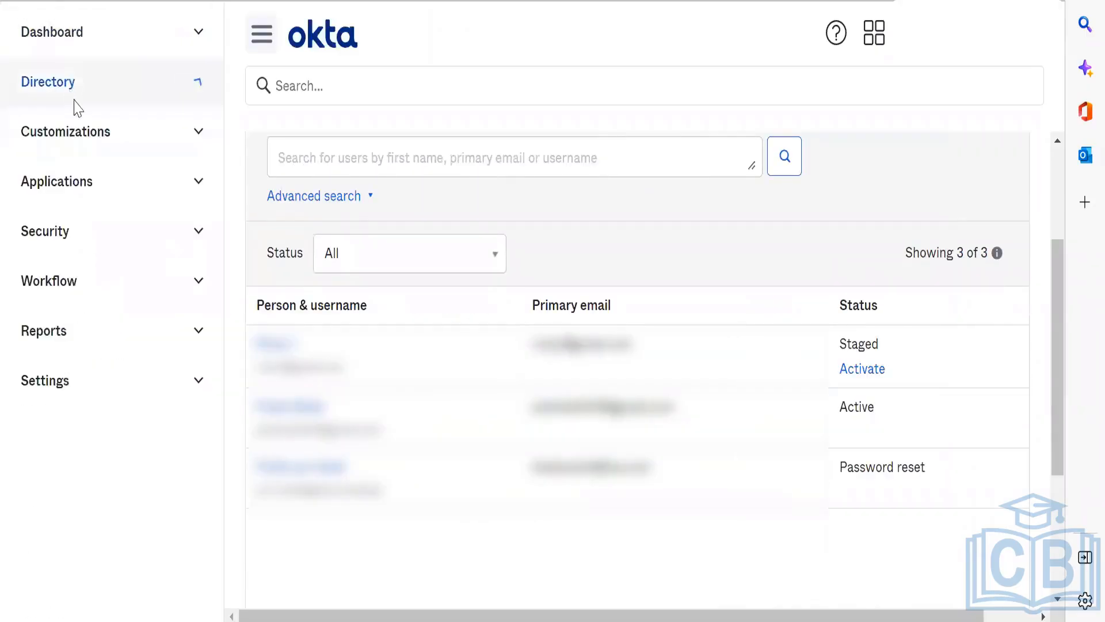
click(130, 191)
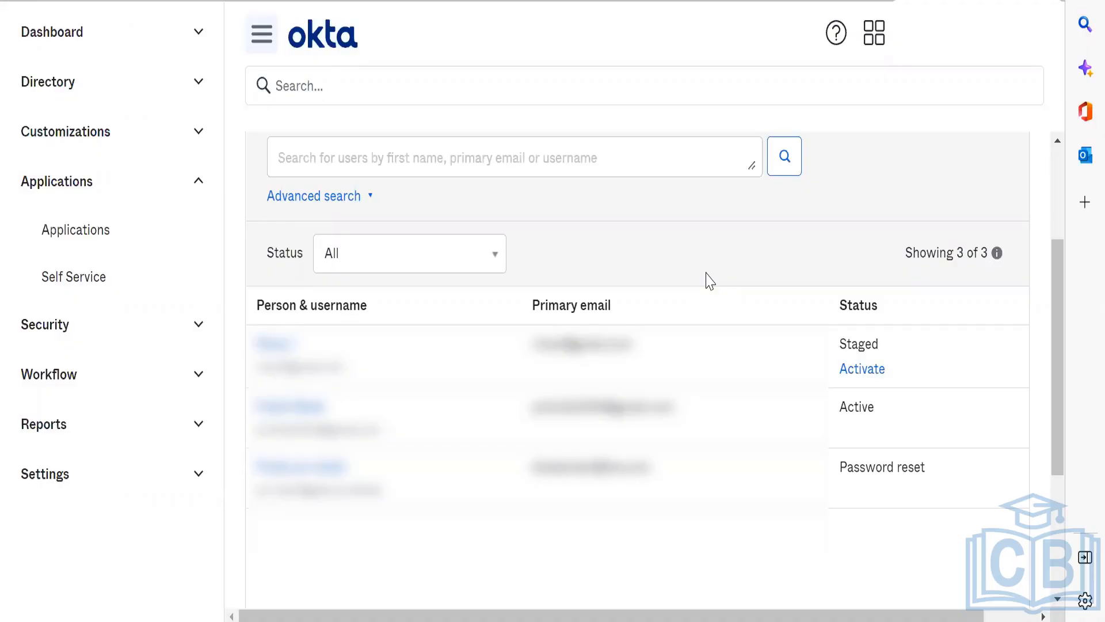
click(75, 229)
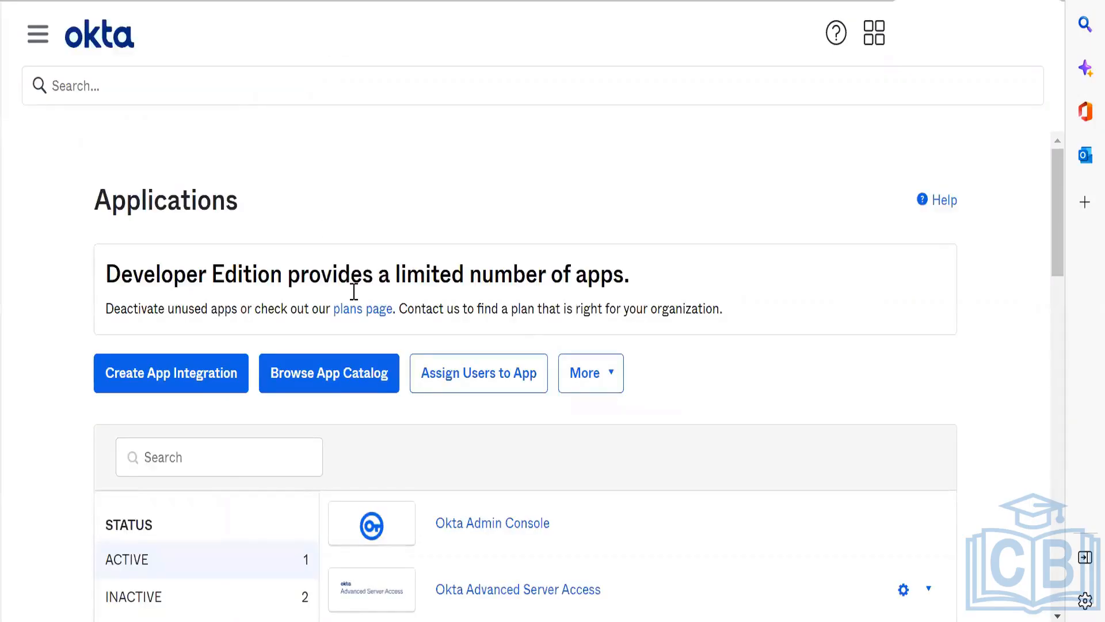
scroll(330, 237, down, 5)
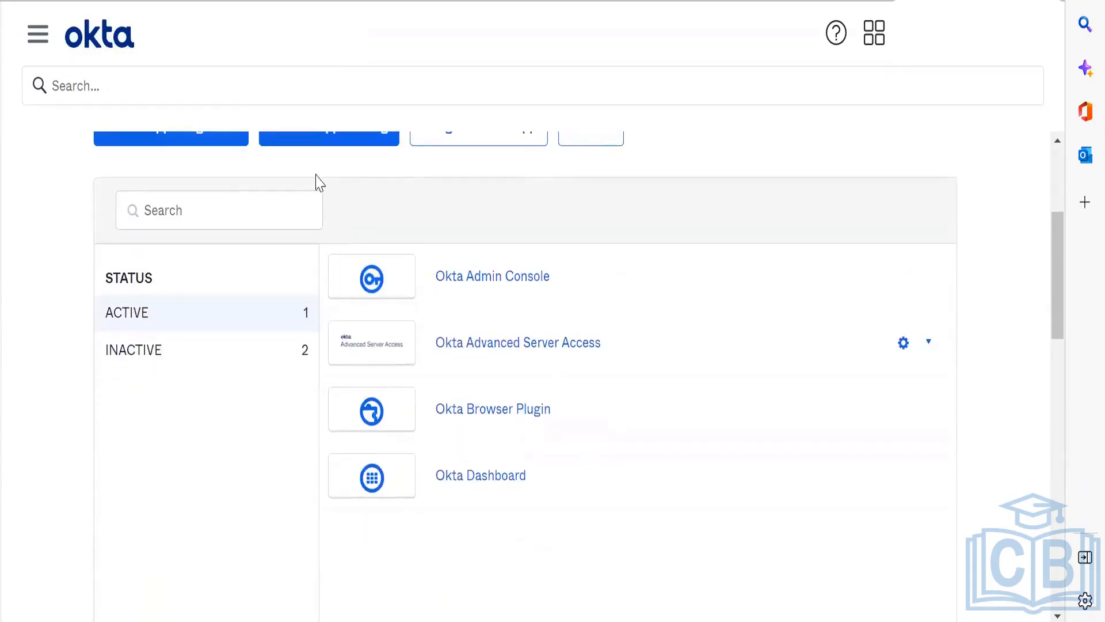
scroll(320, 183, up, 1)
click(329, 187)
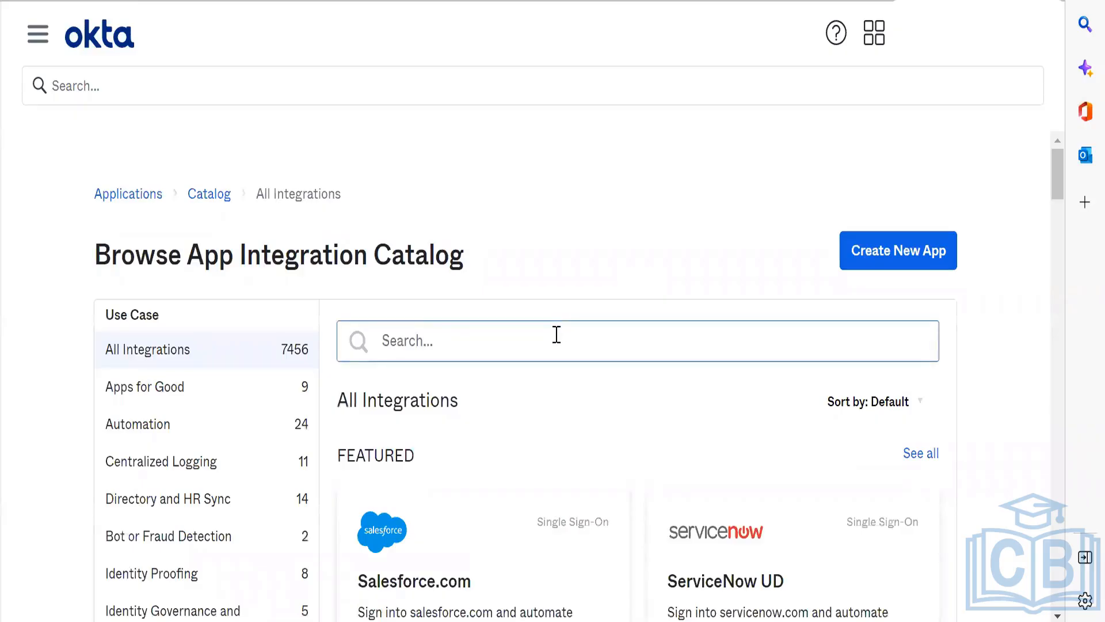
Step: Search the integration catalog for Org2Org and start adding the Okta Org2Org integration
click(557, 334)
text(Or)
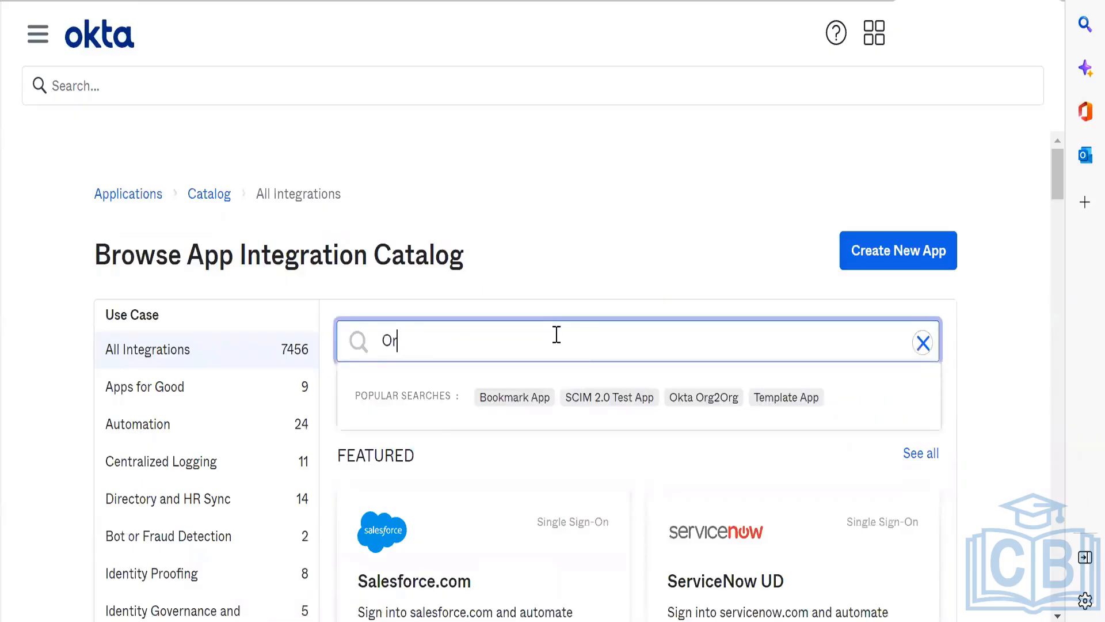
text(g2Org)
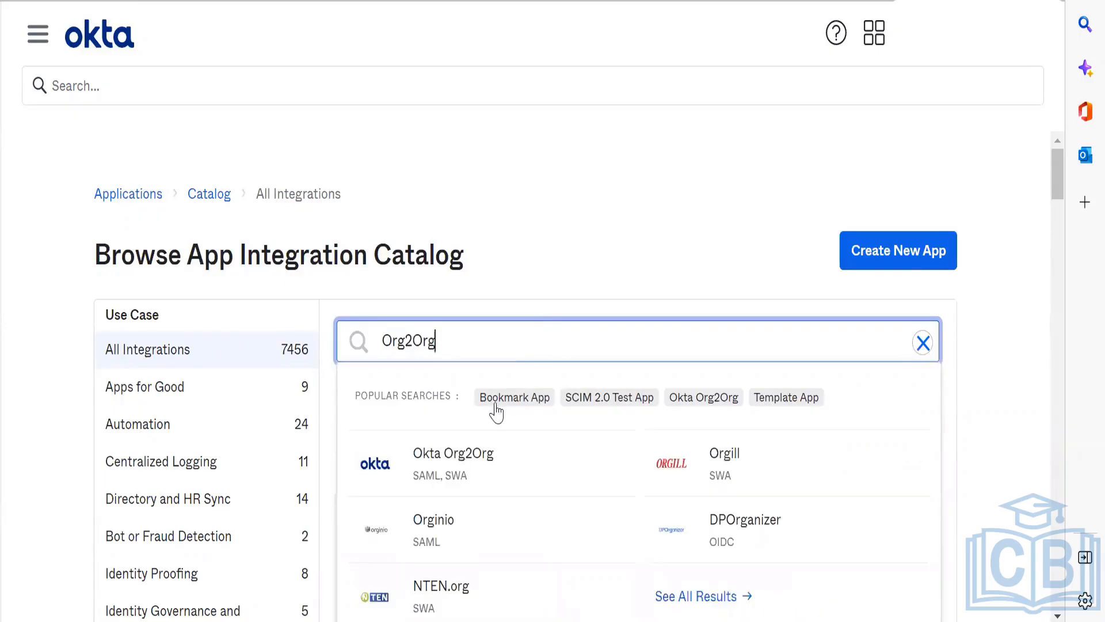
click(473, 488)
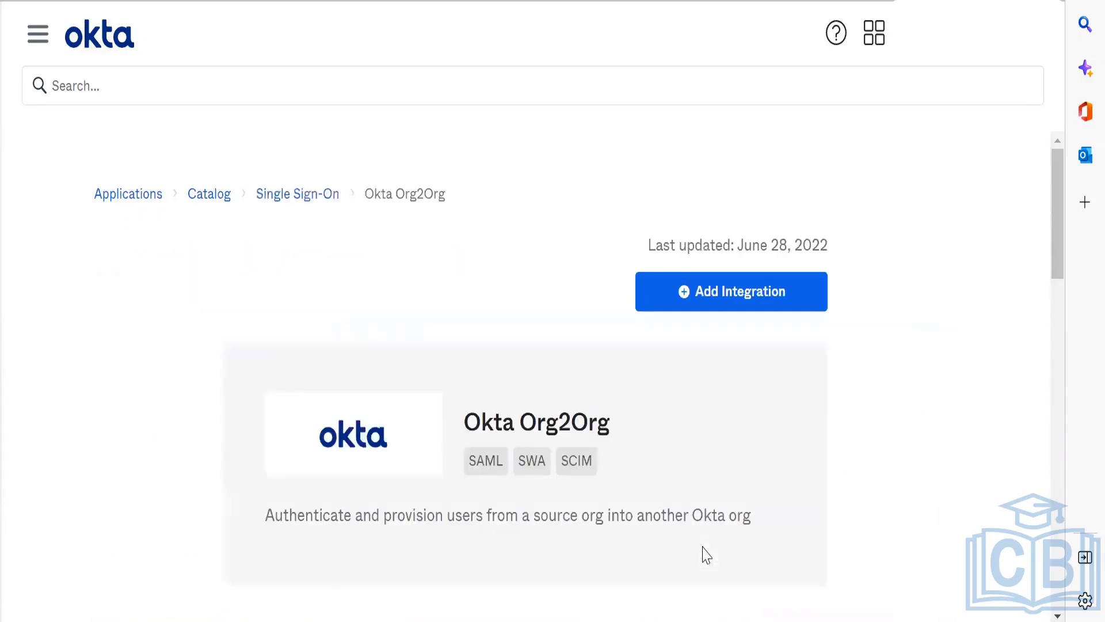
click(710, 298)
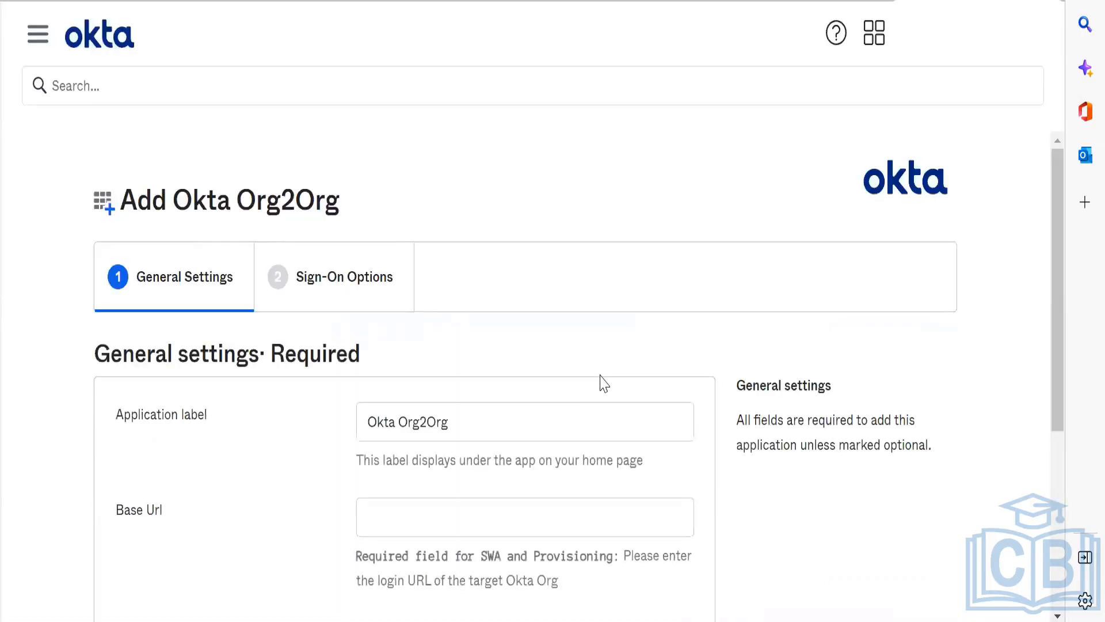
Step: Set the application label of the new Okta Org2Org integration to SpaceX
scroll(602, 383, down, 3)
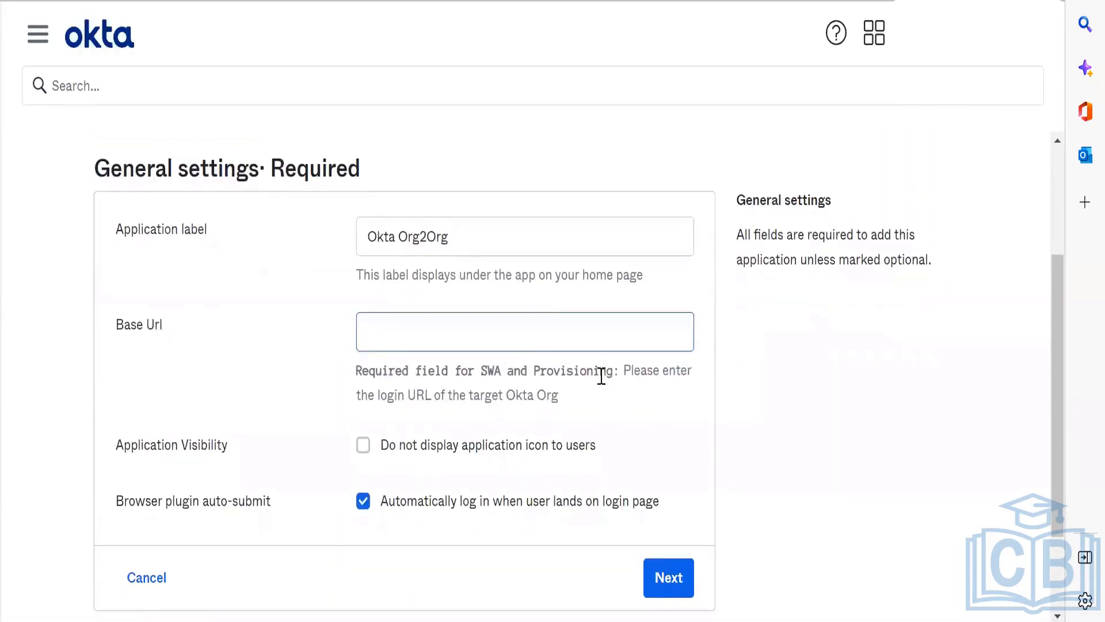
click(519, 248)
key(ctrl+shift+Left)
key(ctrl+shift+Left)
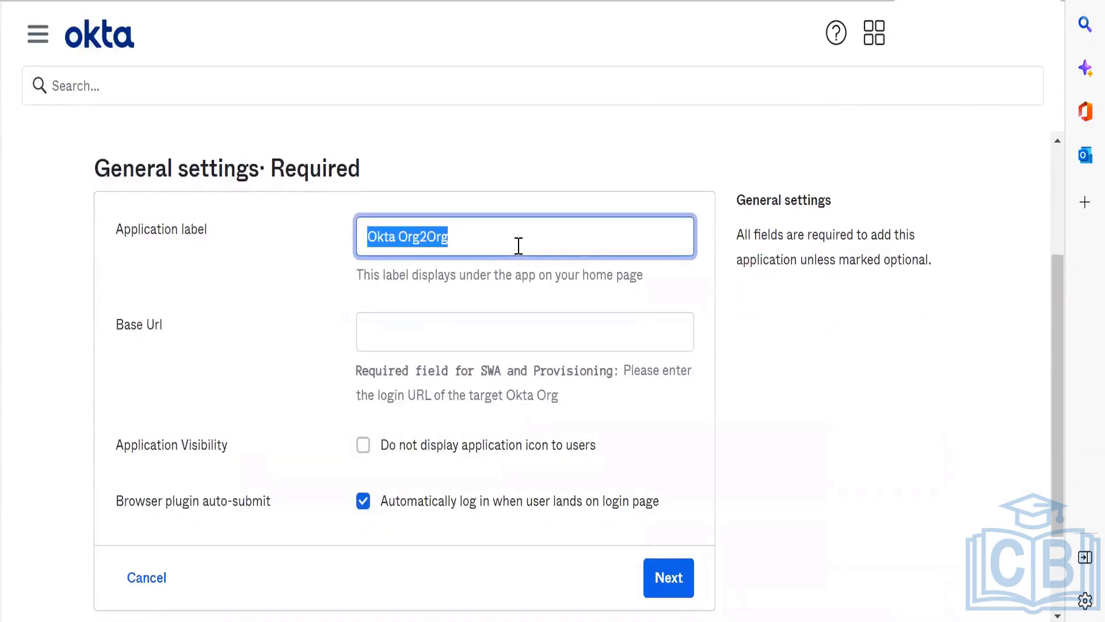
click(519, 245)
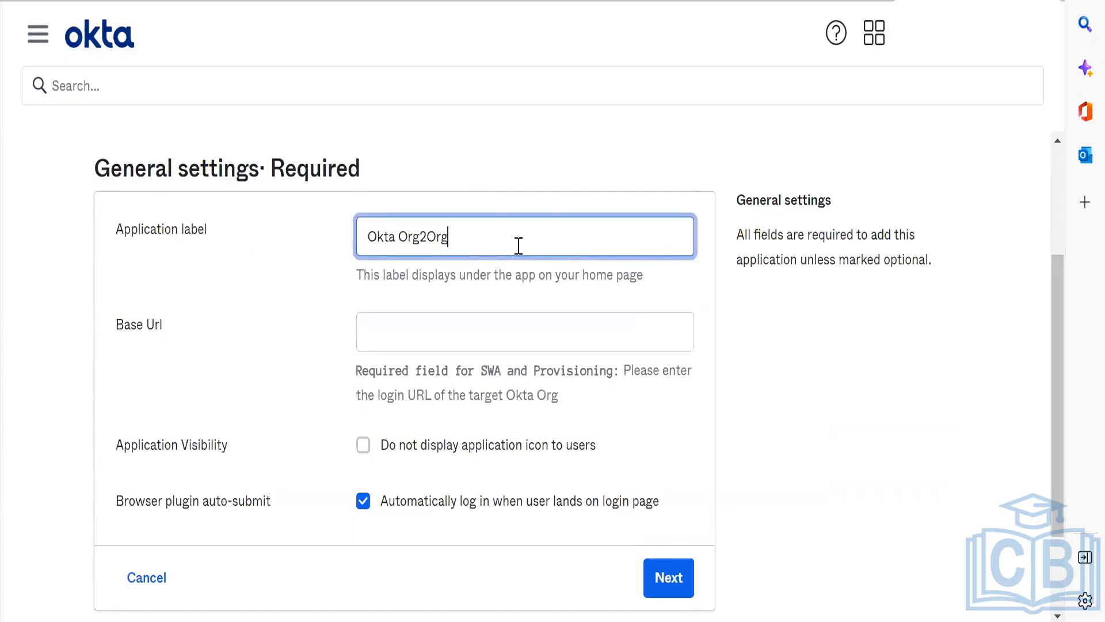
key(ctrl+shift+Left)
key(ctrl+shift+Left)
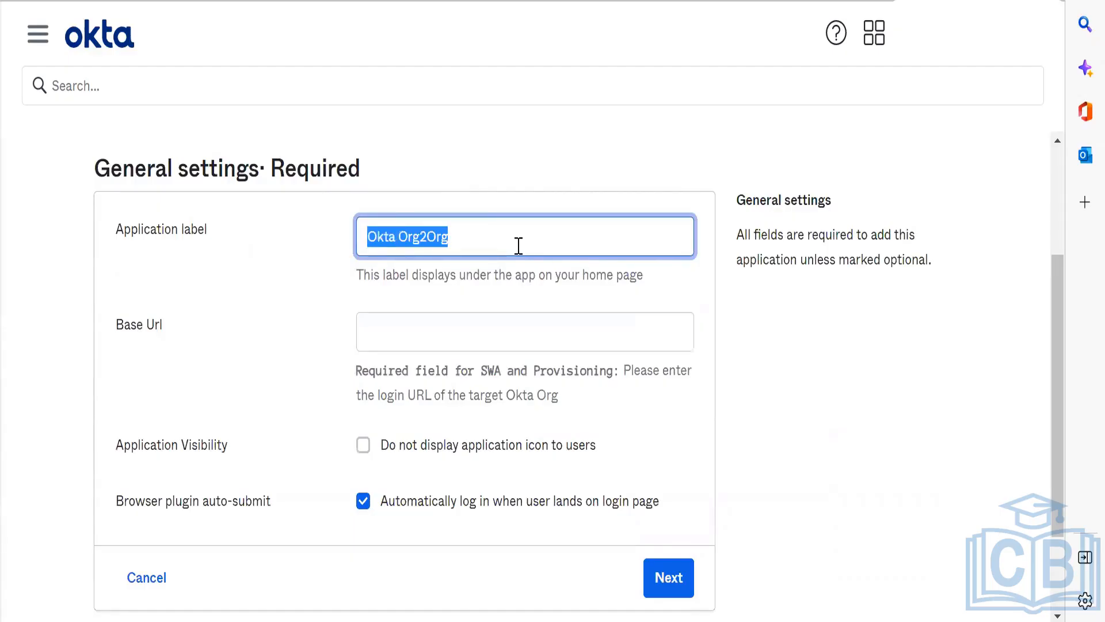
text(Tes)
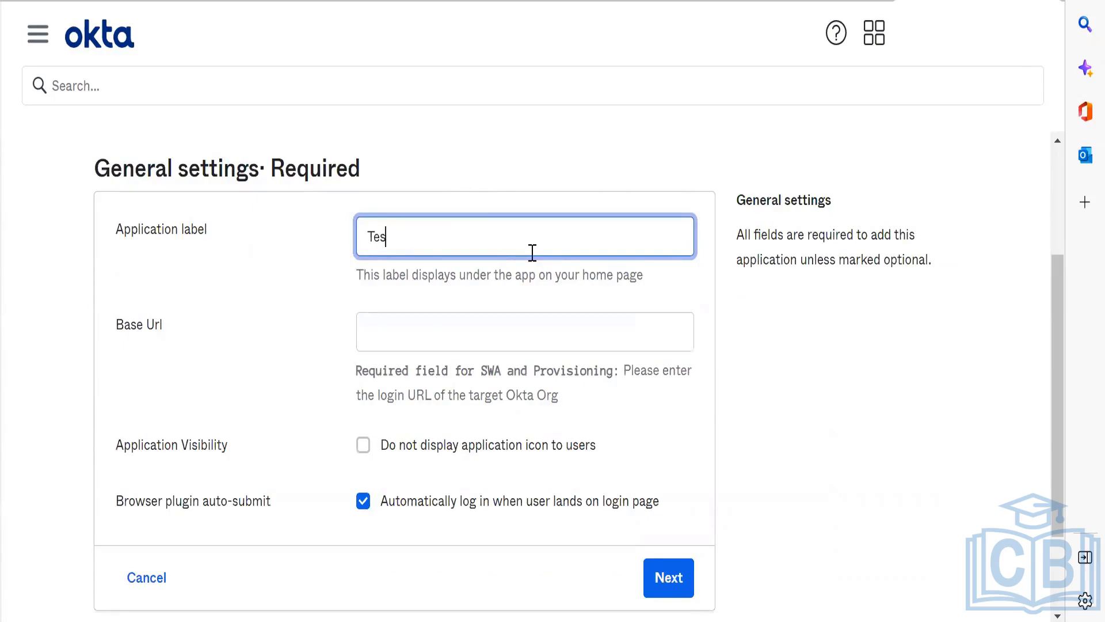
key(BackSpace)
key(BackSpace)
key(BackSpace)
text(SpaceX)
Step: Complete the general settings with automatic login on the login page enabled and continue to the sign-on options
click(414, 323)
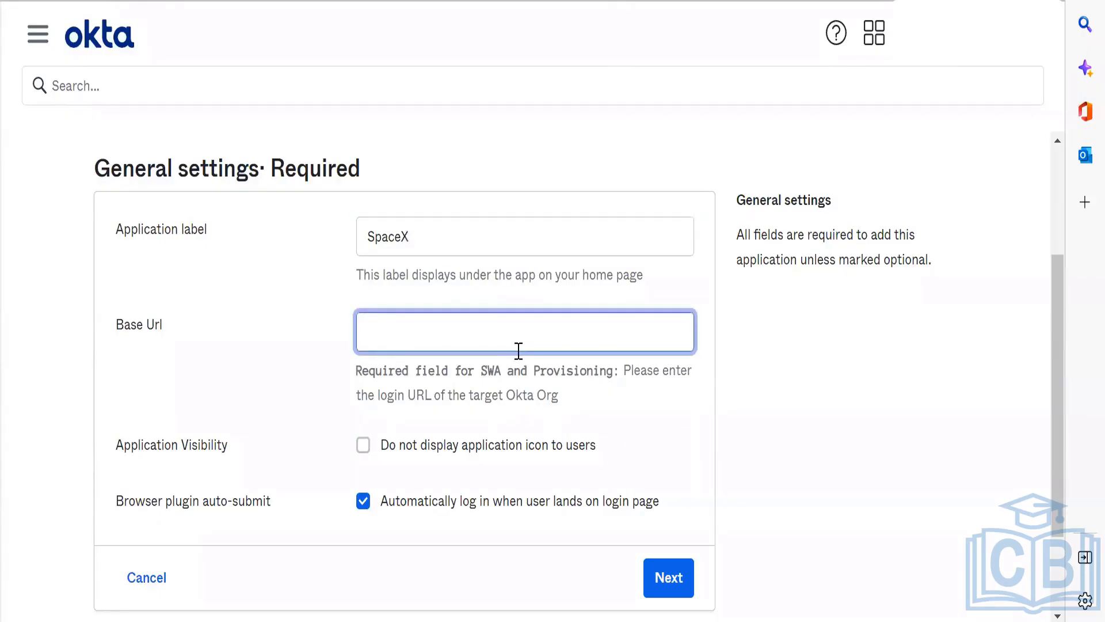
click(585, 495)
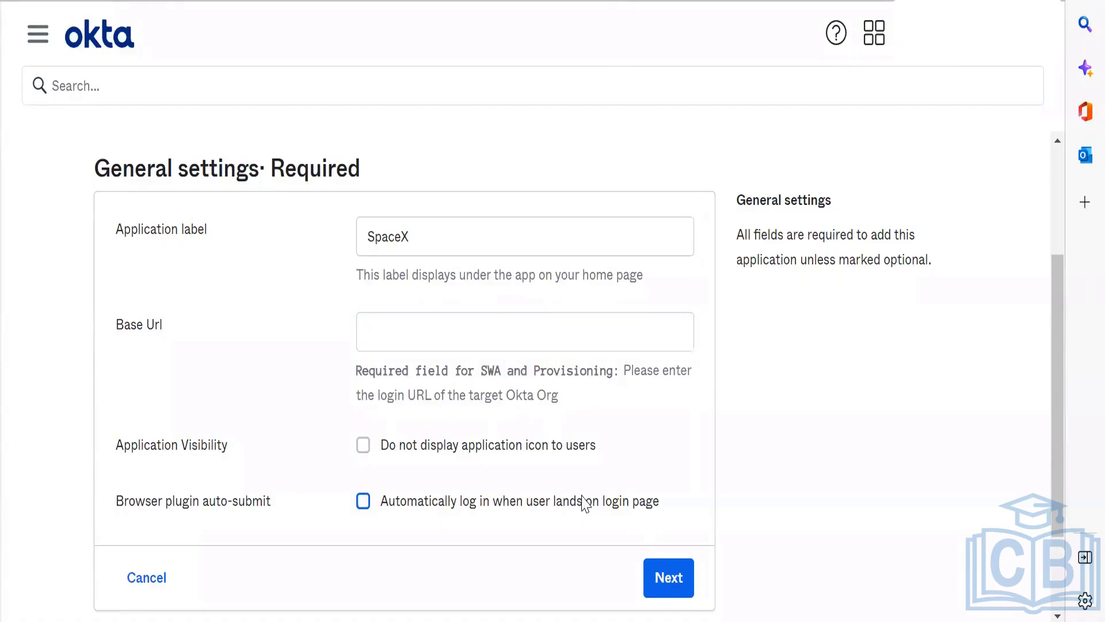
click(585, 495)
click(671, 572)
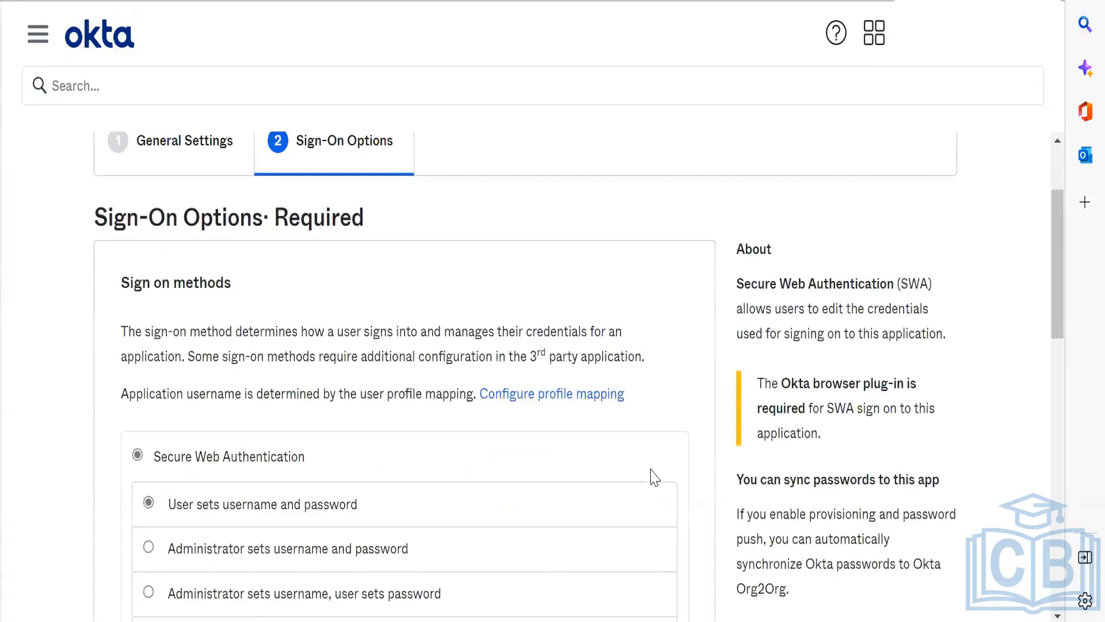
Step: Choose SAML 2.0 as the sign-on method and open its setup instructions
scroll(678, 381, down, 8)
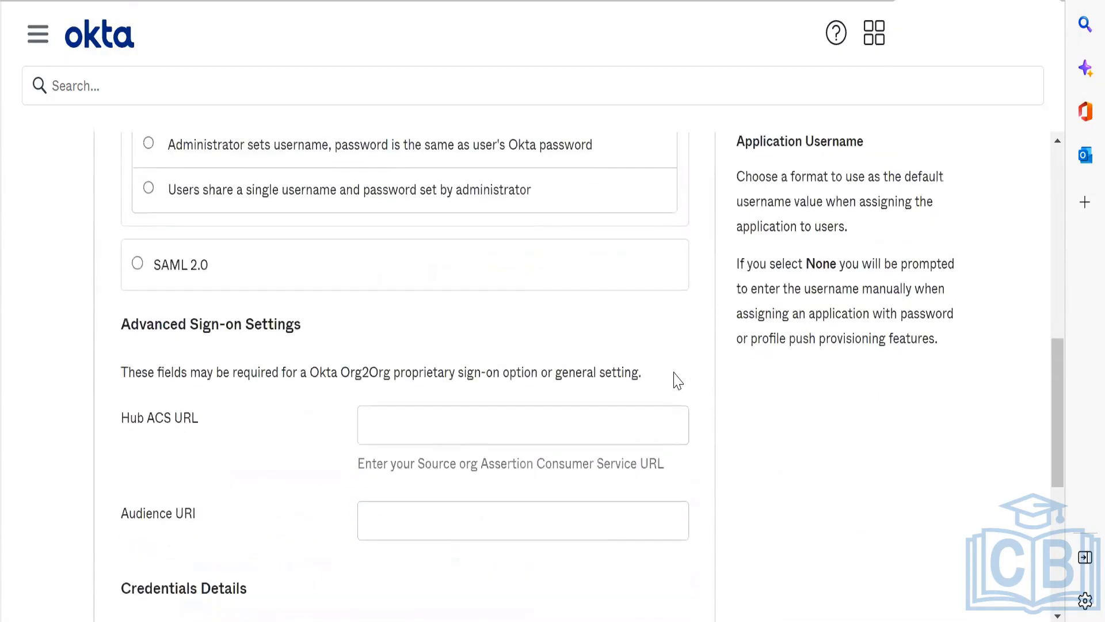
click(137, 263)
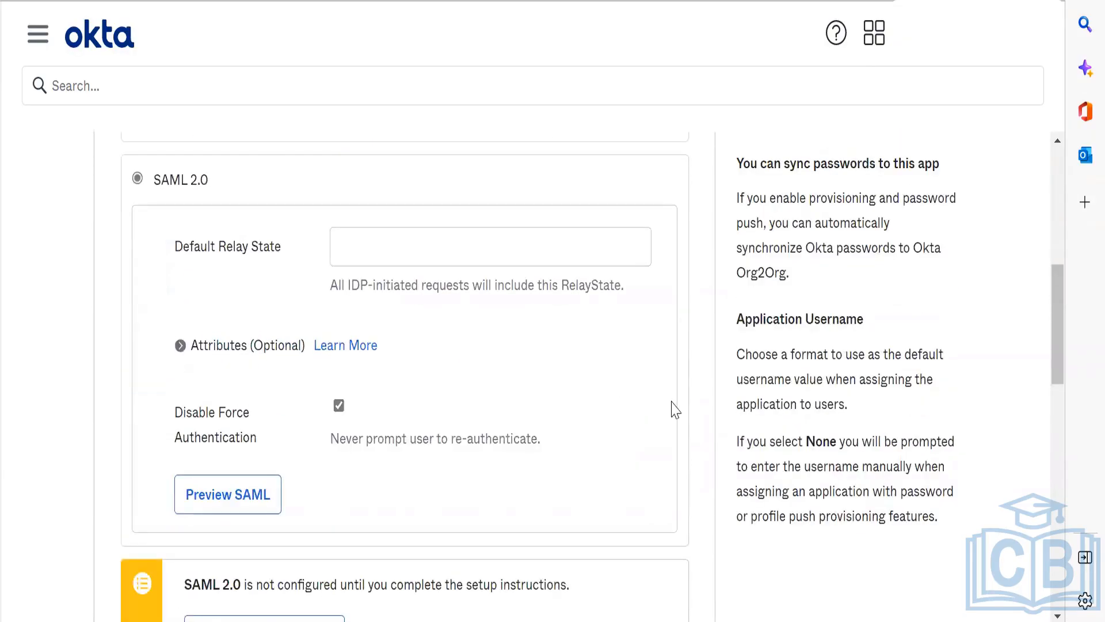
scroll(676, 410, down, 7)
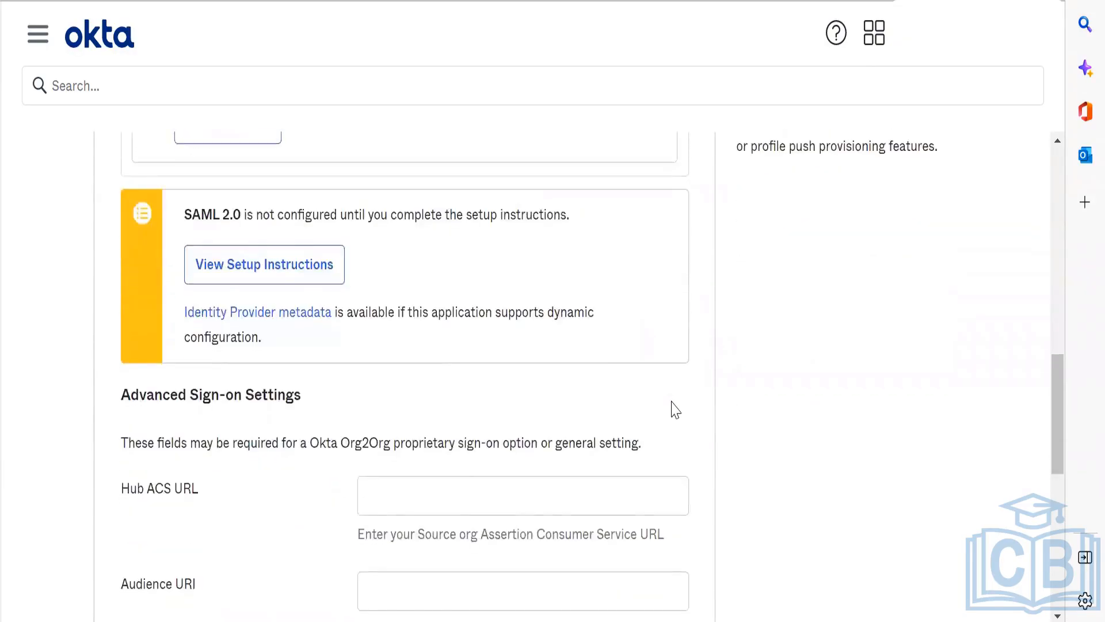
click(284, 205)
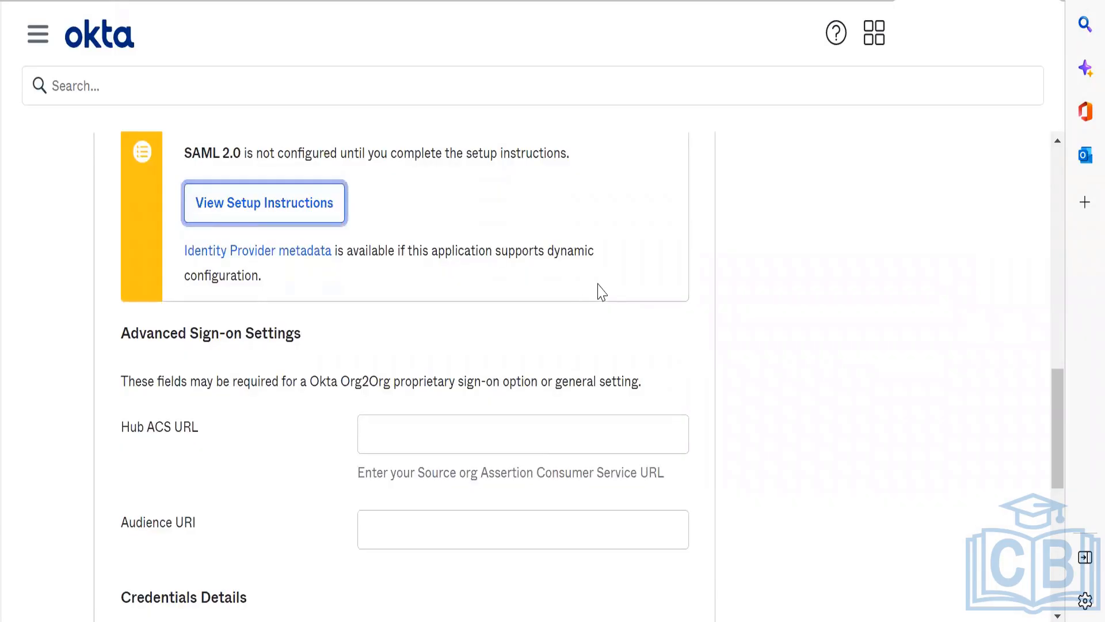
Step: Finish adding the SpaceX integration with the Hub ACS URL and Audience URI left blank
scroll(602, 293, down, 2)
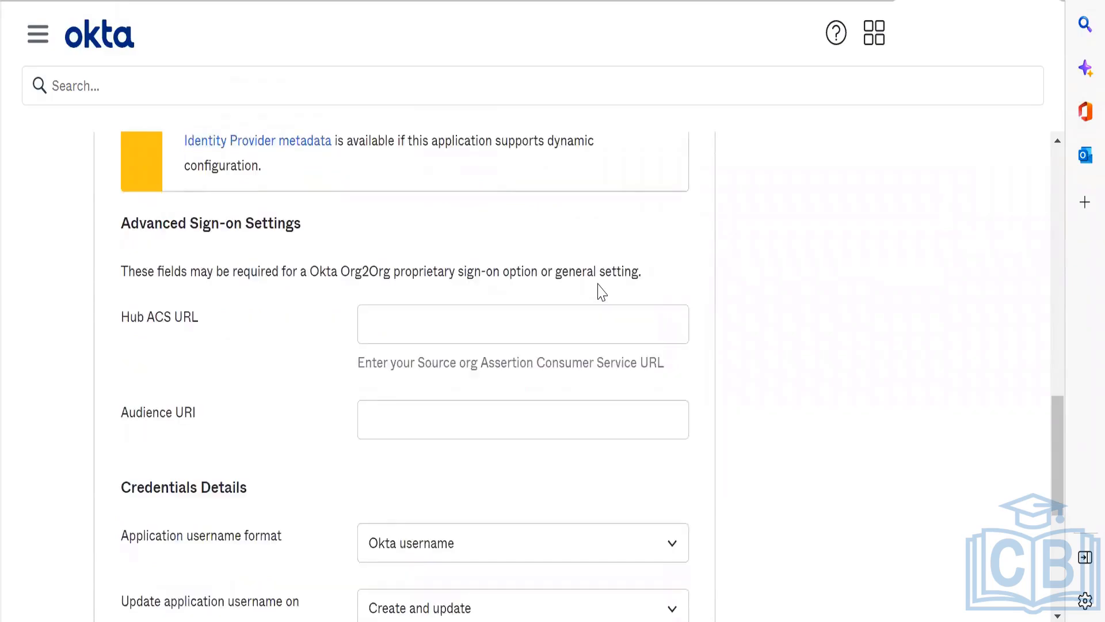
scroll(600, 289, down, 7)
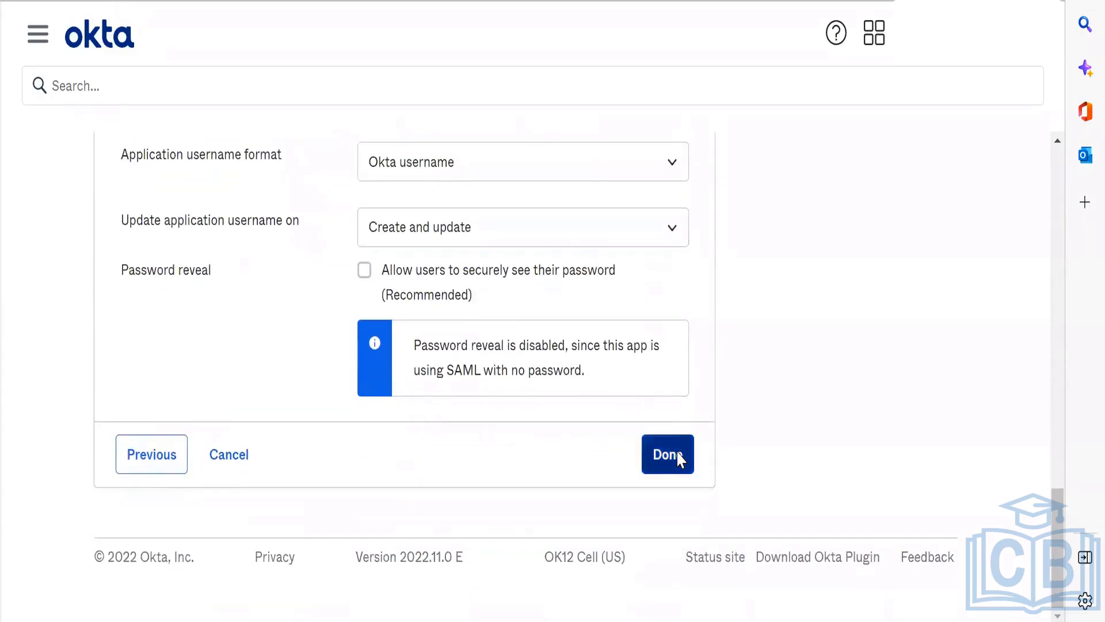
click(677, 453)
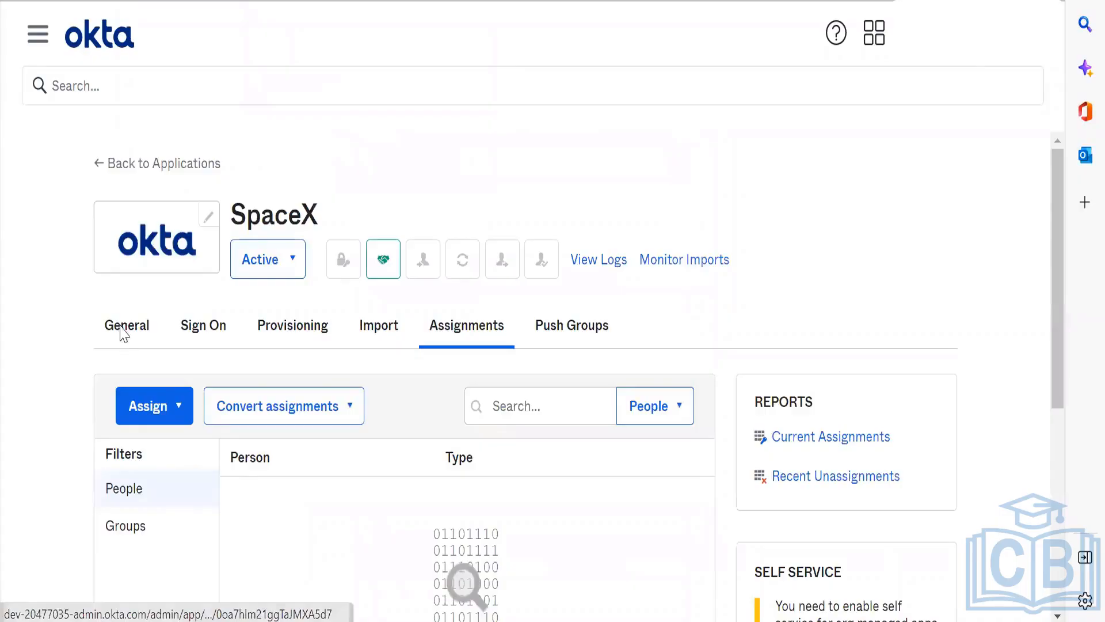
key(alt+Tab)
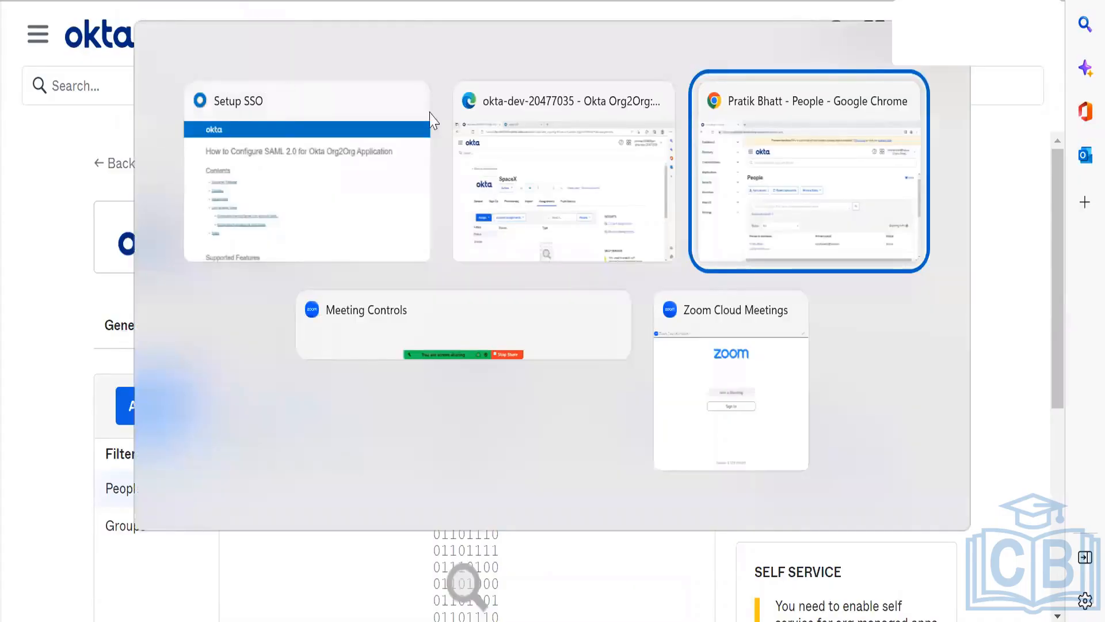
click(752, 143)
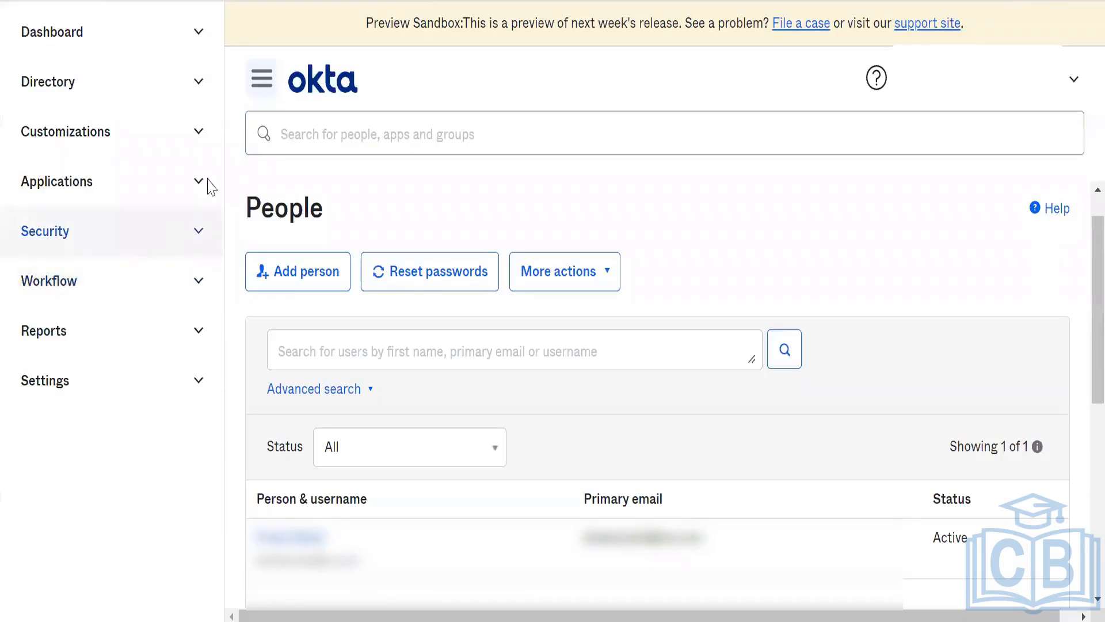
key(alt+Tab)
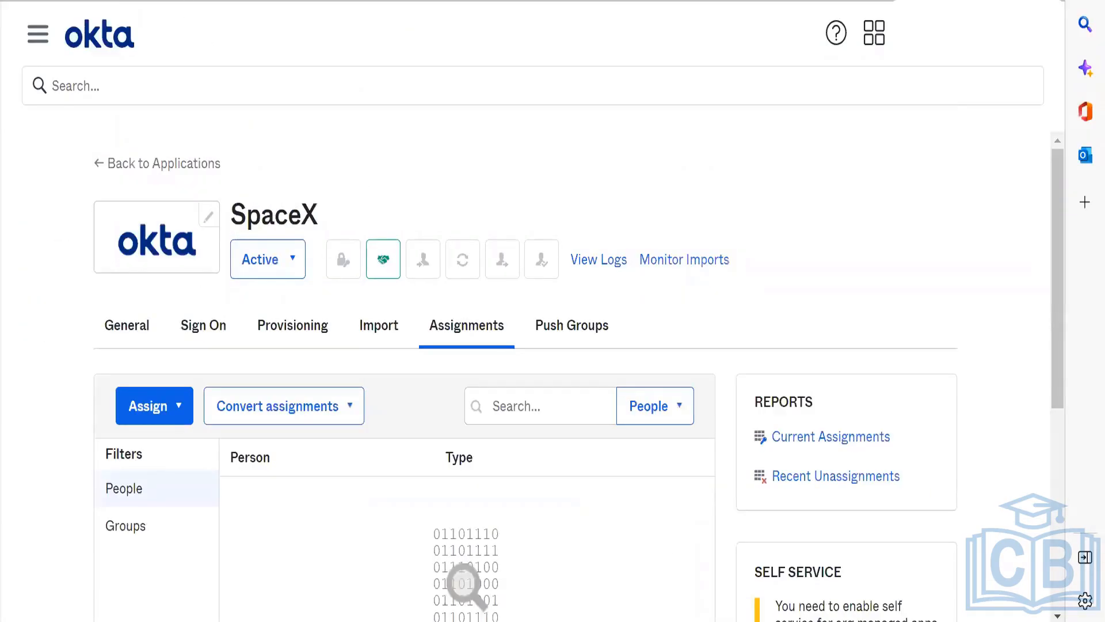
key(ctrl+l)
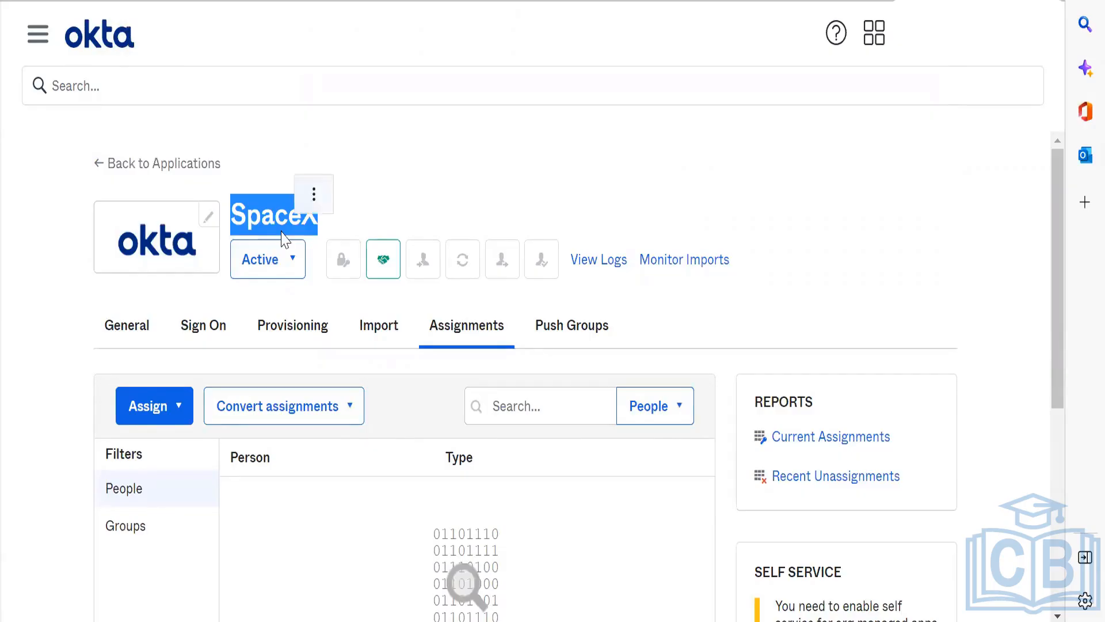
key(alt+Tab)
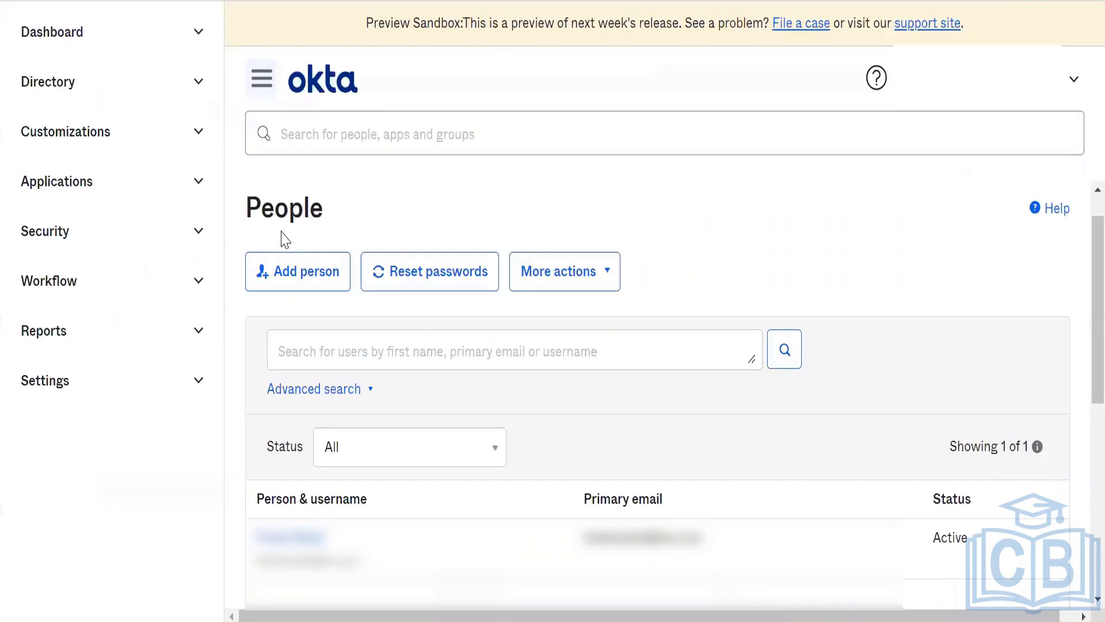
key(alt+Tab)
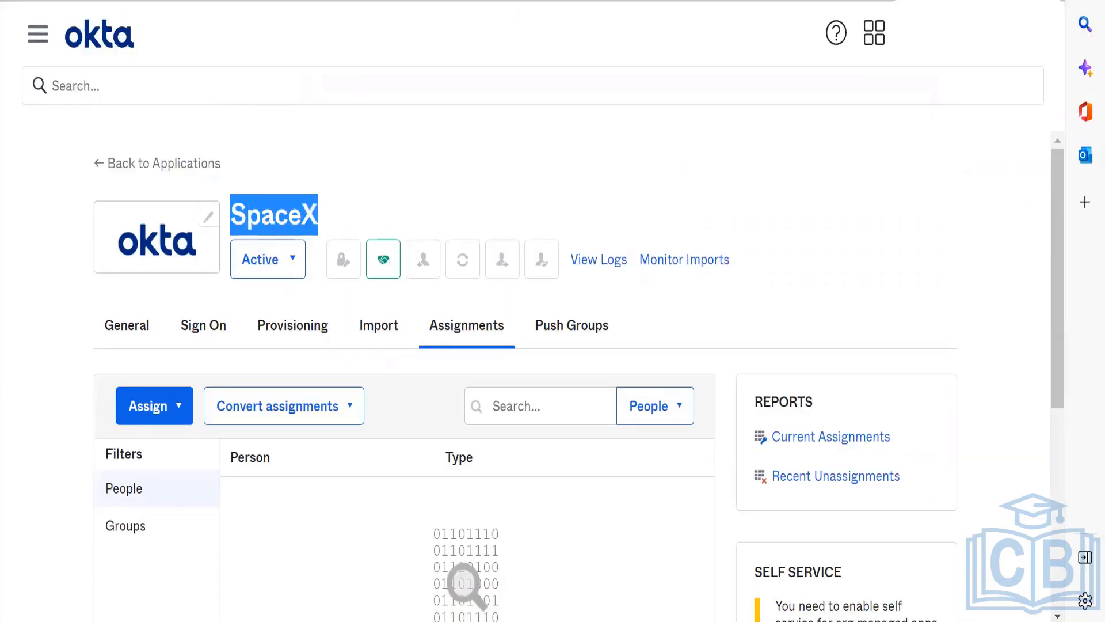
Step: Open Google in a new browser tab and search for spacex
key(ctrl+t)
text(g)
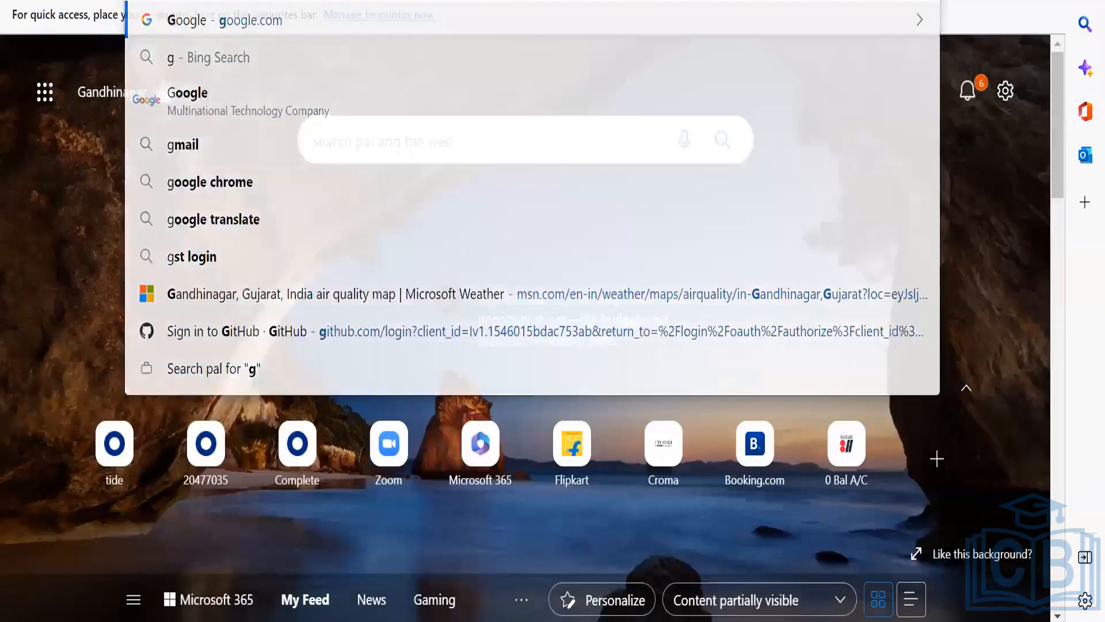
key(Return)
text(spacex)
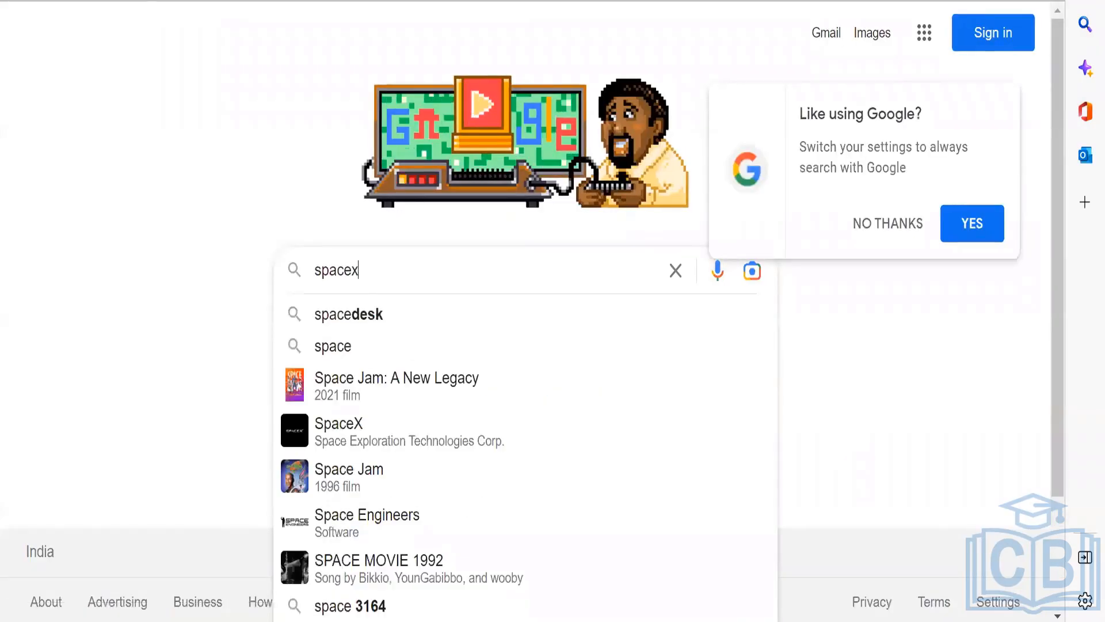
key(Return)
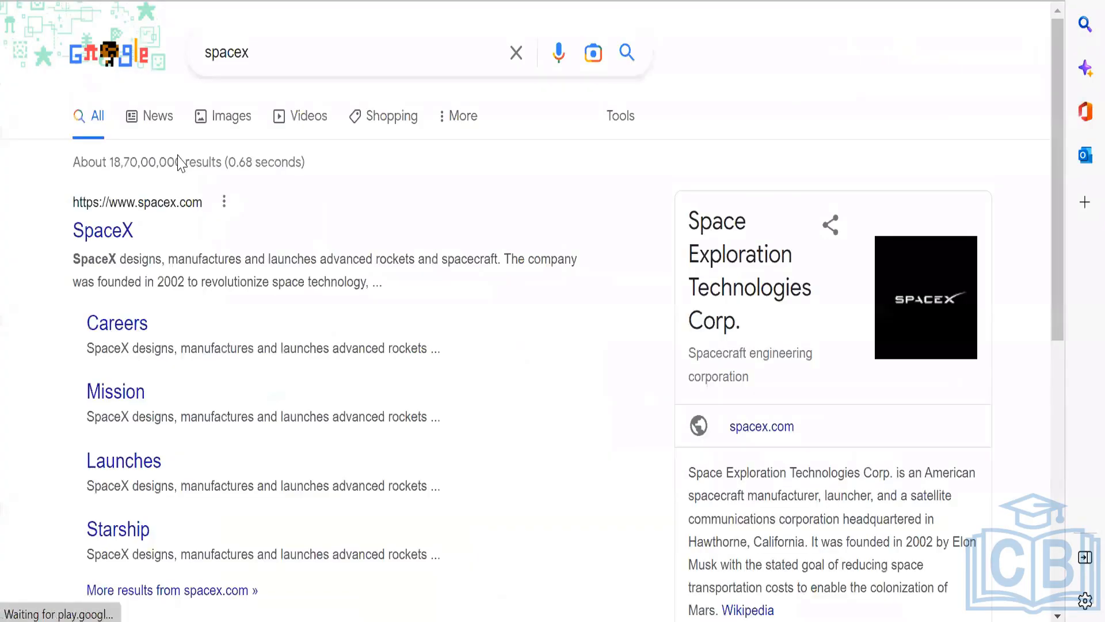
click(231, 116)
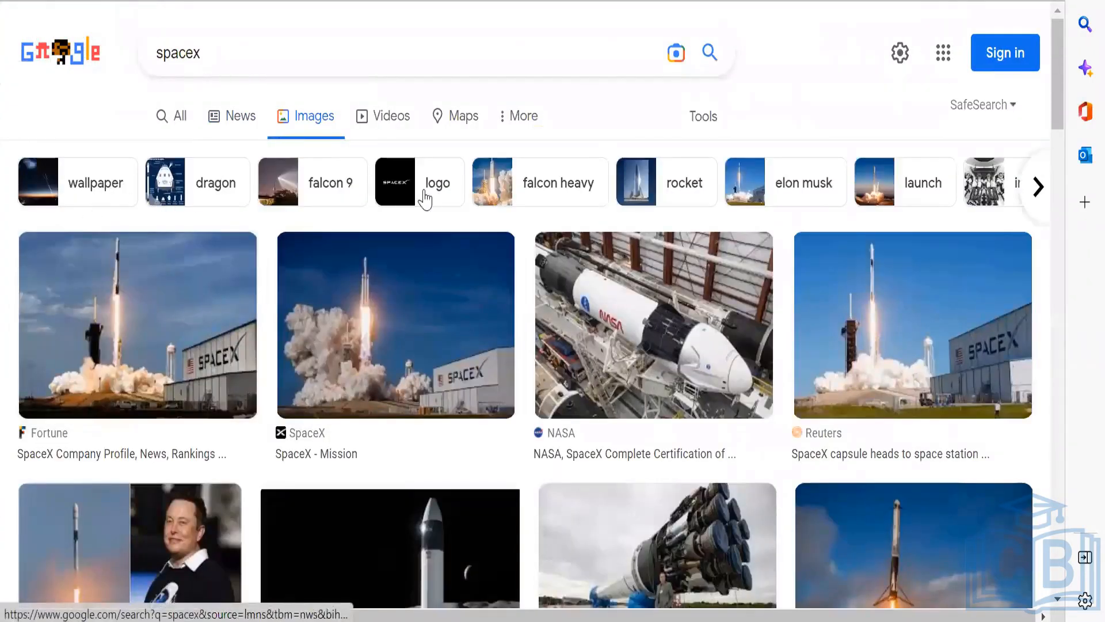
click(426, 202)
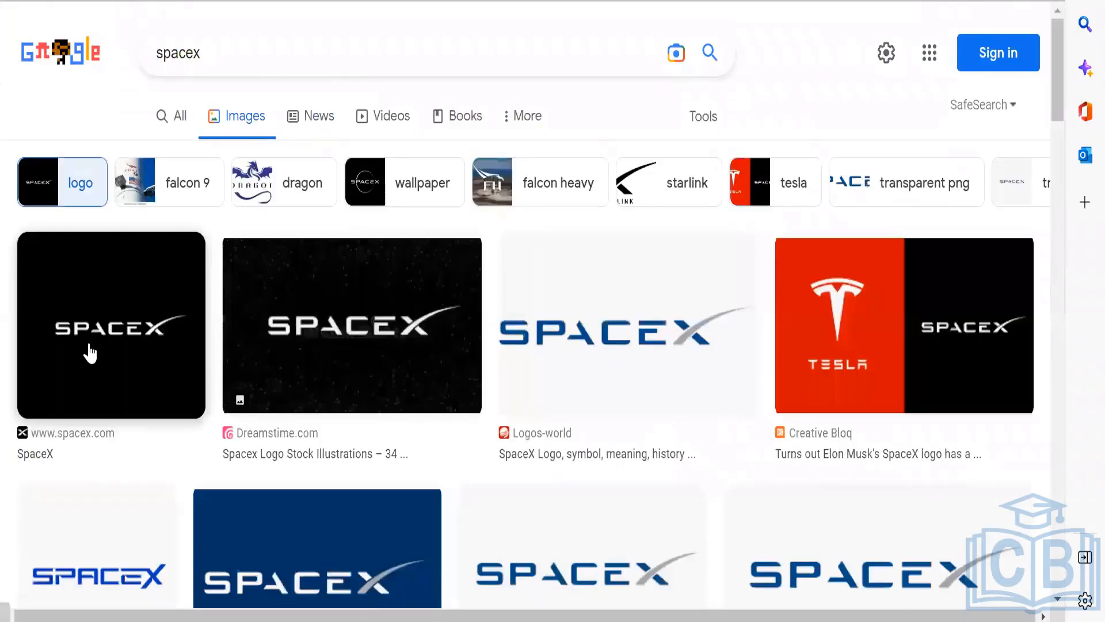
click(103, 316)
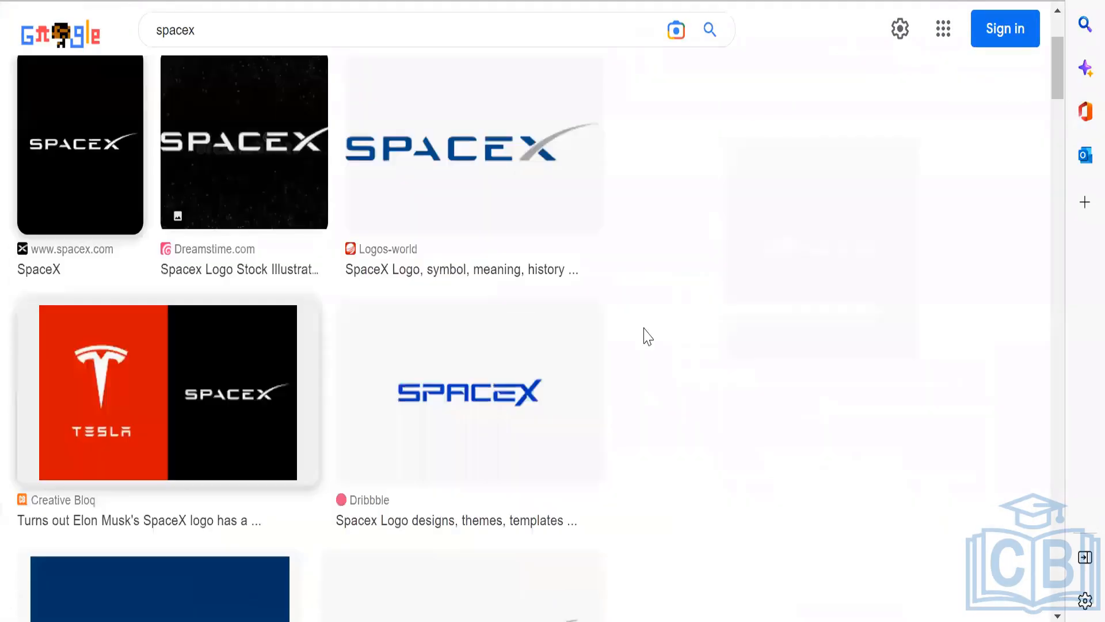
right_click(796, 234)
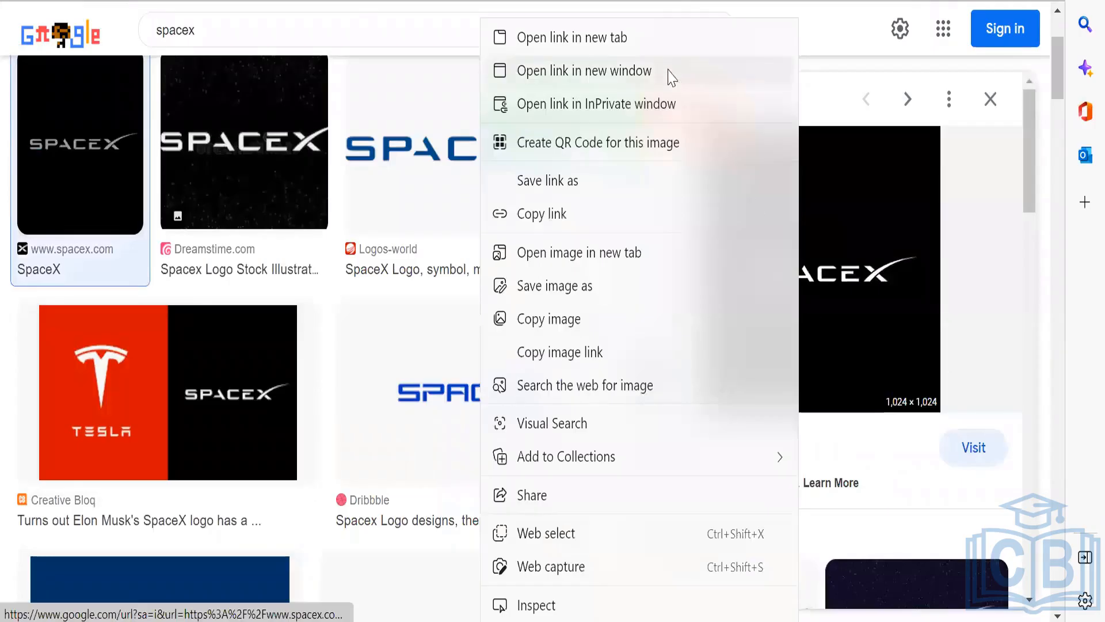
click(654, 40)
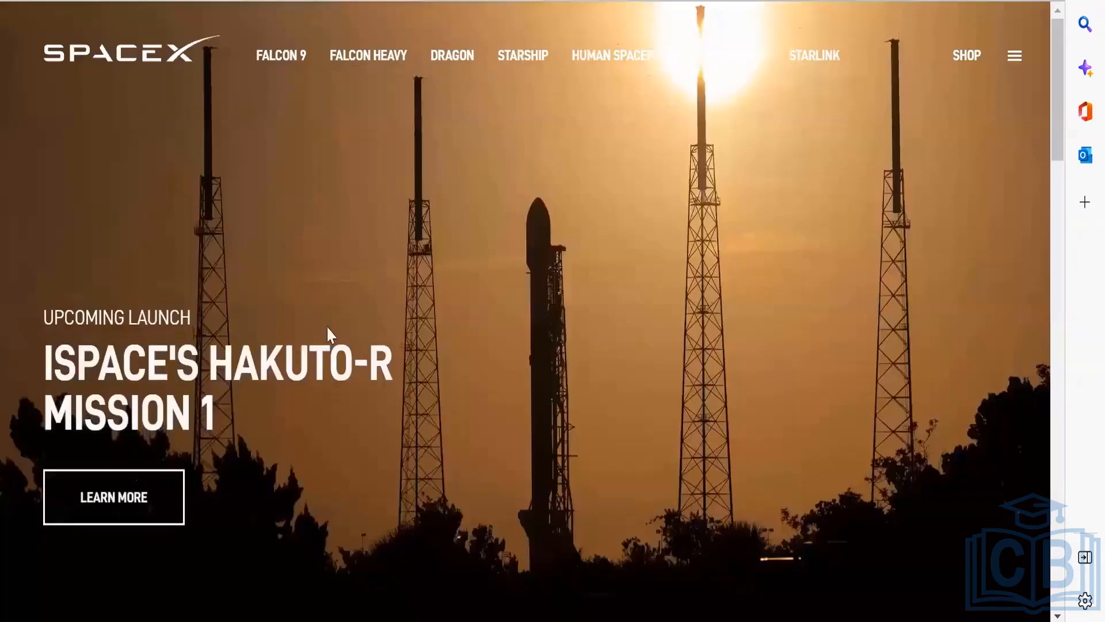
key(ctrl+shift+Tab)
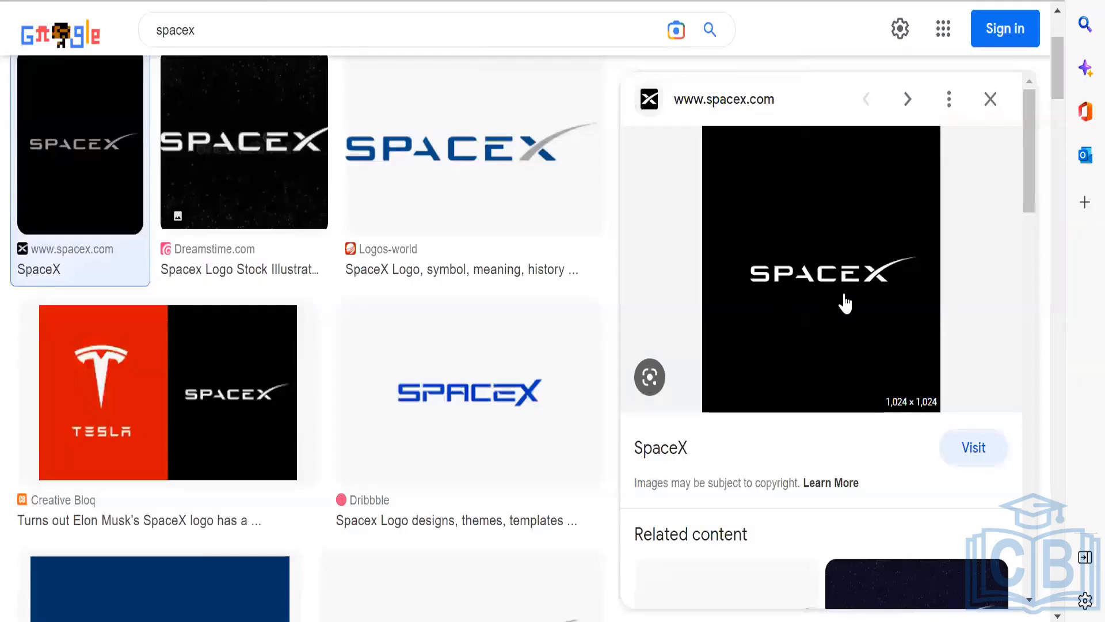
Step: Save the previewed SpaceX logo to the computer as a JPEG image named share
right_click(845, 303)
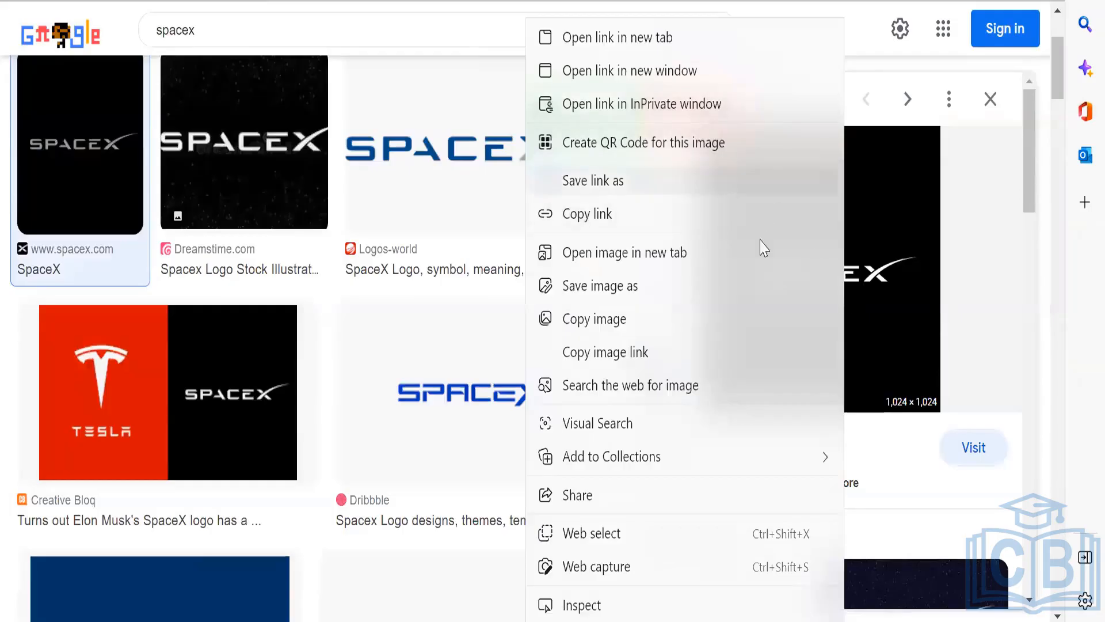
click(735, 288)
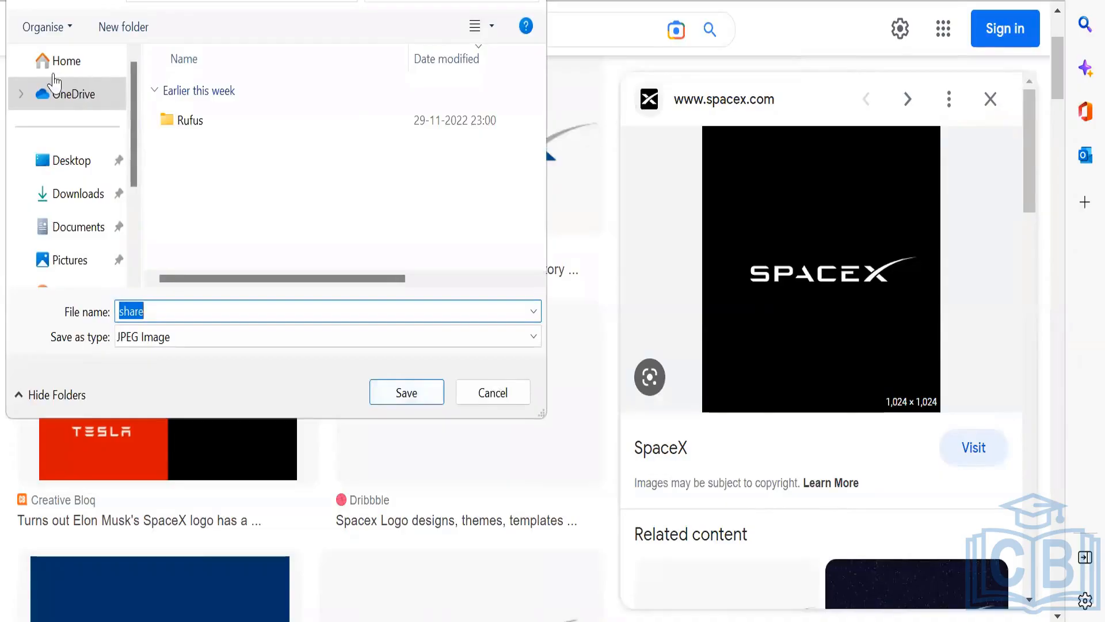
click(418, 397)
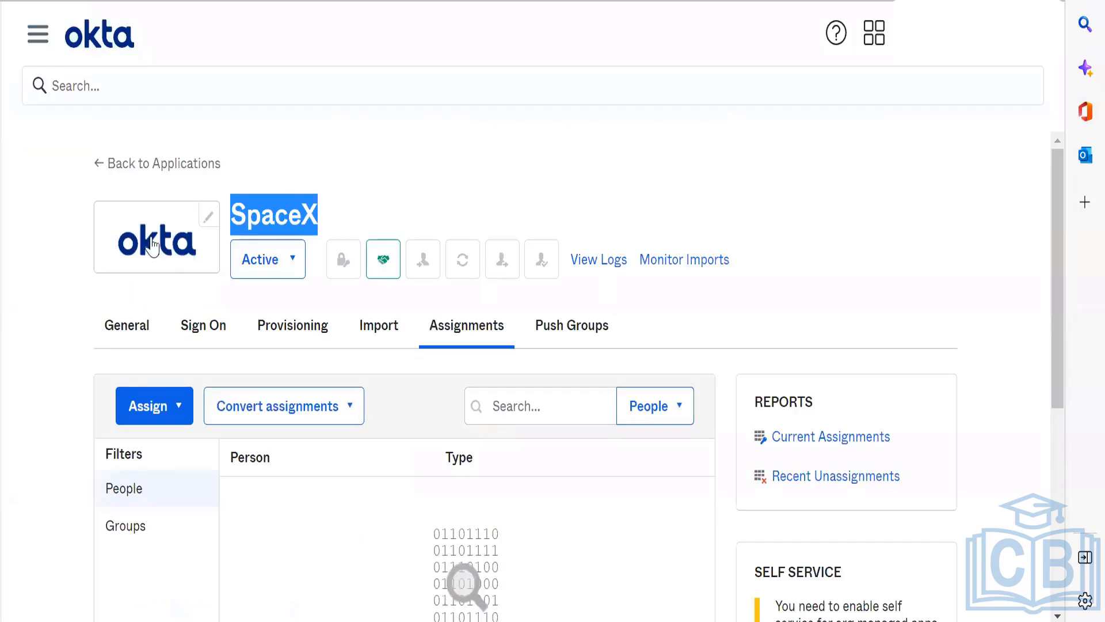
Step: Replace the SpaceX application's logo in the developer org with share.jpg from the Downloads folder and close the logo editor
click(153, 244)
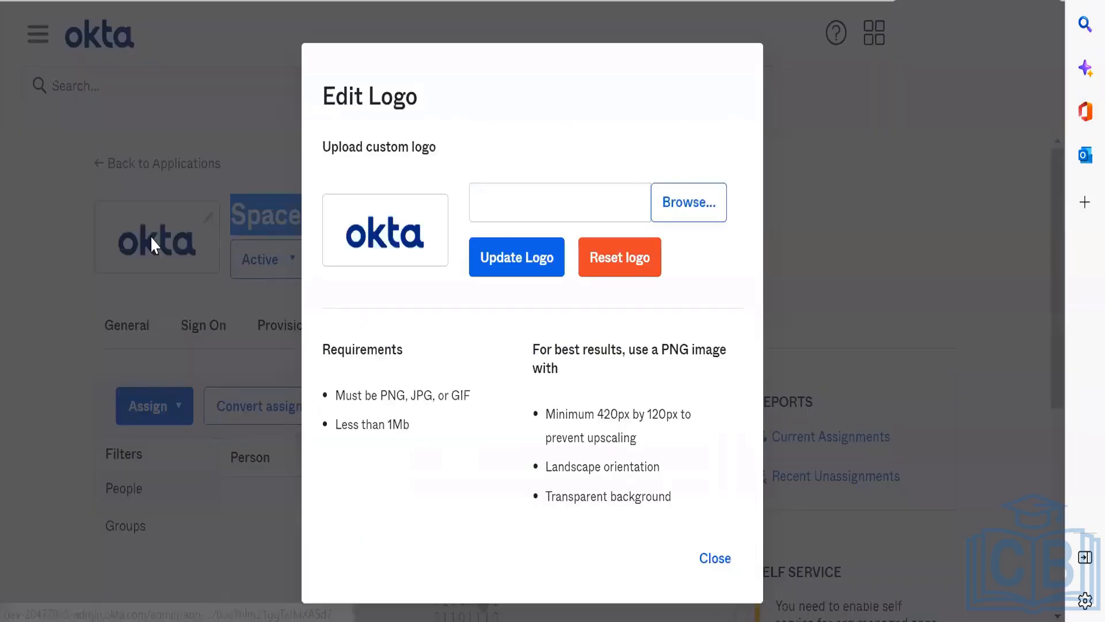
click(699, 211)
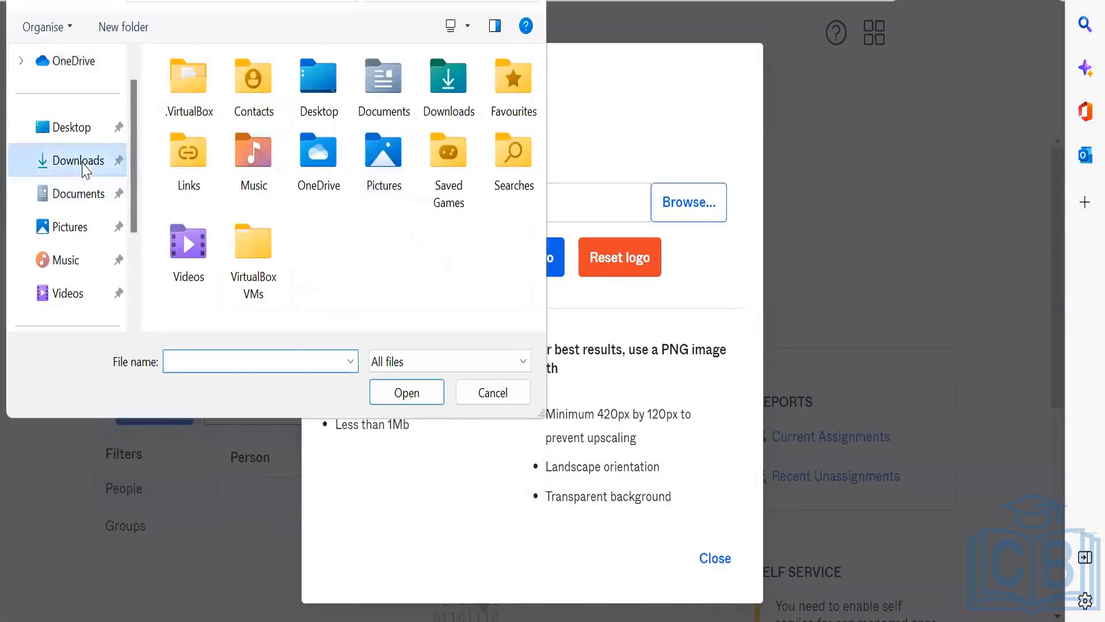
click(84, 164)
double_click(223, 123)
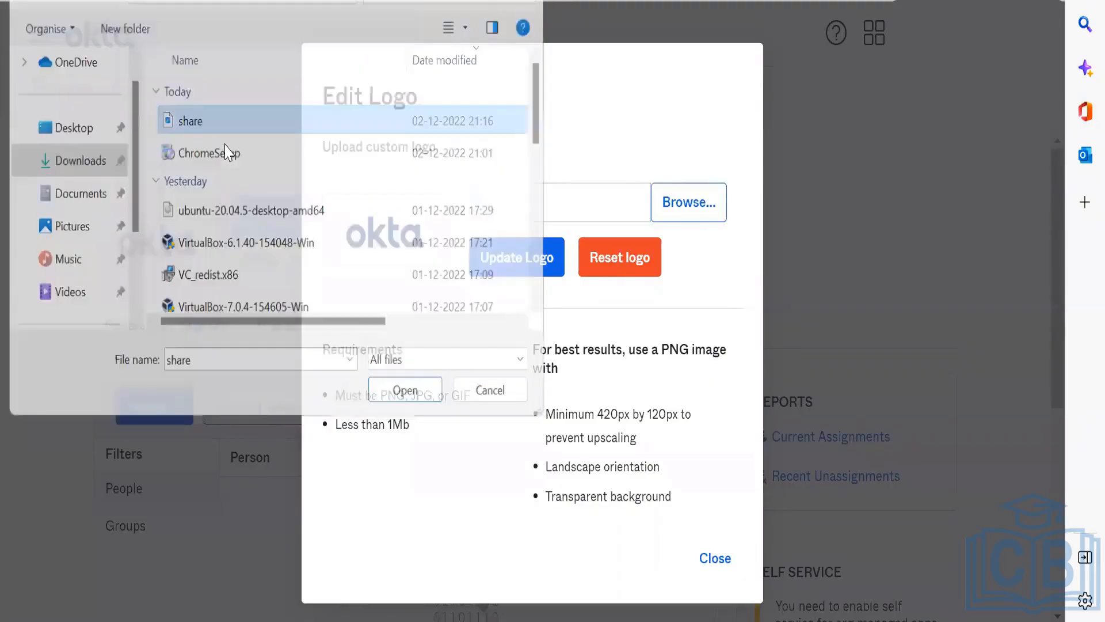
click(521, 259)
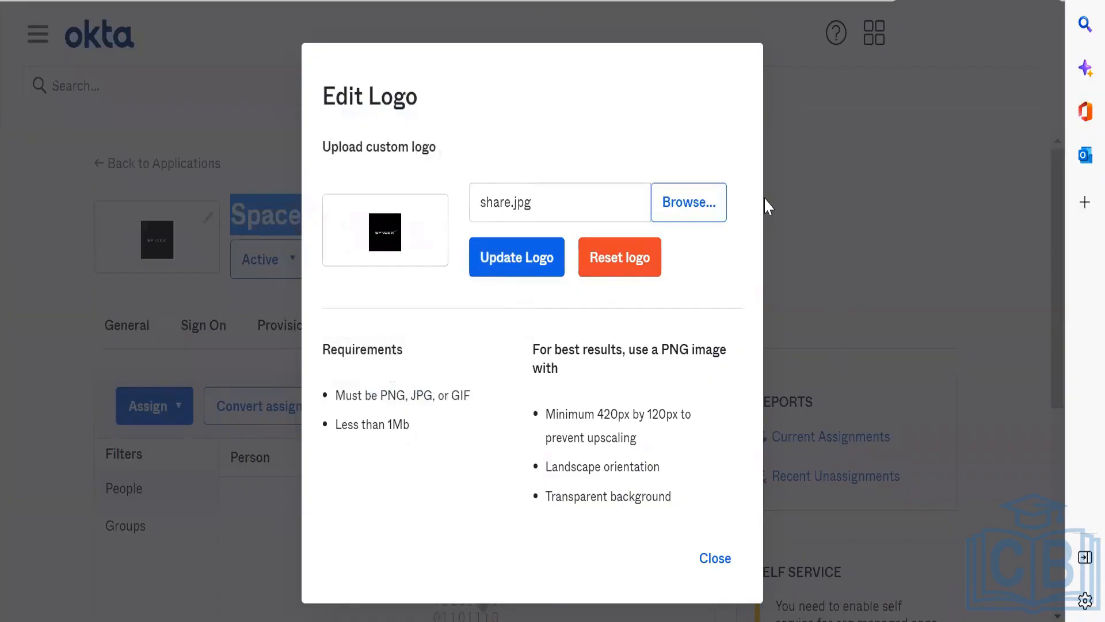
click(715, 558)
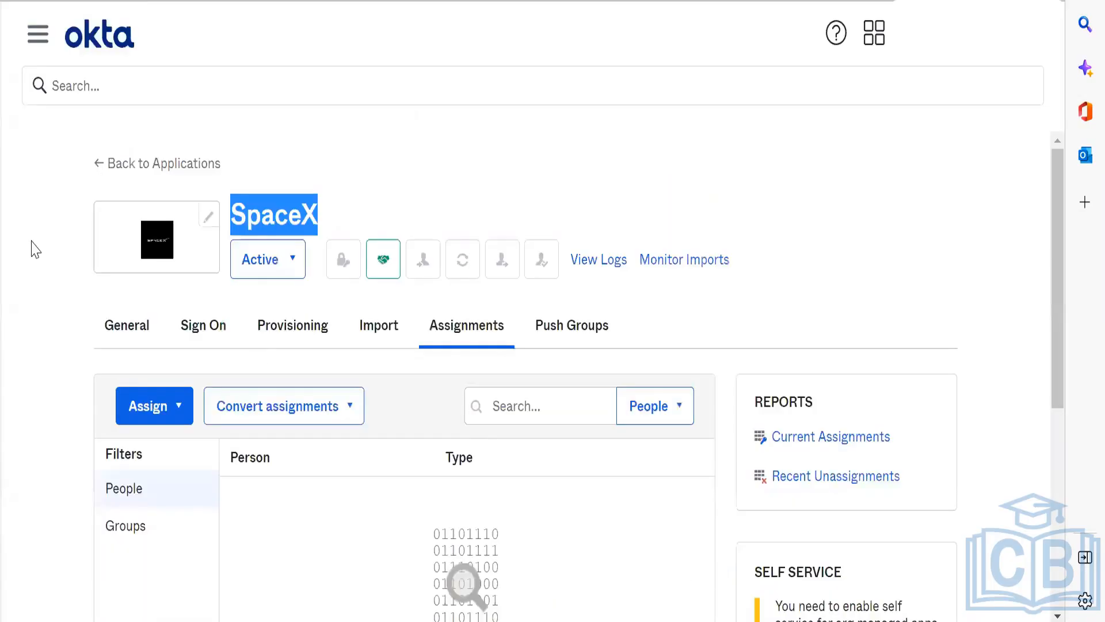
click(385, 195)
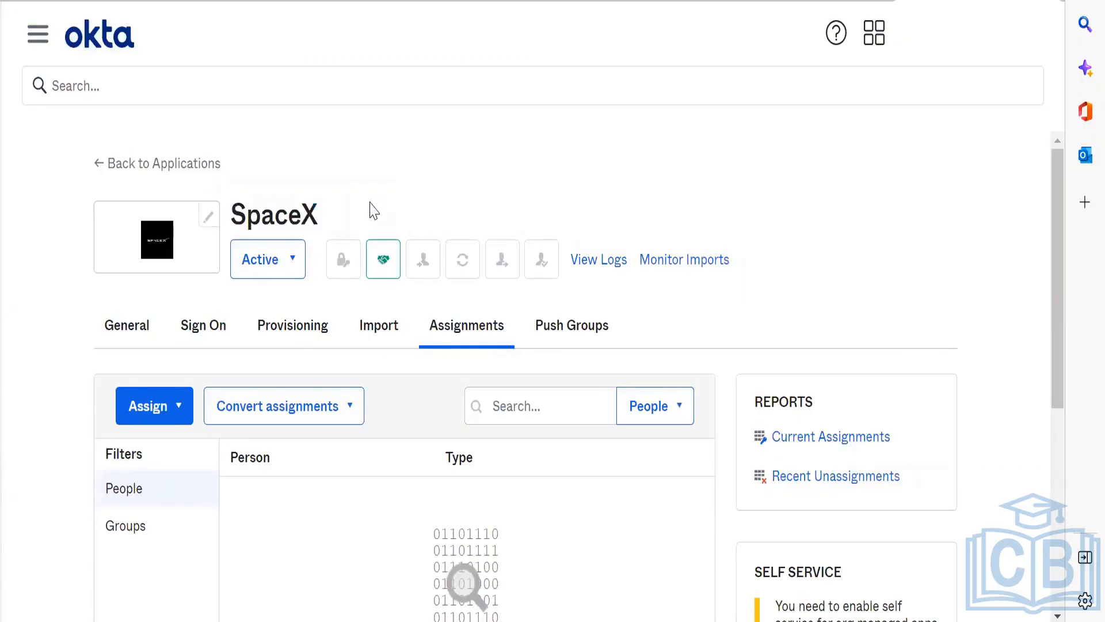
Step: Switch to the preview sandbox org in Google Chrome and open its Identity Providers page under Security
key(alt+Tab)
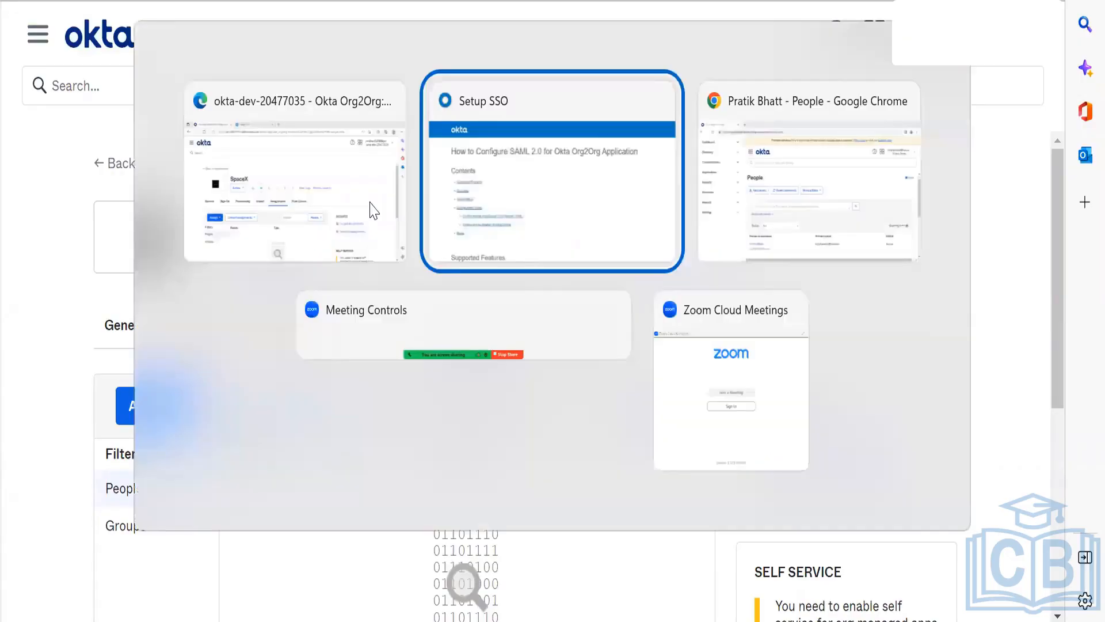
key(alt+Tab)
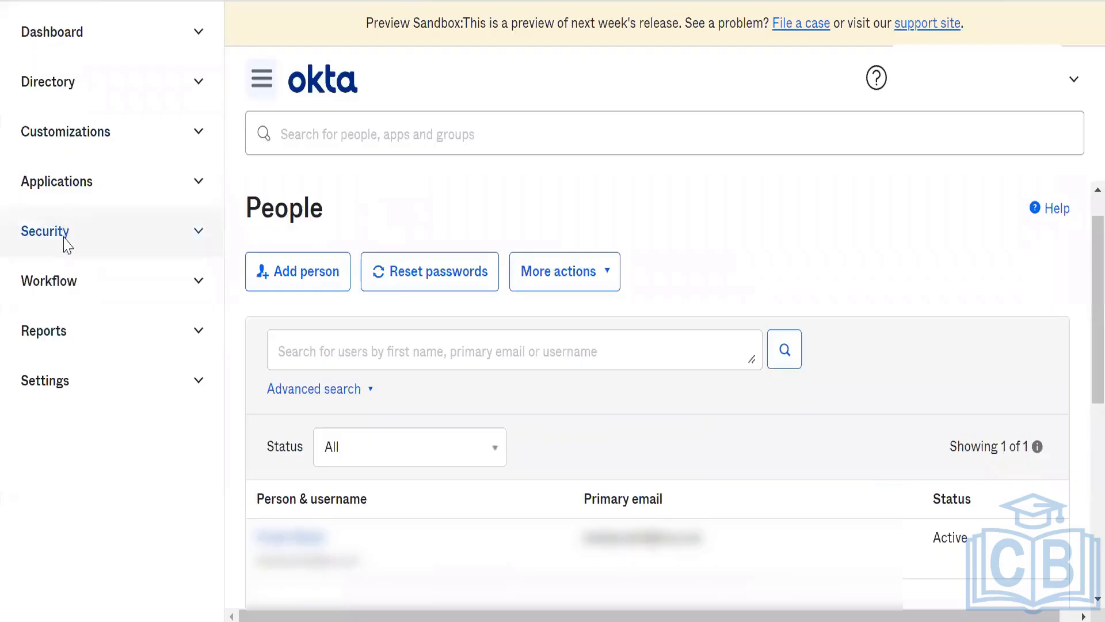
click(64, 246)
scroll(173, 331, down, 4)
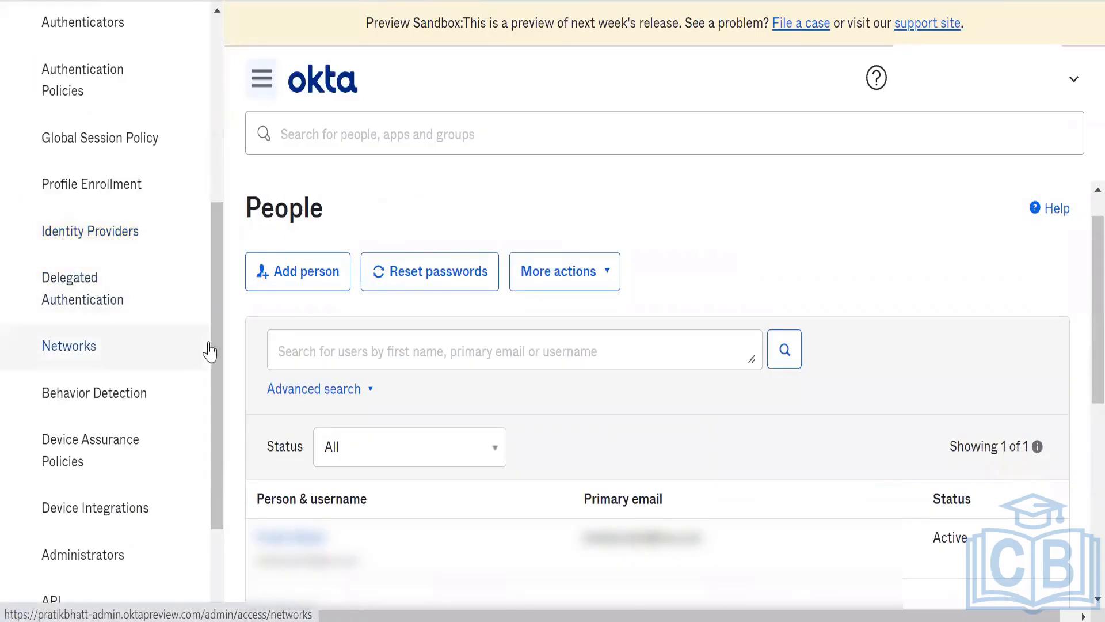
click(131, 231)
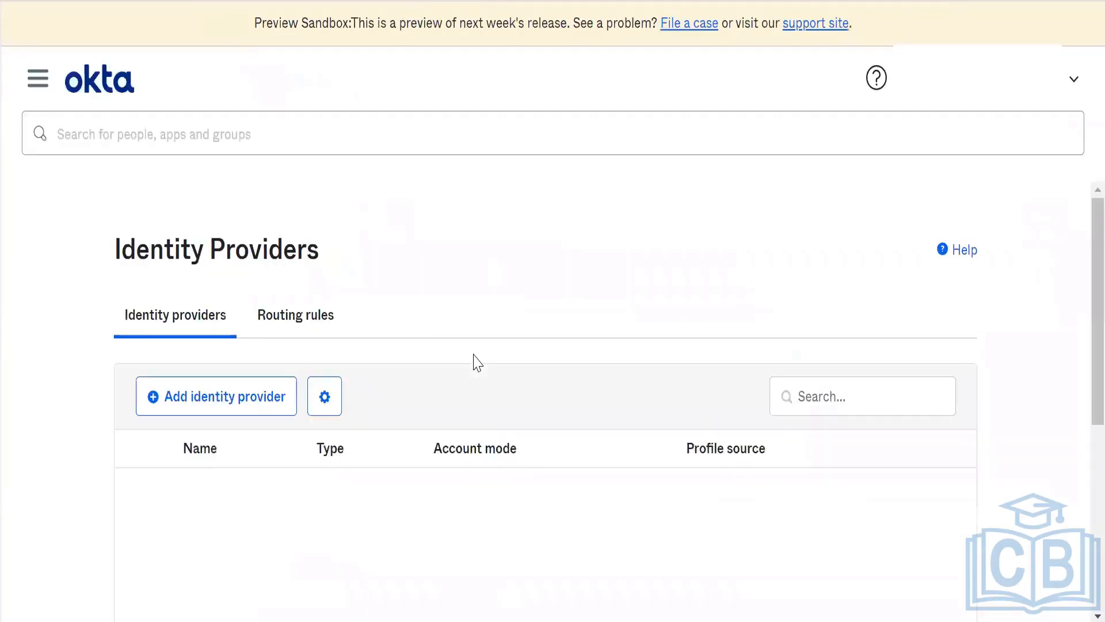
Step: Start adding an identity provider in the preview sandbox org and select SAML 2.0 IdP as the provider
scroll(422, 479, down, 2)
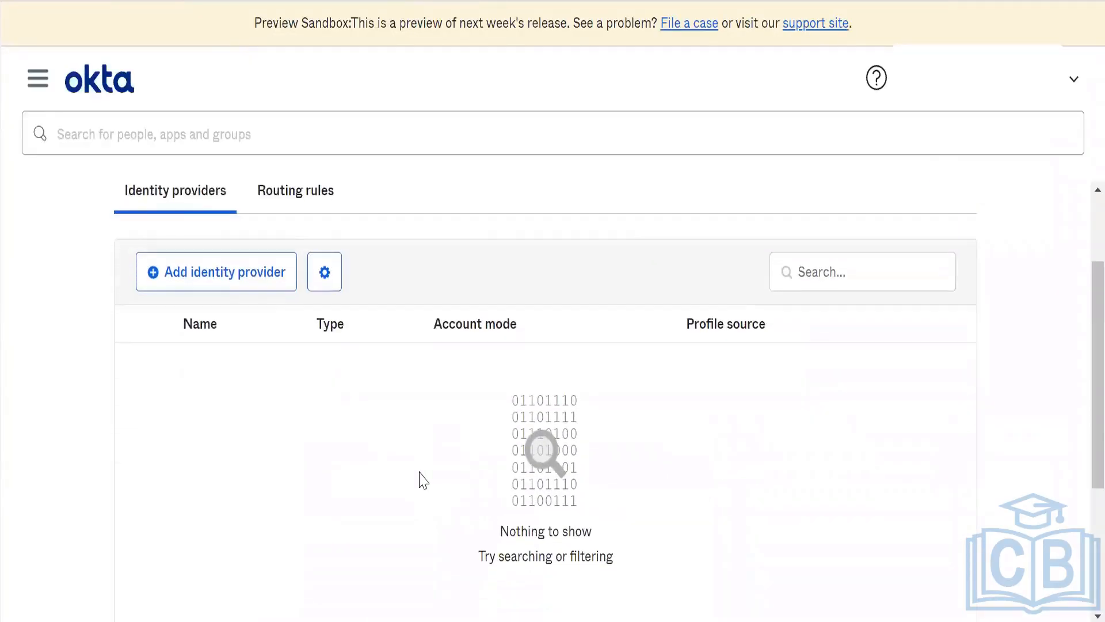
click(223, 266)
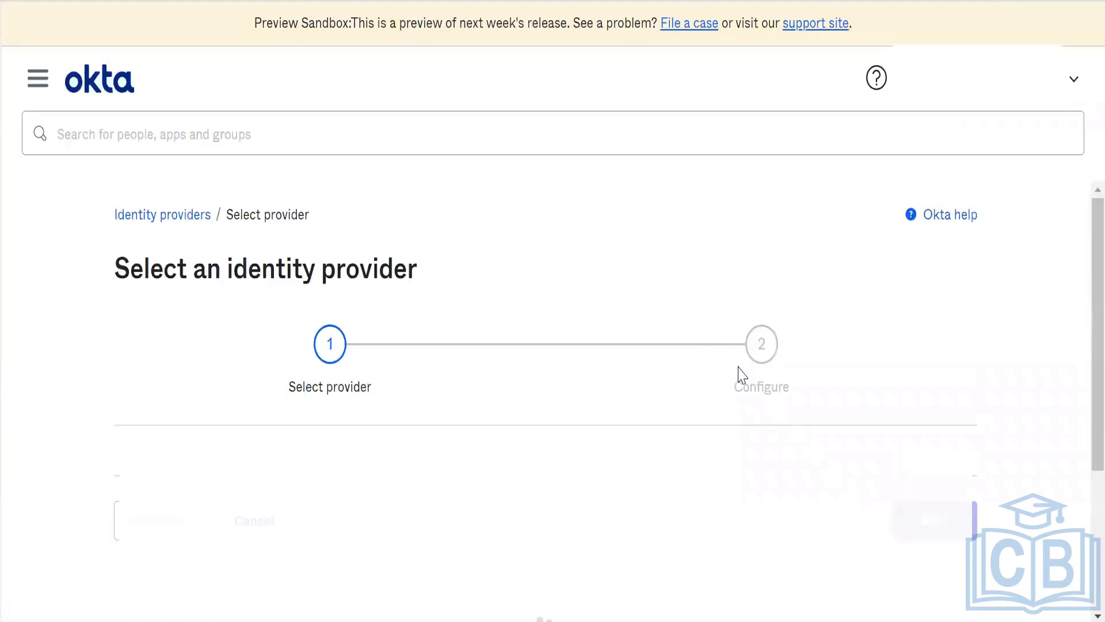
scroll(509, 255, down, 6)
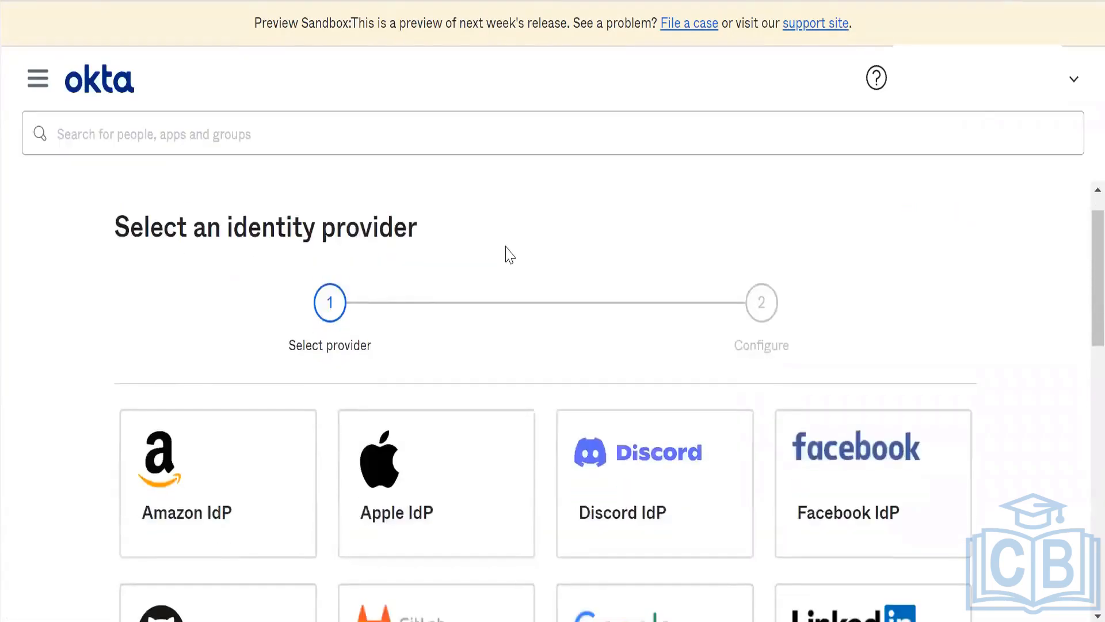
scroll(509, 255, down, 5)
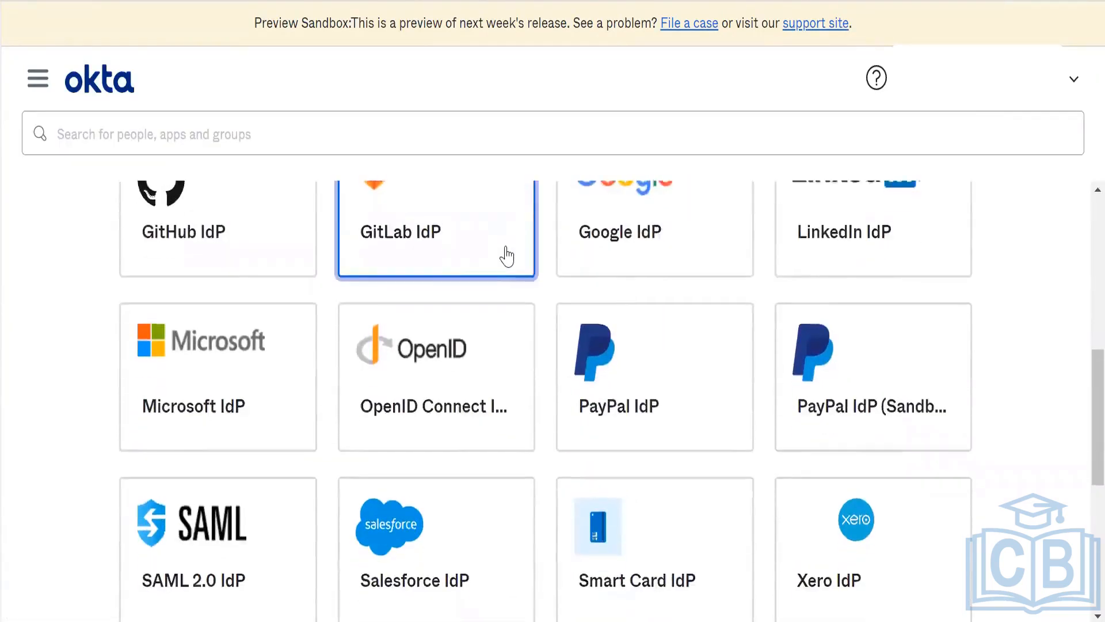
scroll(507, 256, up, 3)
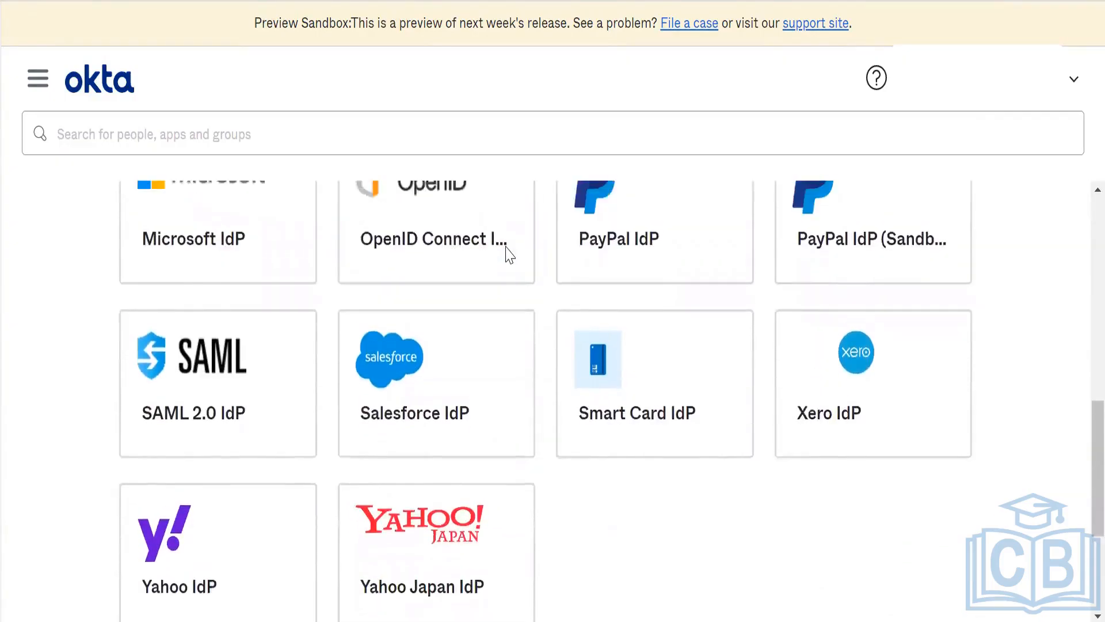
scroll(507, 256, down, 3)
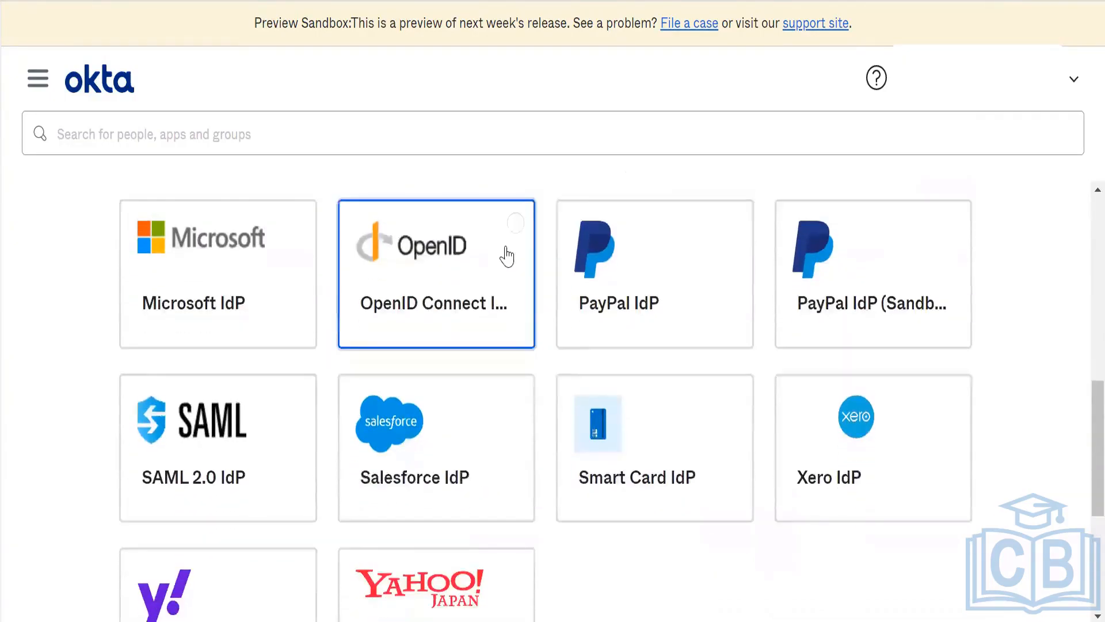
click(172, 432)
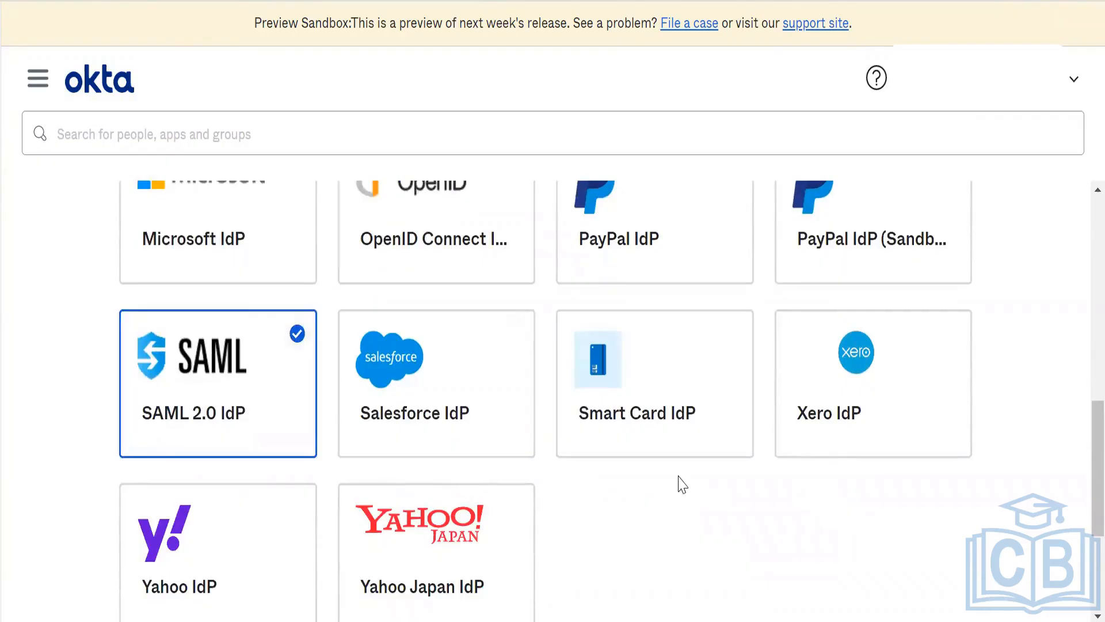
Step: Continue to the configuration stage of the SAML 2.0 identity provider and name it Tesla
scroll(679, 483, down, 4)
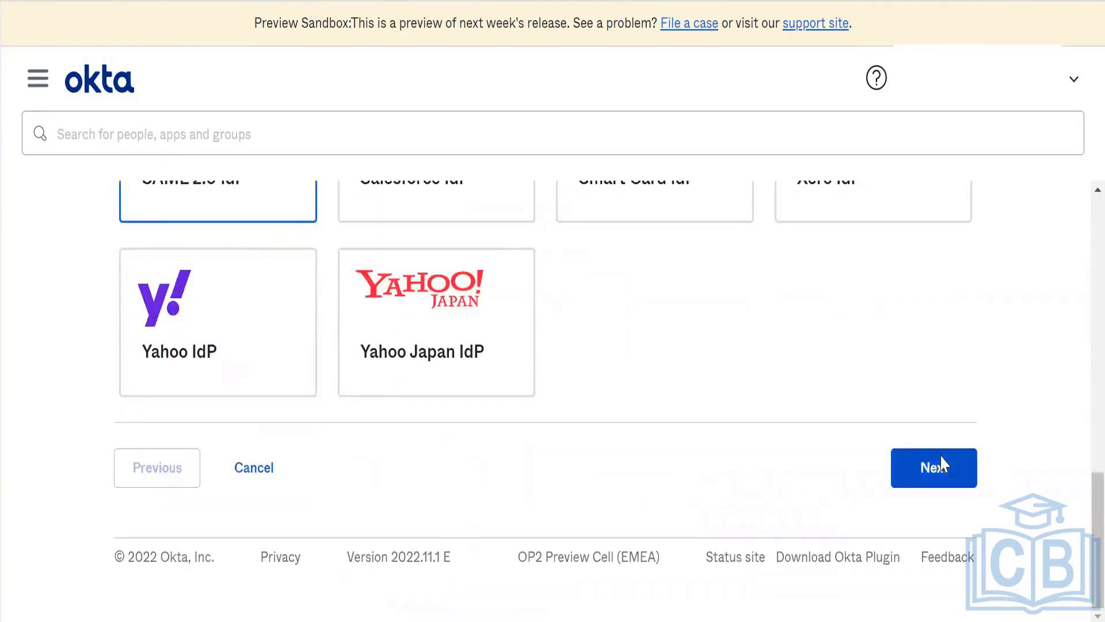
click(941, 462)
scroll(549, 381, up, 10)
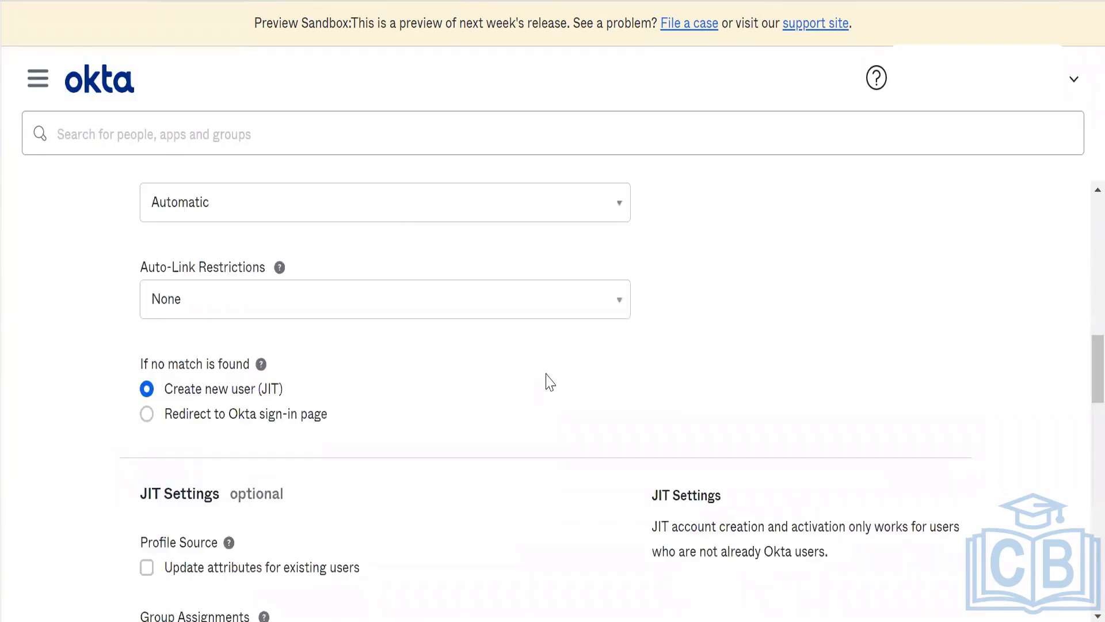
scroll(548, 378, up, 4)
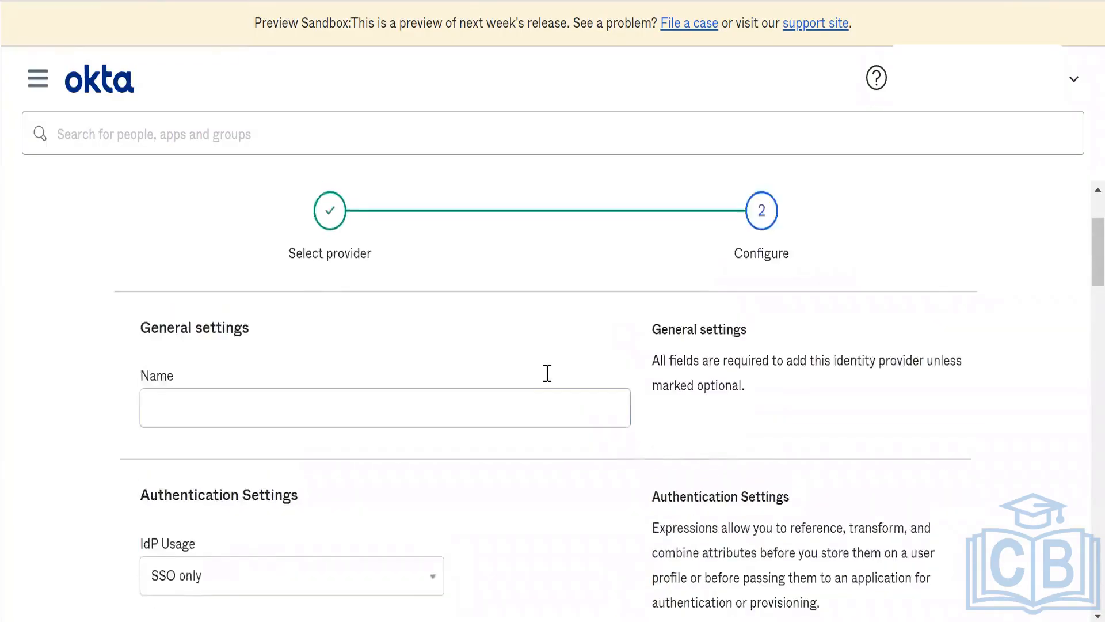
click(355, 434)
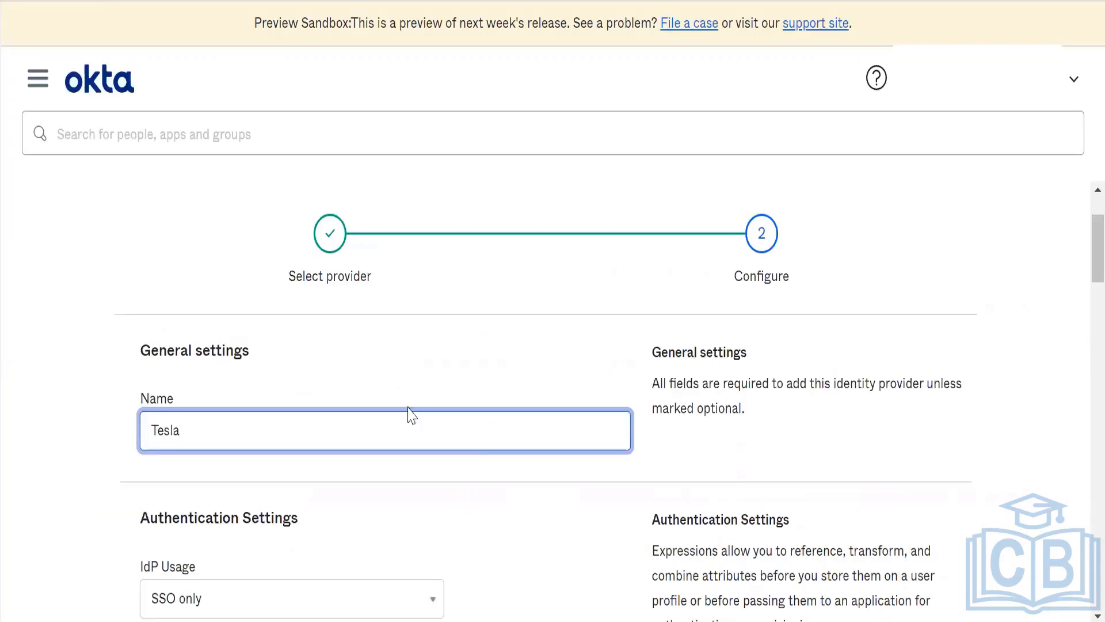
click(379, 362)
Step: Keep IdP Usage at SSO only and set the IdP username to idpuser.subjectNameId
scroll(382, 360, down, 6)
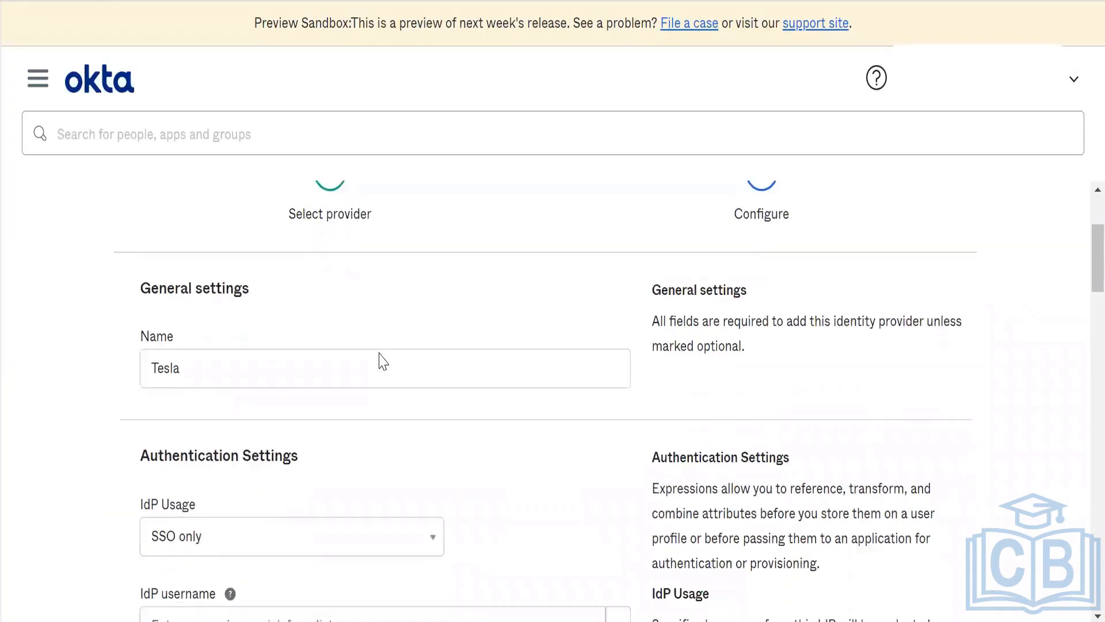
click(375, 226)
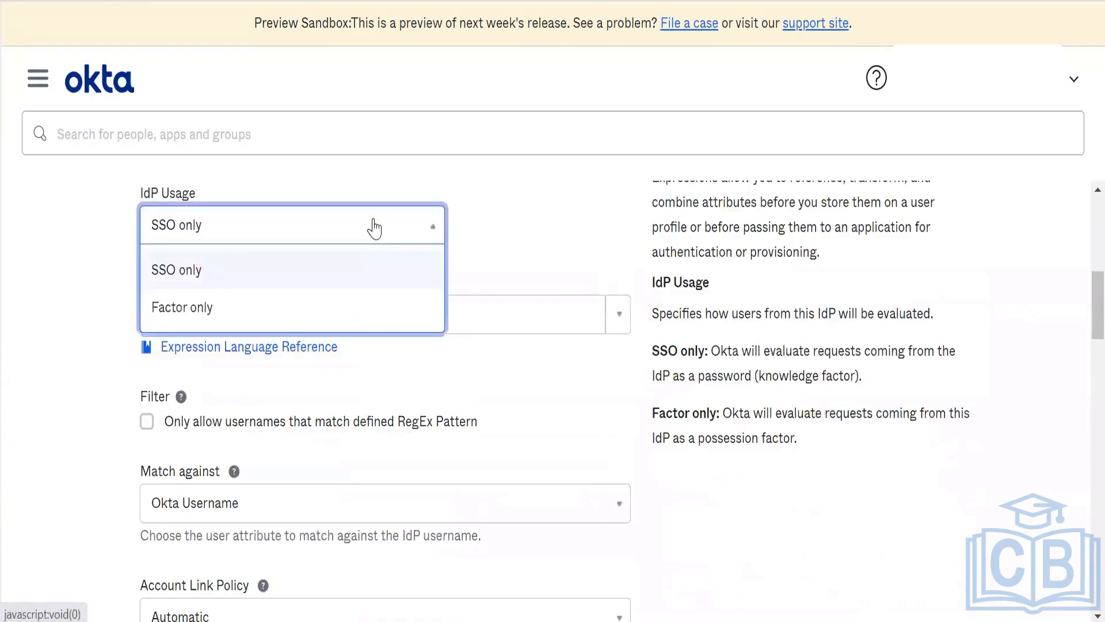
click(375, 227)
click(564, 261)
scroll(560, 256, down, 1)
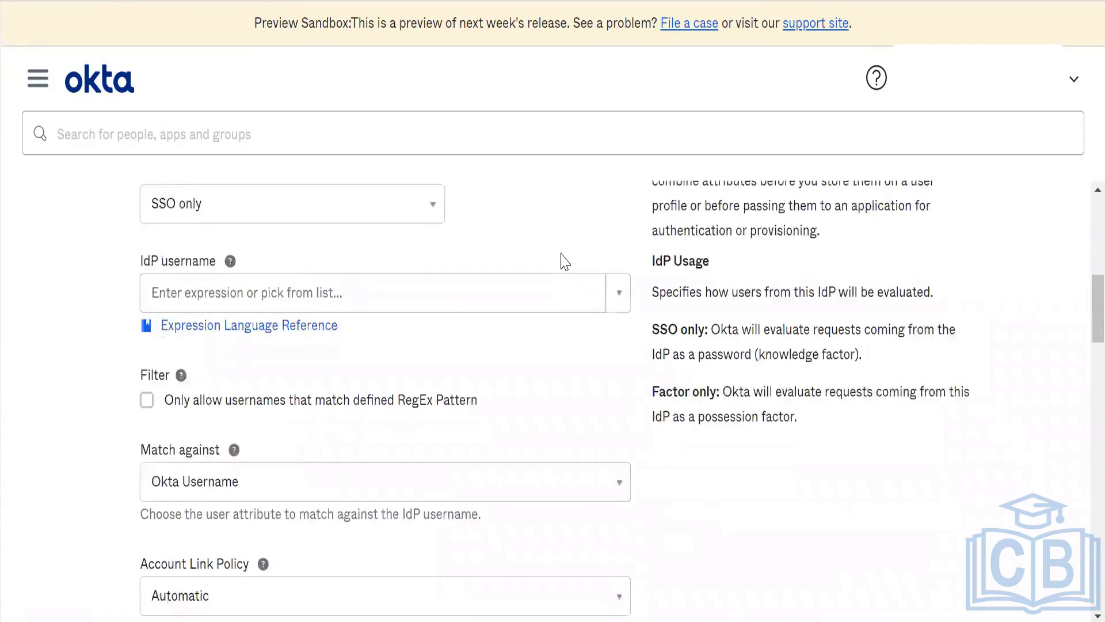
click(620, 277)
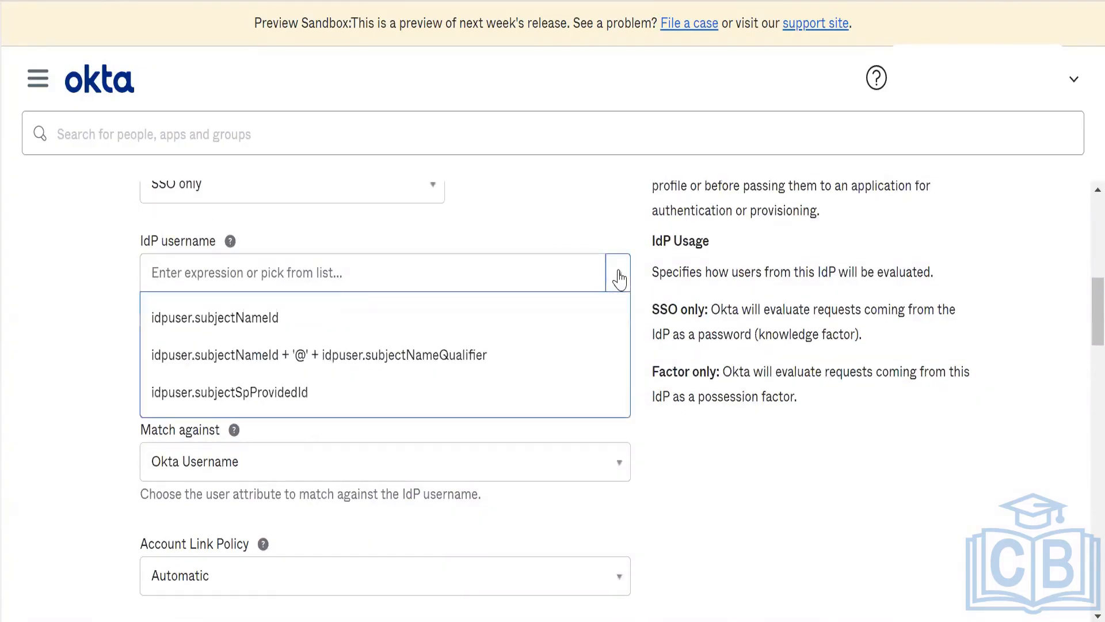
click(526, 316)
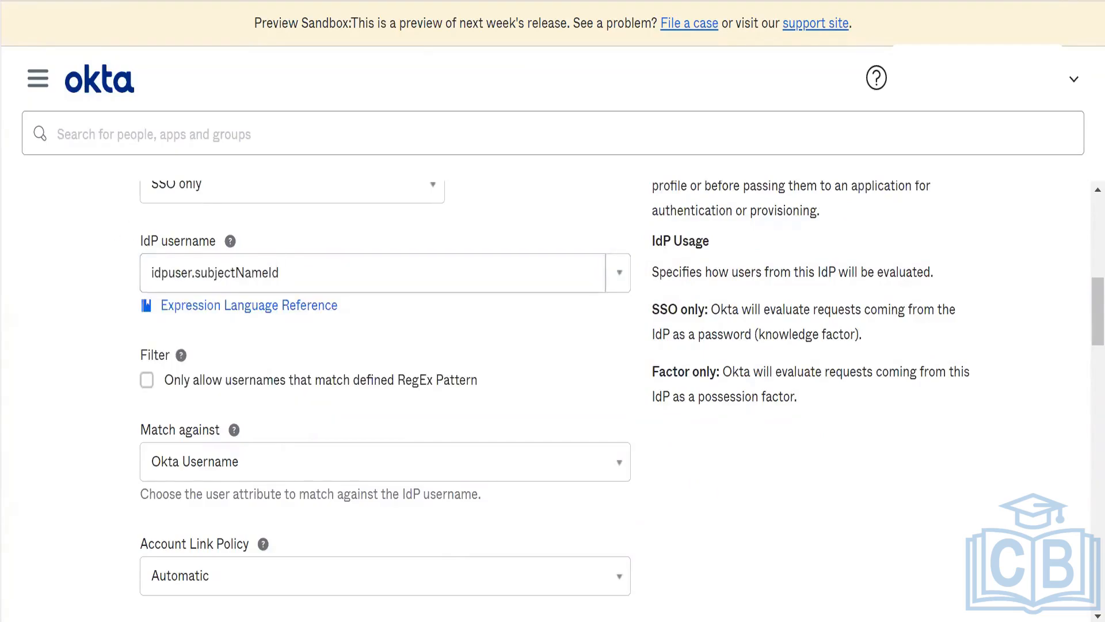
Step: Switch to the Okta Org2Org SAML 2.0 setup guide in Microsoft Edge and examine the general and authentication settings for the Hub/Target org
key(alt+Tab)
key(ctrl+Tab)
scroll(469, 424, down, 10)
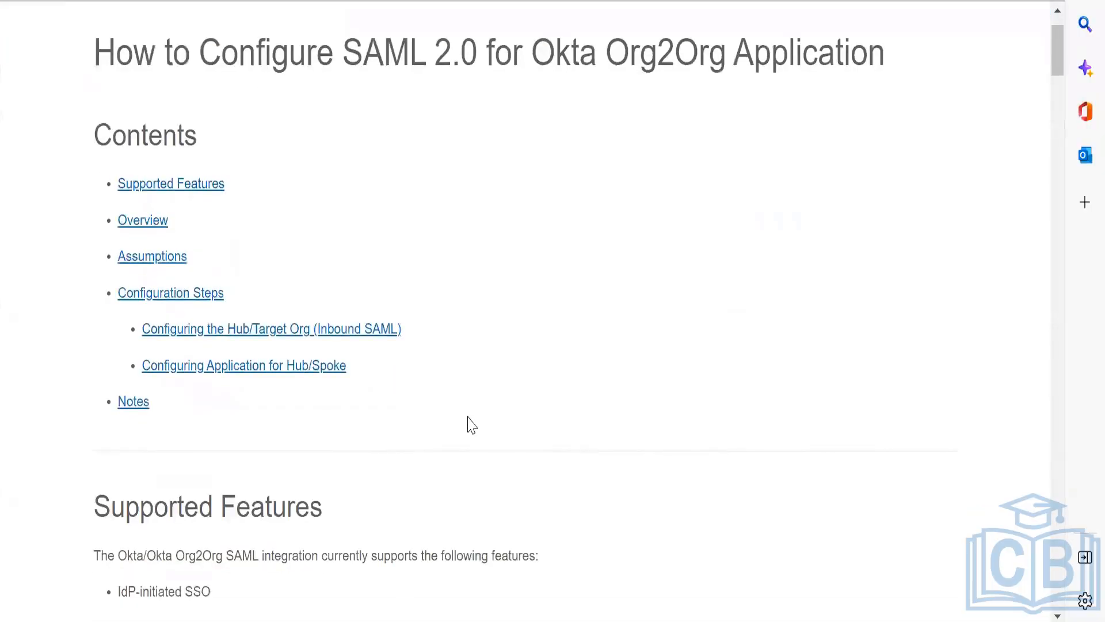
scroll(469, 420, down, 15)
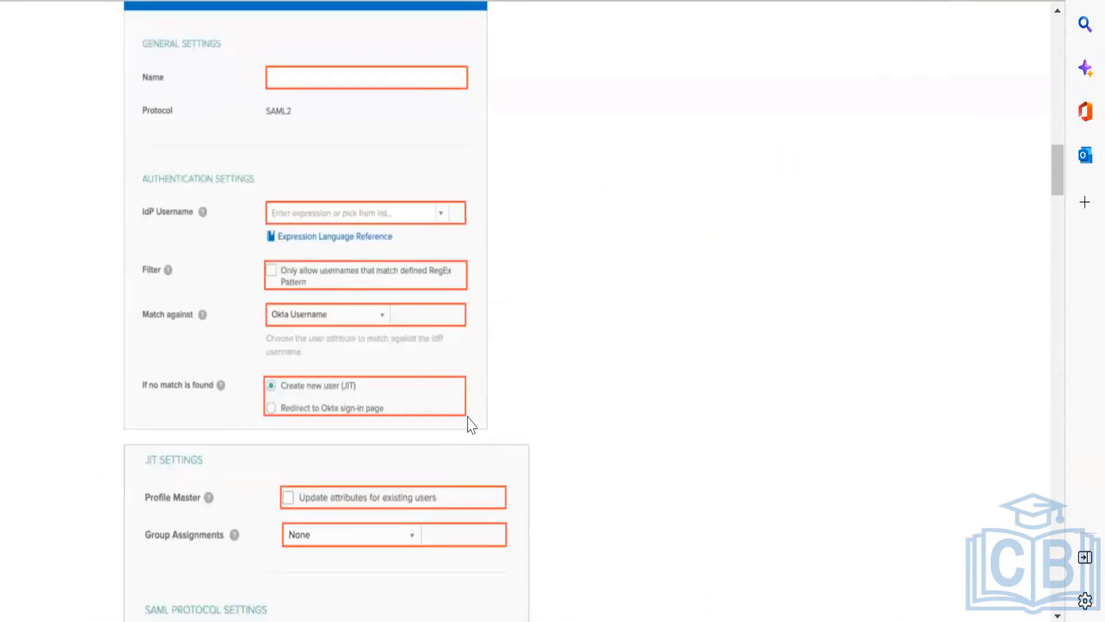
scroll(471, 424, down, 2)
scroll(471, 421, up, 3)
scroll(471, 420, down, 5)
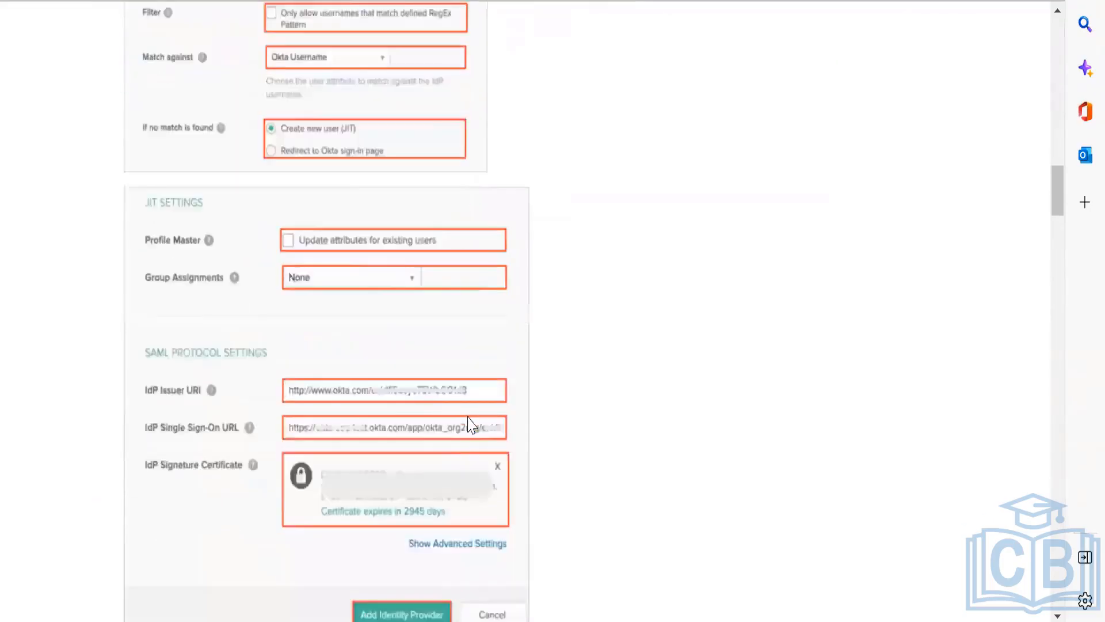
scroll(470, 425, down, 7)
scroll(471, 425, up, 4)
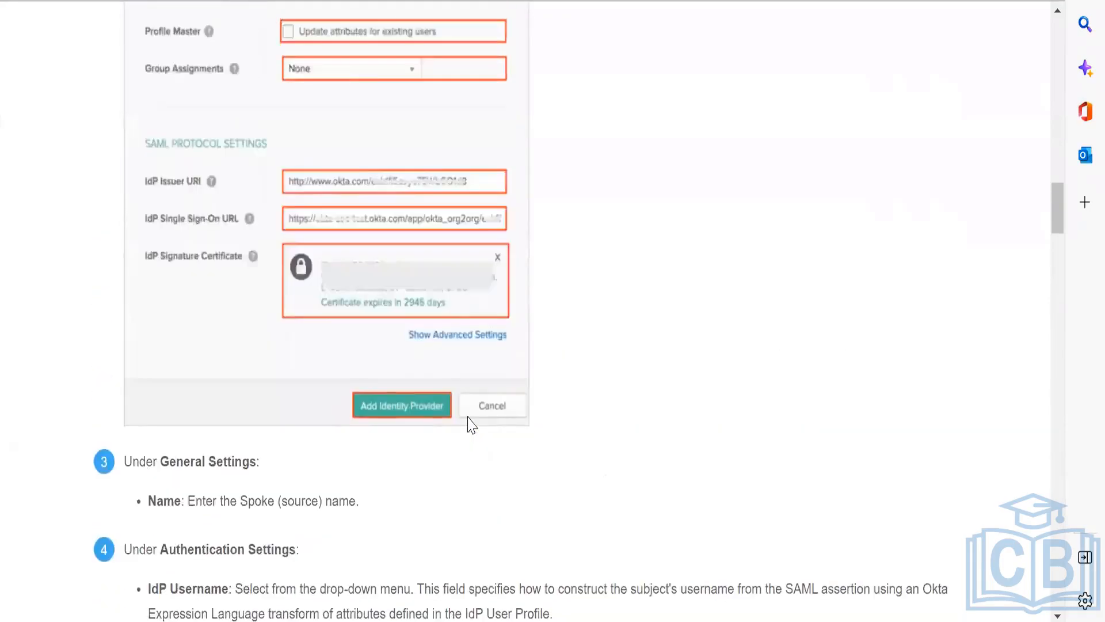
scroll(471, 424, up, 6)
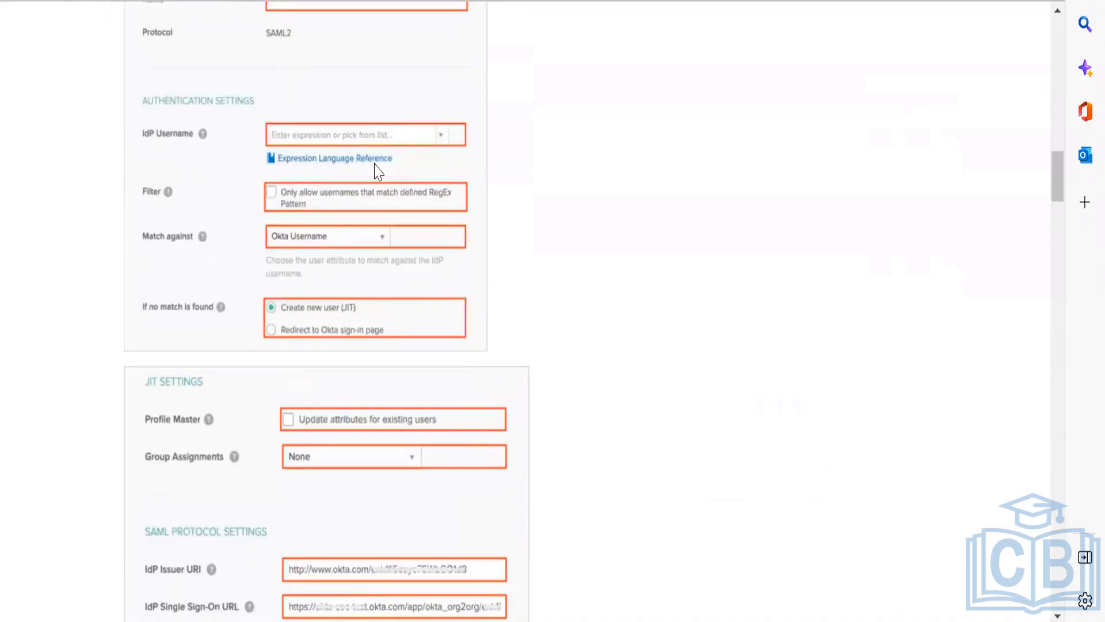
scroll(379, 171, up, 3)
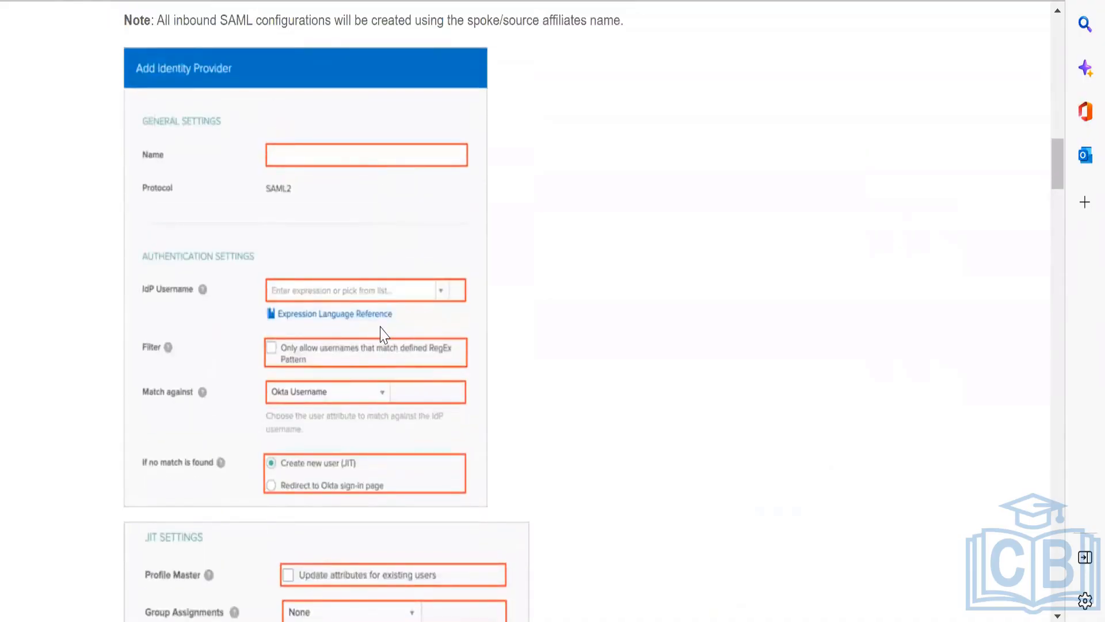
key(alt+f)
click(577, 338)
scroll(578, 339, down, 10)
scroll(578, 338, up, 11)
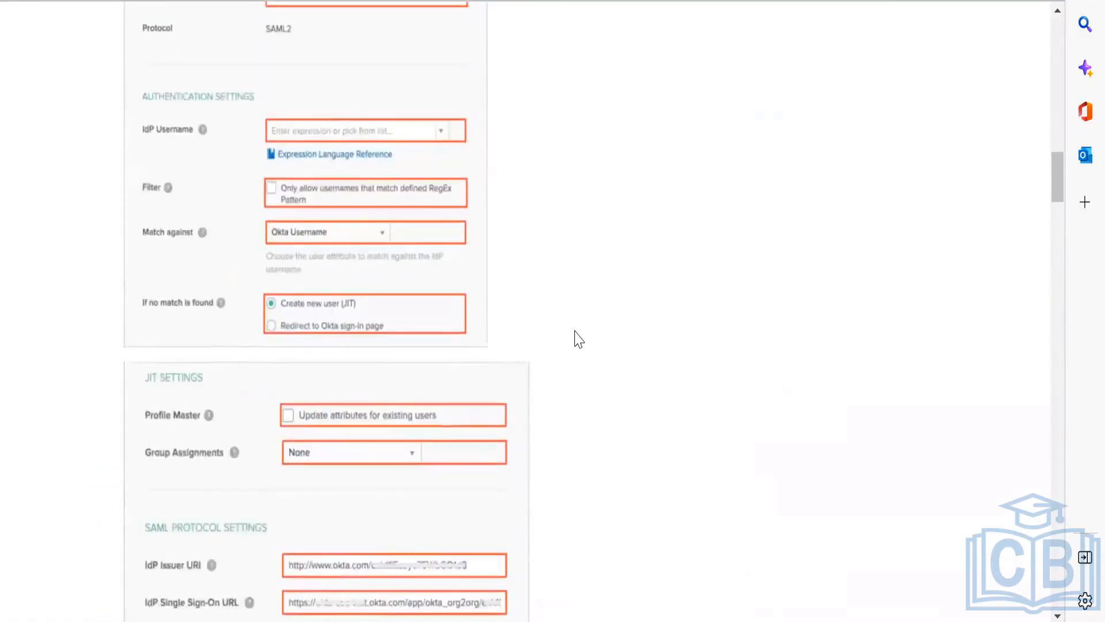
scroll(578, 338, up, 3)
scroll(579, 339, down, 3)
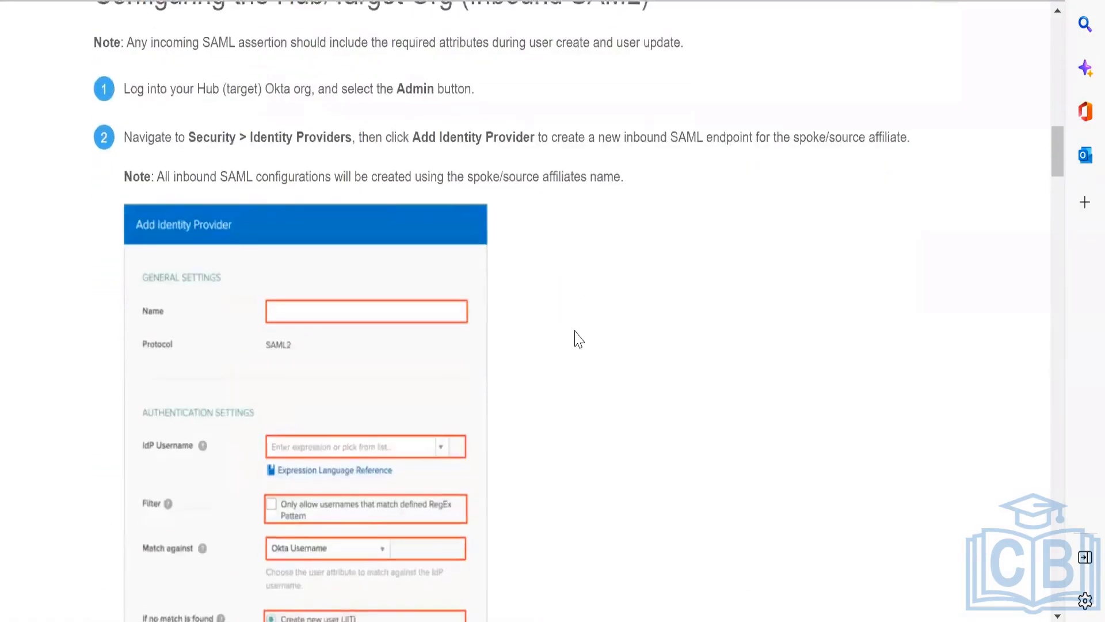
scroll(578, 339, down, 12)
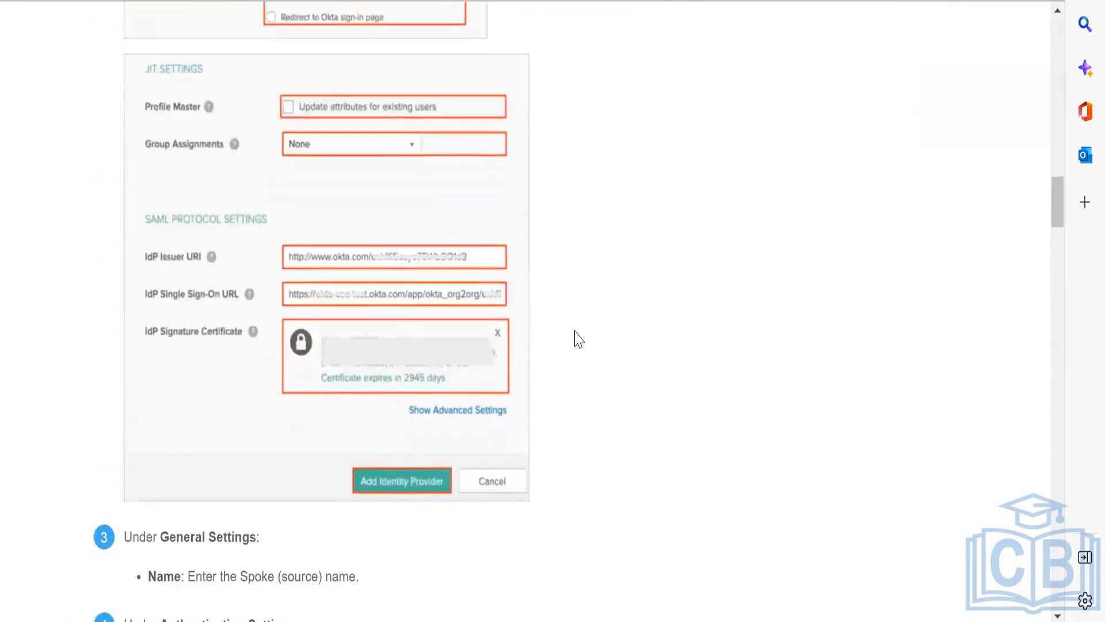
scroll(579, 339, down, 5)
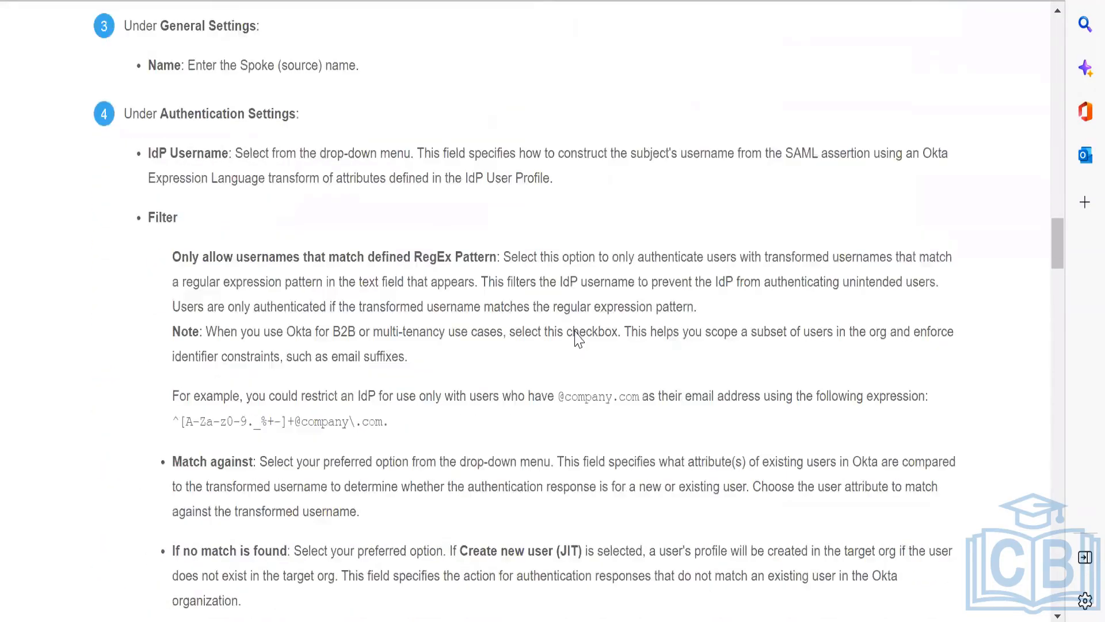
scroll(579, 337, up, 3)
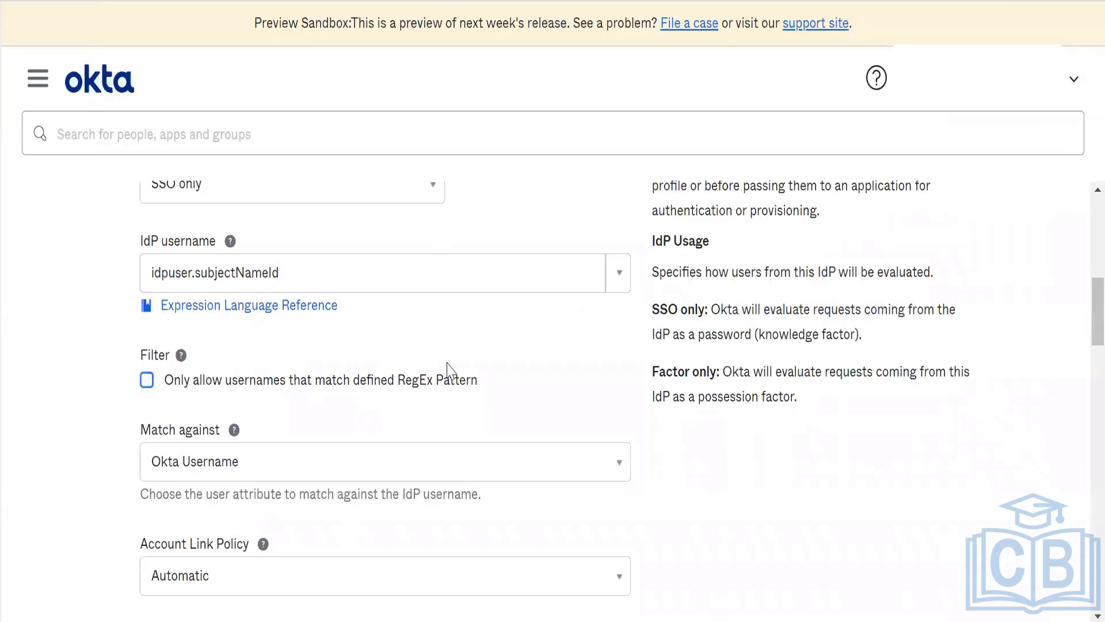
Step: Return to the identity provider form and review its filter, username matching, account link and JIT settings, including the Group Assignments options
scroll(447, 368, down, 3)
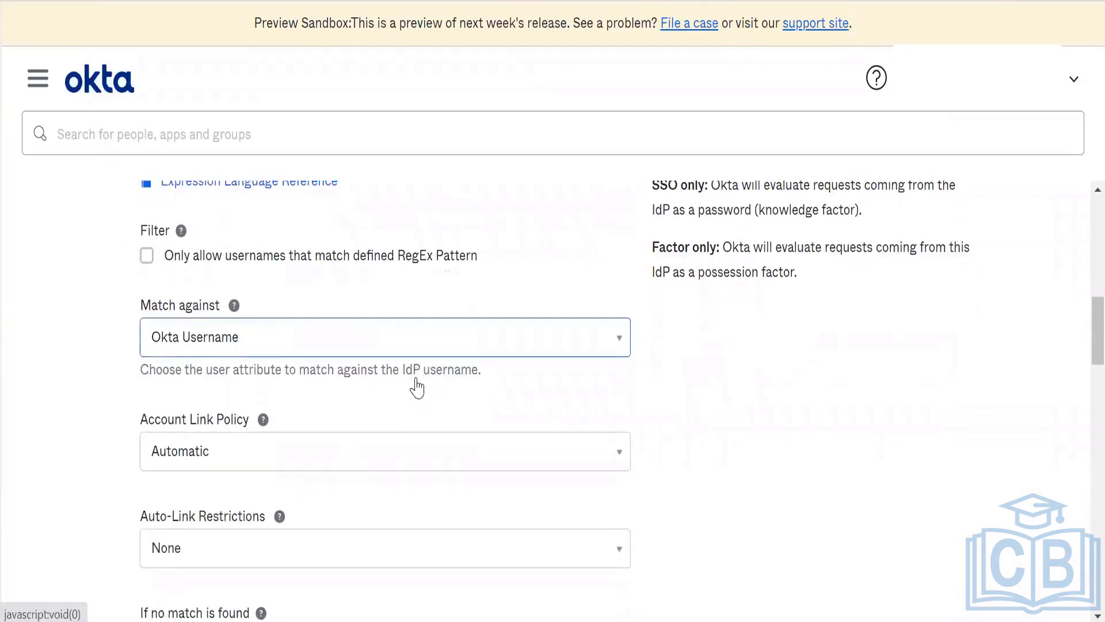
scroll(420, 385, down, 3)
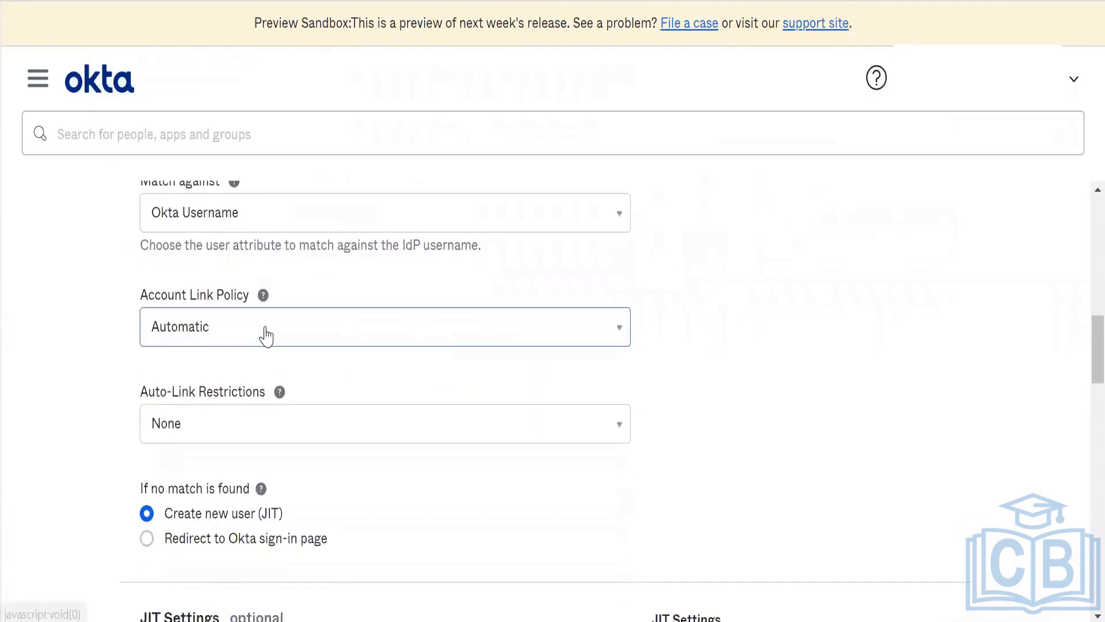
scroll(266, 333, down, 2)
scroll(400, 393, down, 1)
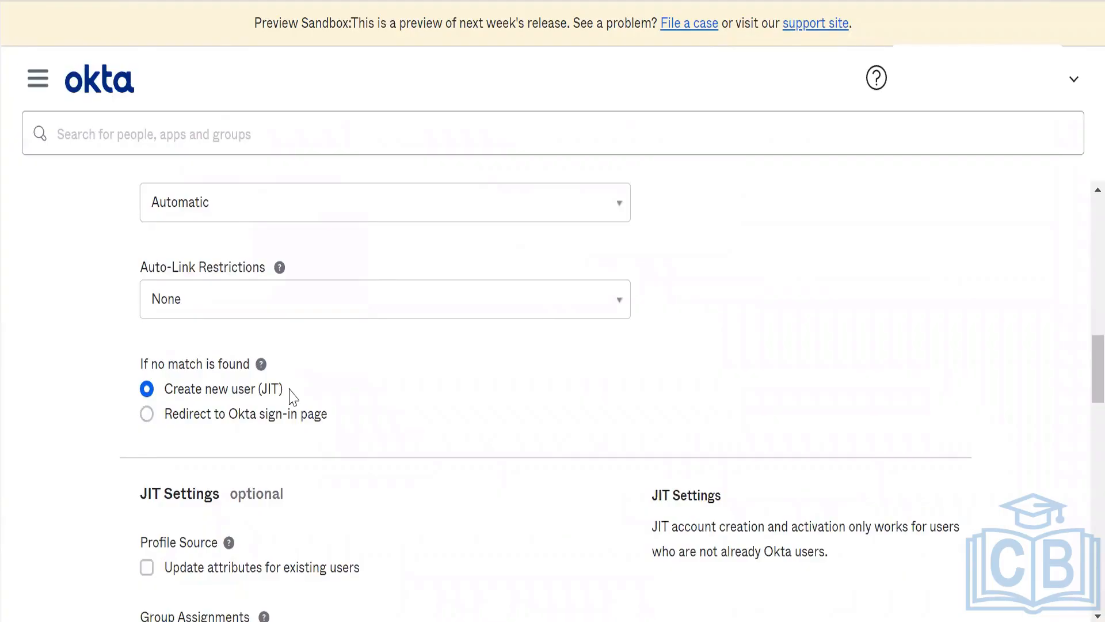
scroll(292, 362, down, 8)
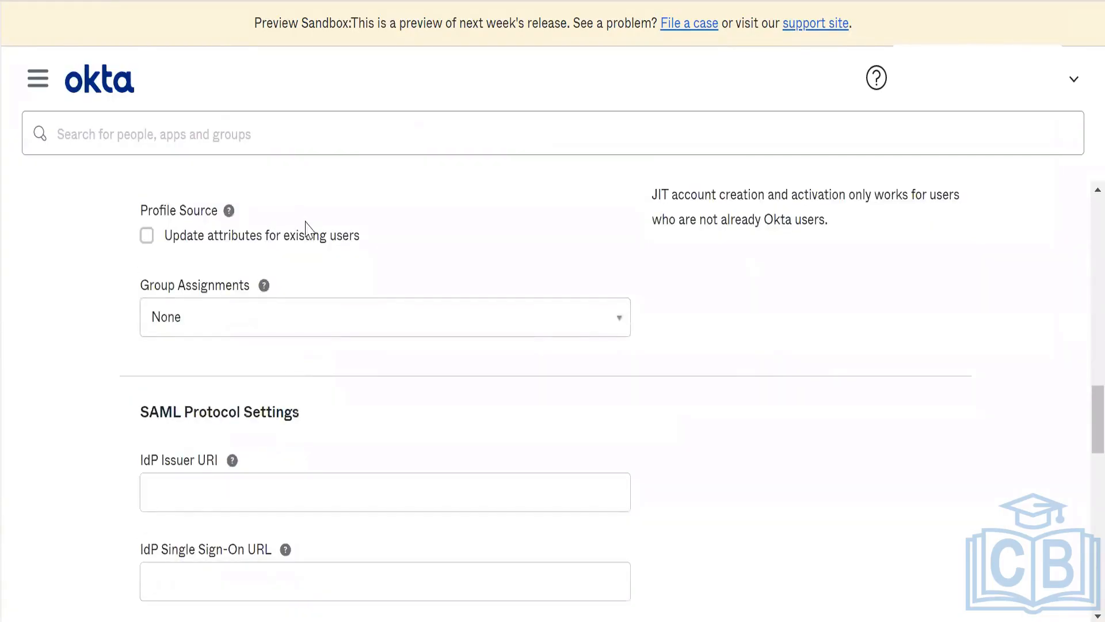
click(309, 230)
click(308, 230)
scroll(309, 230, down, 2)
click(317, 232)
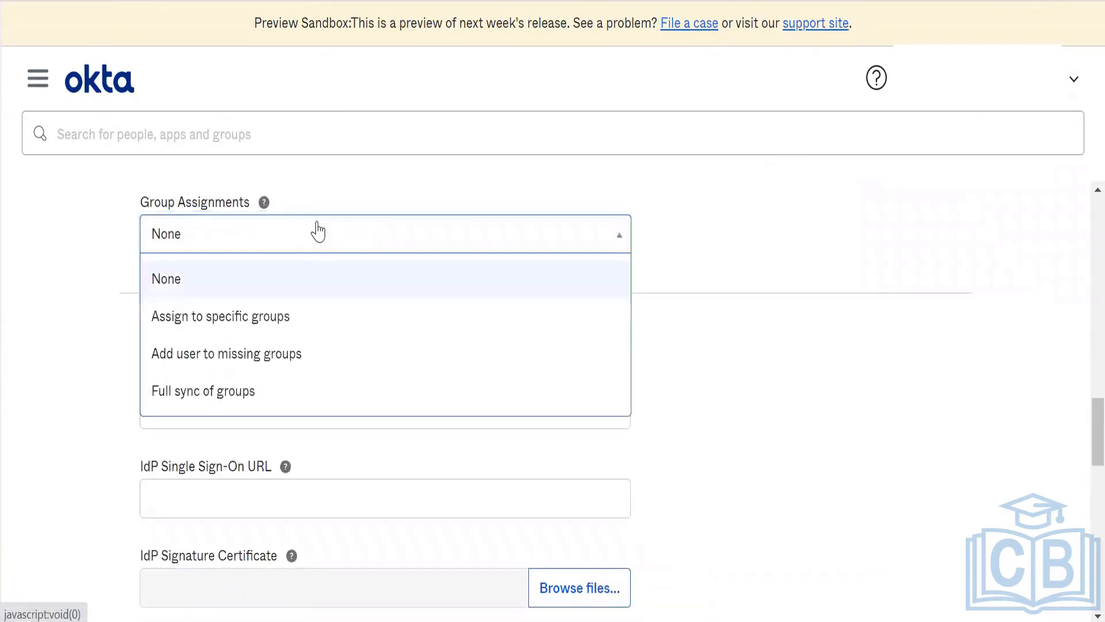
click(317, 231)
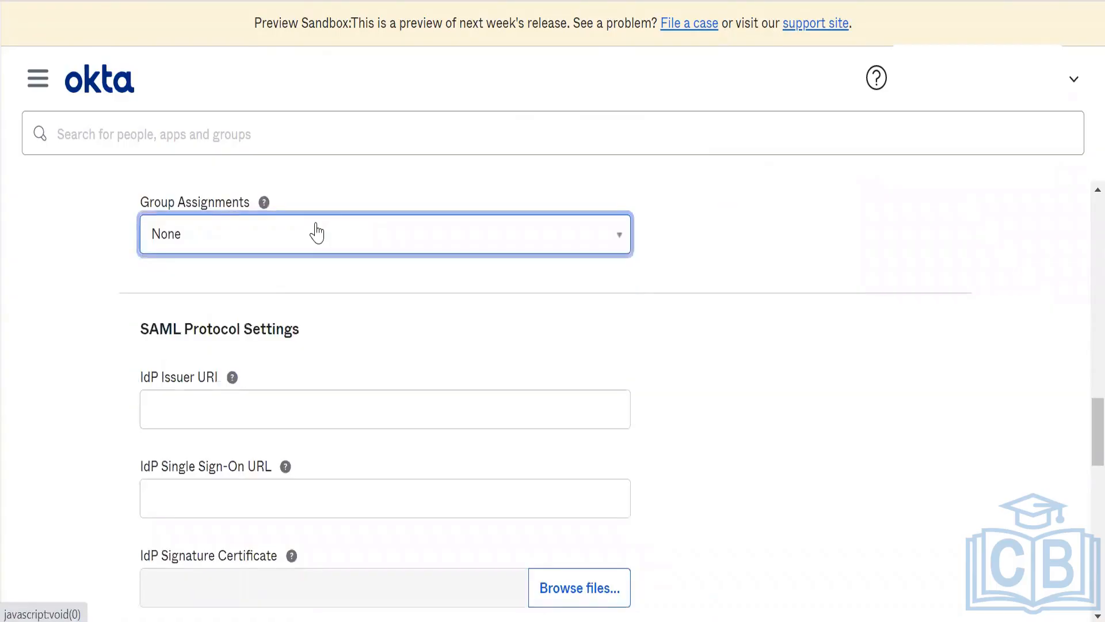
click(224, 299)
click(61, 289)
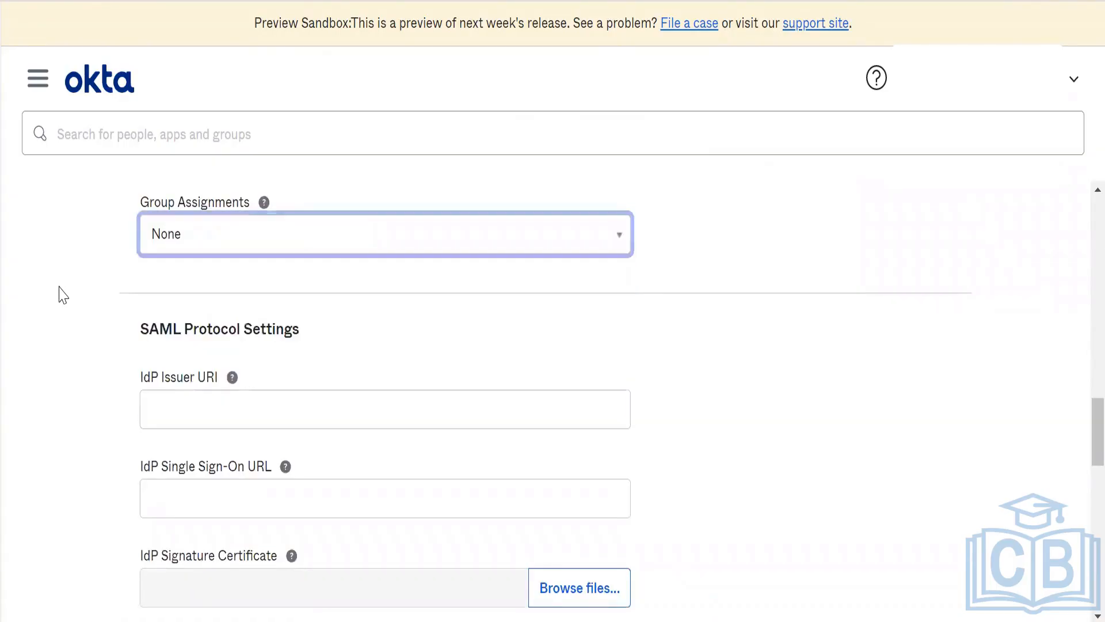
click(59, 286)
click(59, 293)
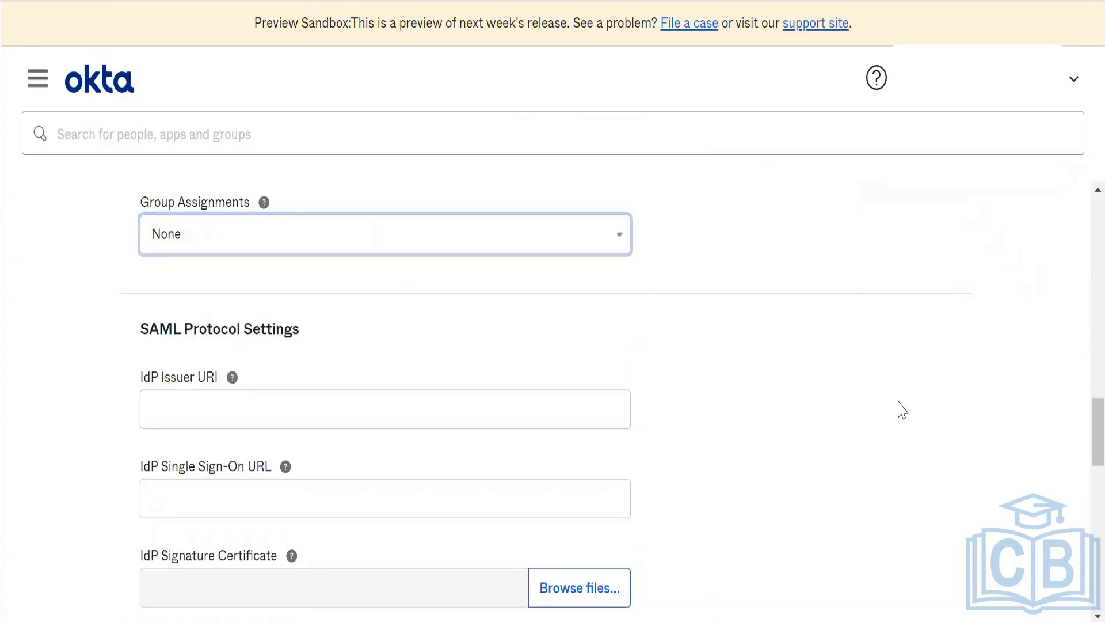
scroll(902, 409, down, 1)
scroll(902, 410, down, 3)
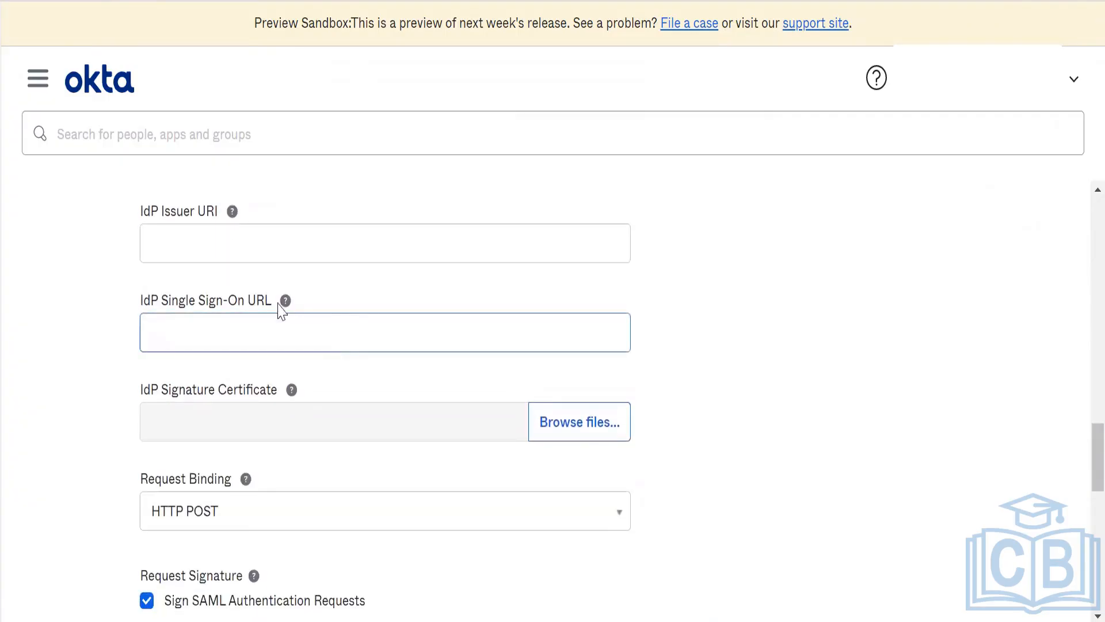
mouse_move(240, 199)
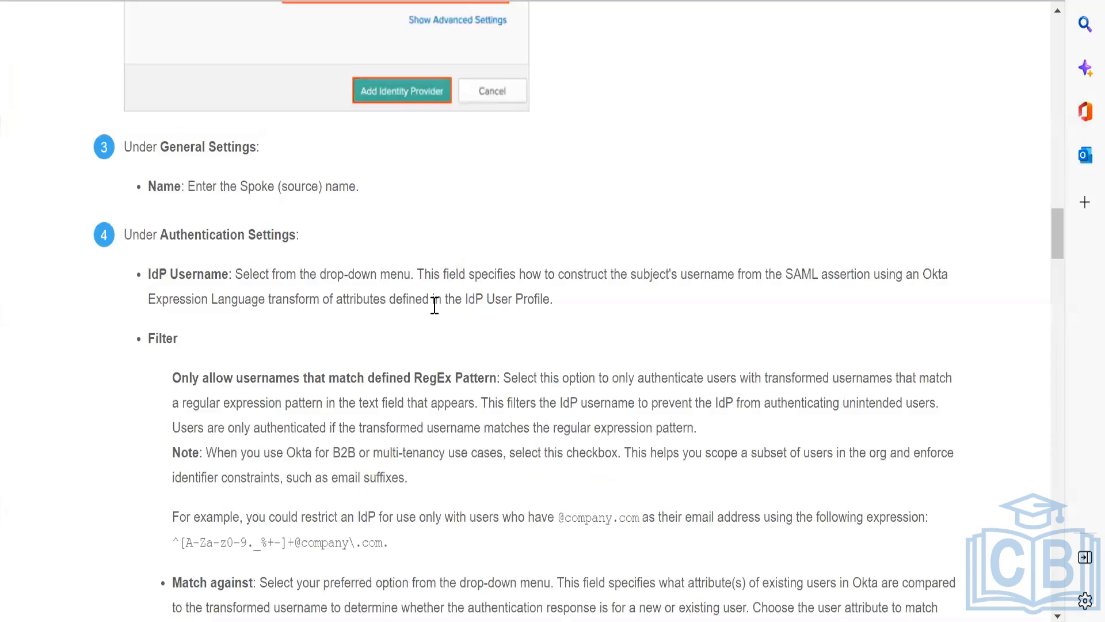
scroll(435, 305, down, 10)
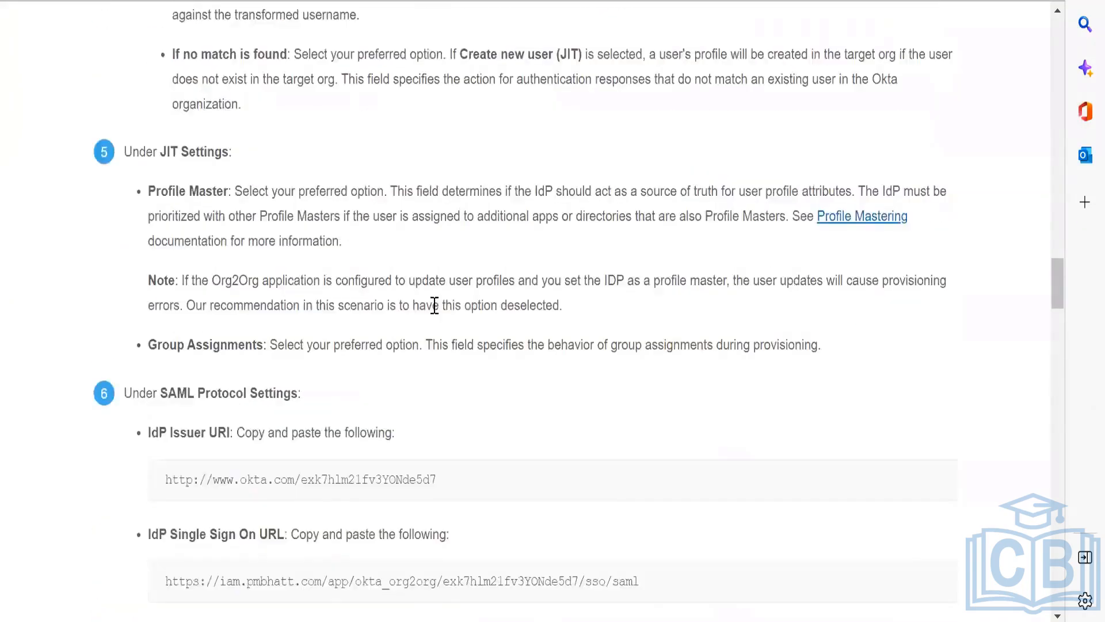
scroll(436, 311, down, 4)
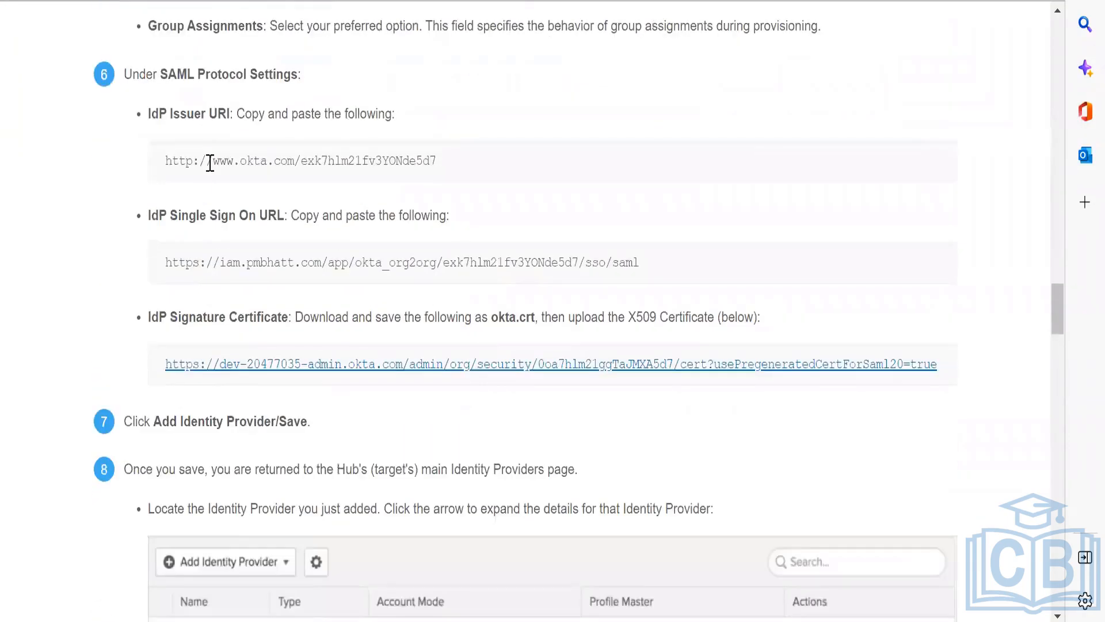
triple_click(210, 163)
key(ctrl+c)
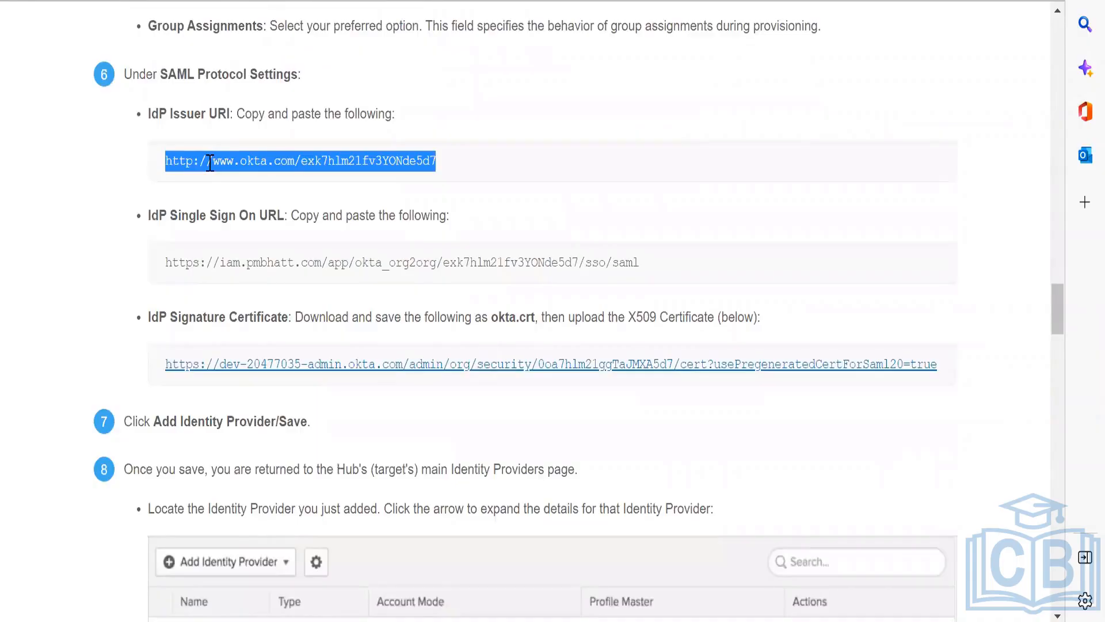
key(alt+Tab)
click(250, 240)
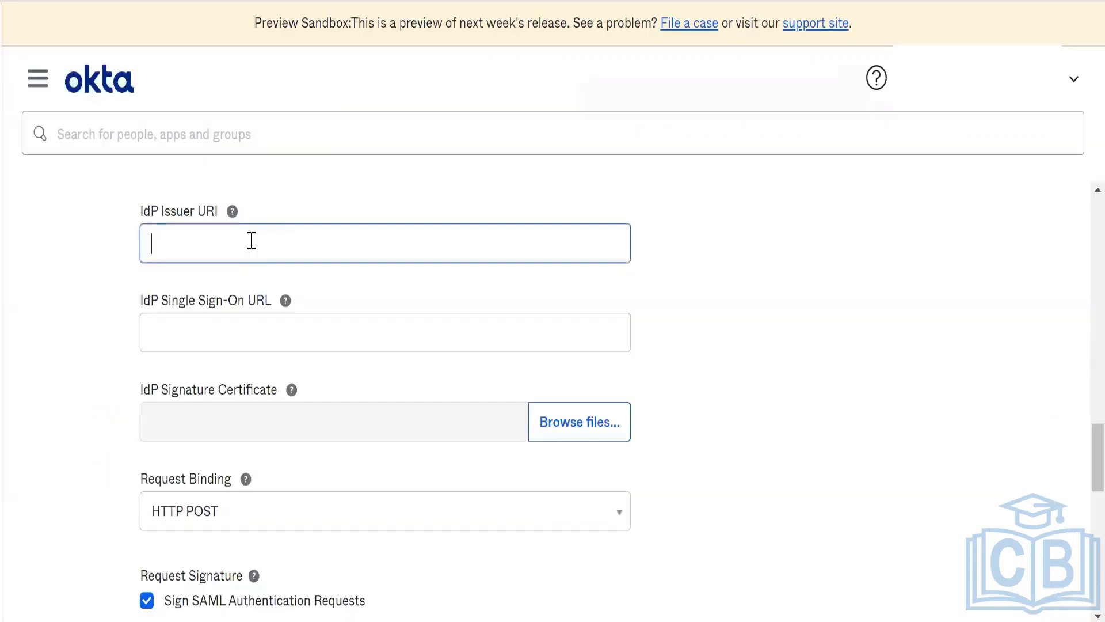
key(ctrl+v)
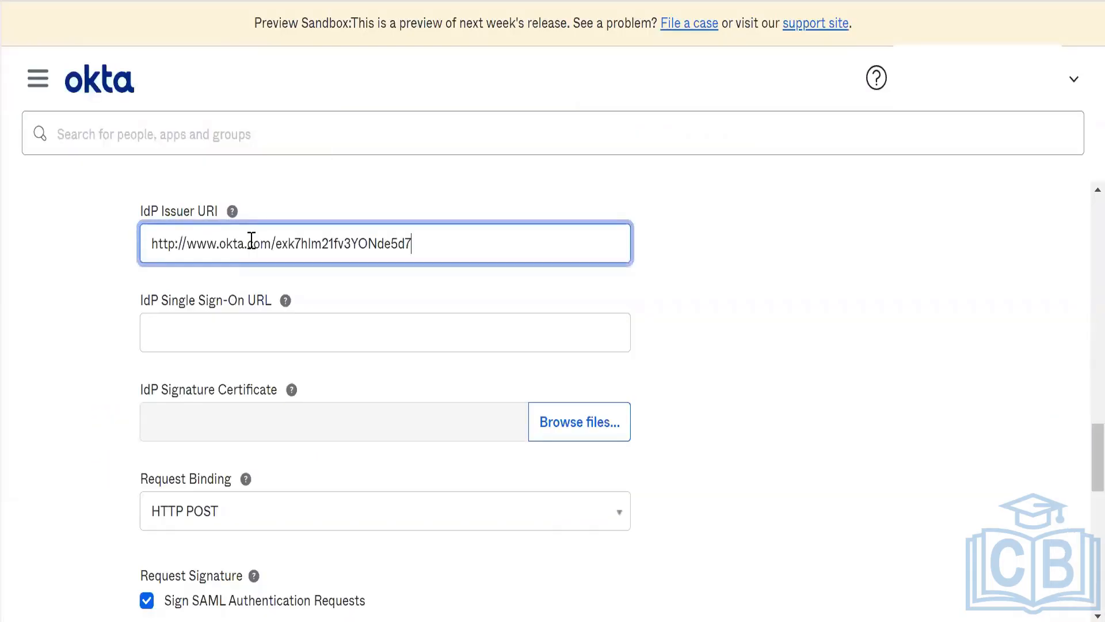
Step: Copy the IdP Single Sign On URL ending in /sso/saml from the setup guide into the identity provider's IdP Single Sign-On URL field
click(234, 323)
mouse_move(239, 218)
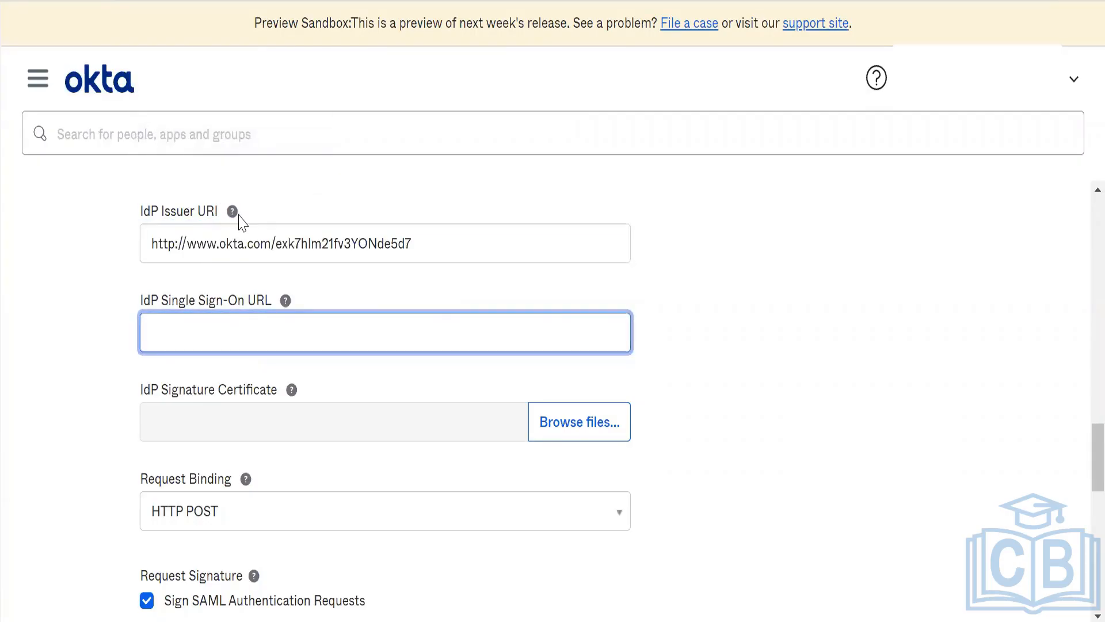
key(alt+Tab)
click(292, 262)
triple_click(292, 263)
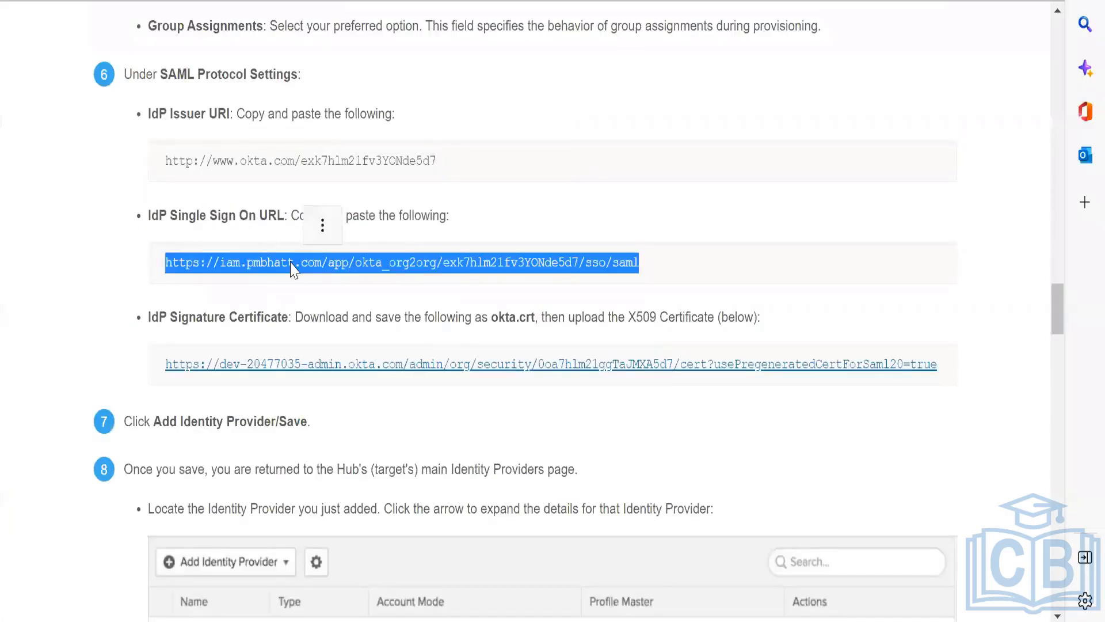
key(ctrl+c)
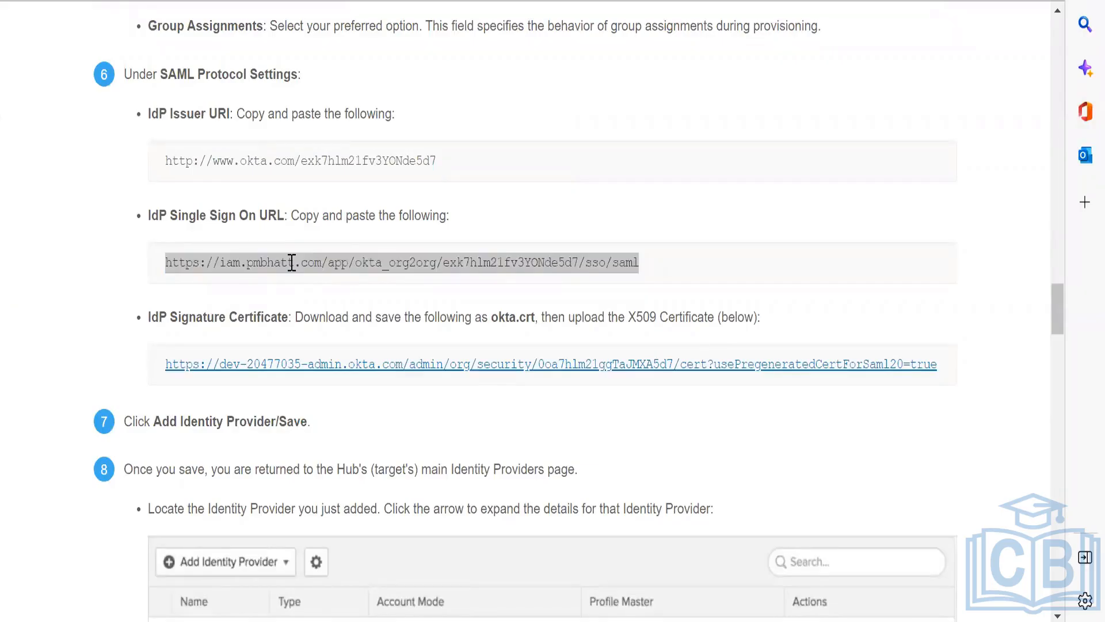
key(alt+Tab)
key(ctrl+v)
key(alt+Tab)
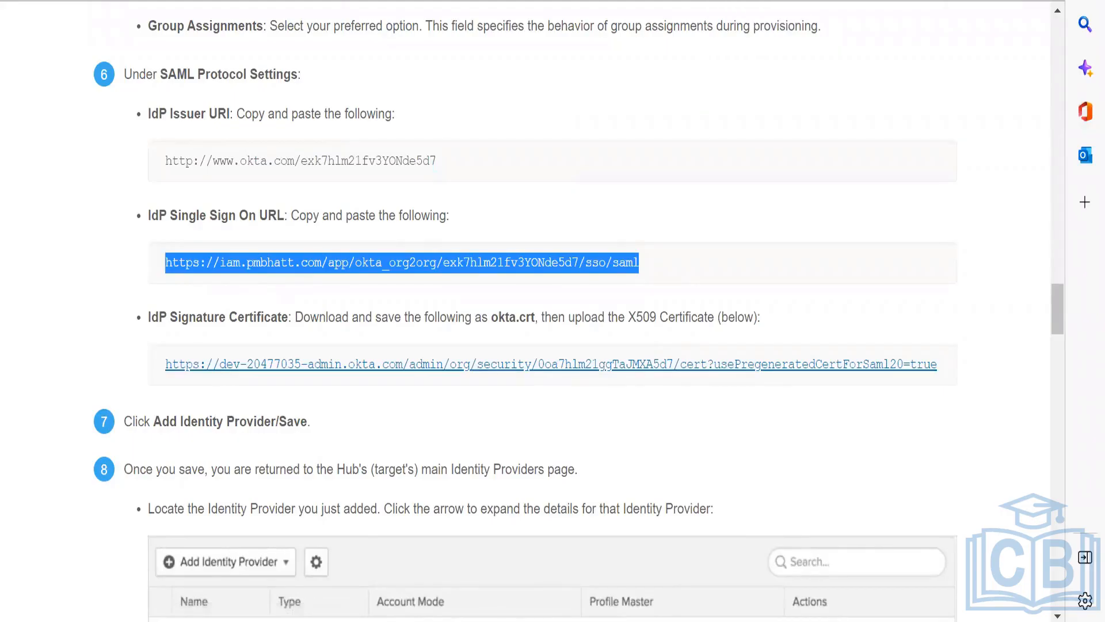
key(alt+Tab)
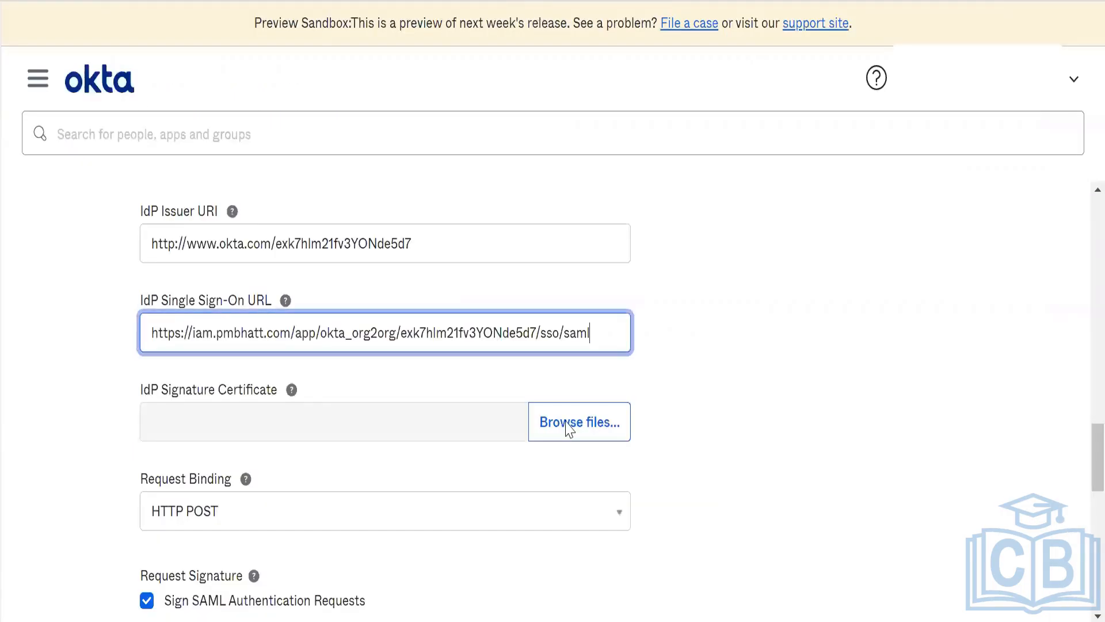
Step: Upload the IdP signature certificate from the Downloads folder, showing all file types to find it
key(Tab)
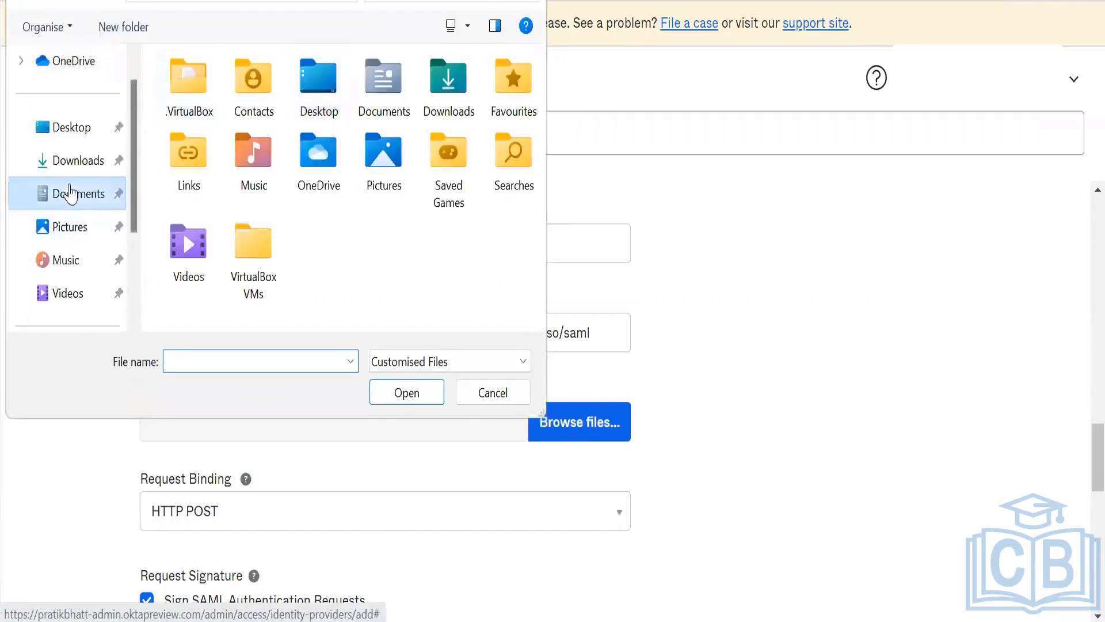
click(70, 194)
click(62, 160)
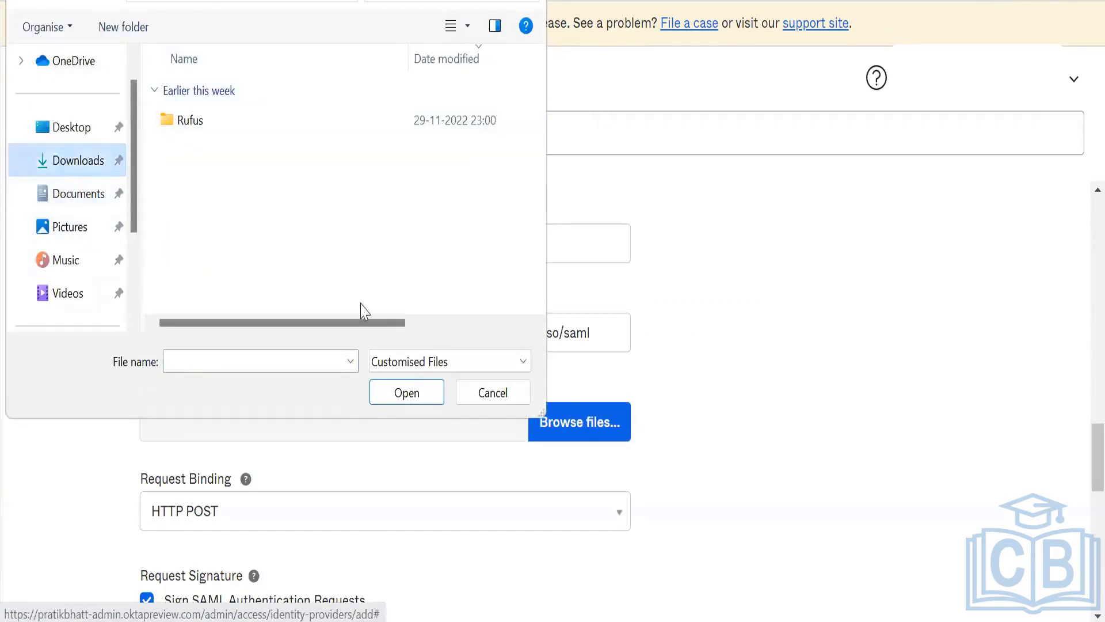
click(420, 360)
click(416, 399)
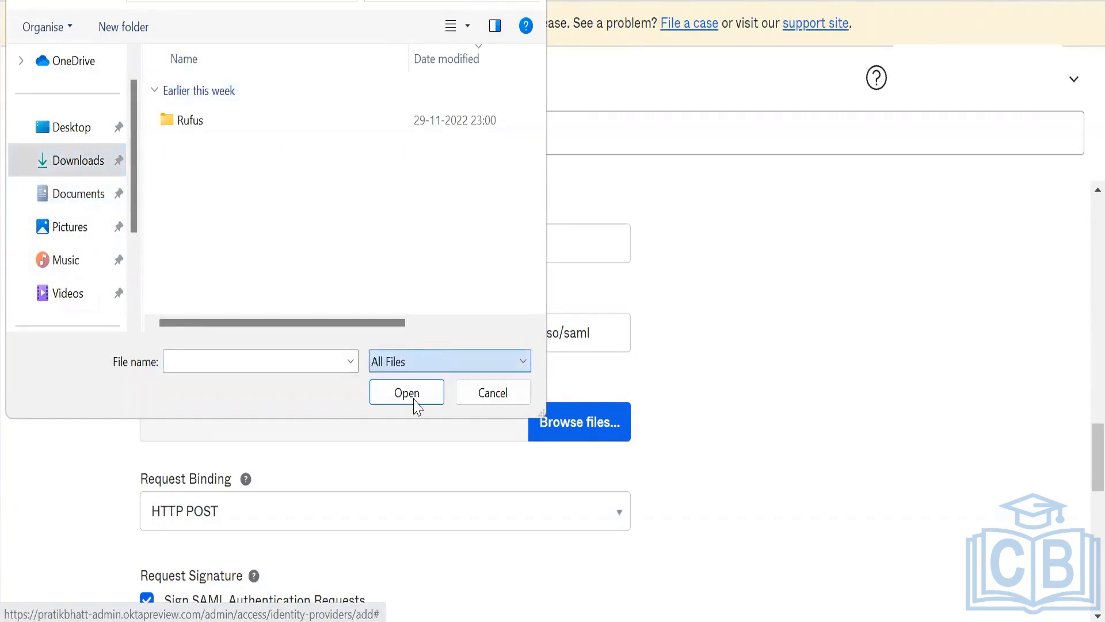
double_click(305, 128)
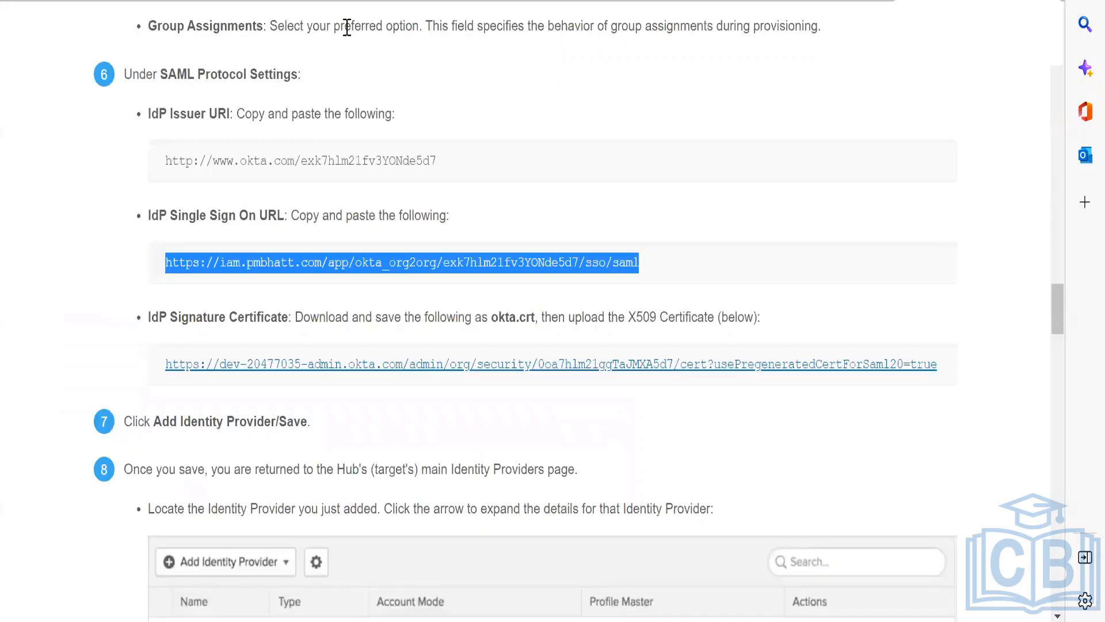
key(alt+Tab)
key(alt+Tab)
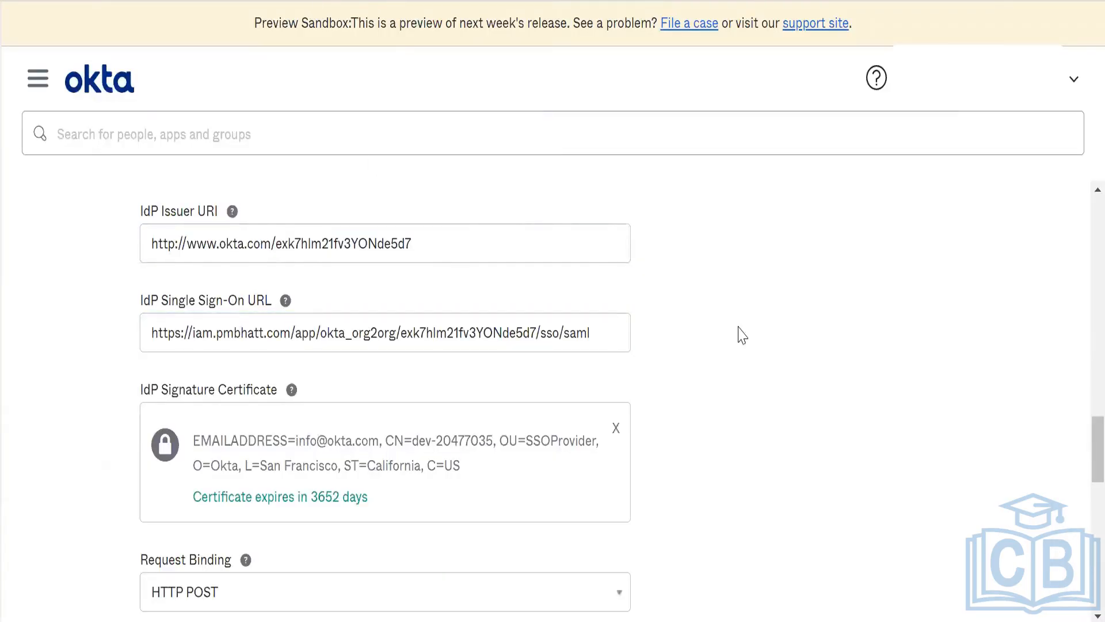
Step: Review the Request Binding options and the request and response signature settings, leaving the binding at HTTP POST
scroll(742, 335, down, 6)
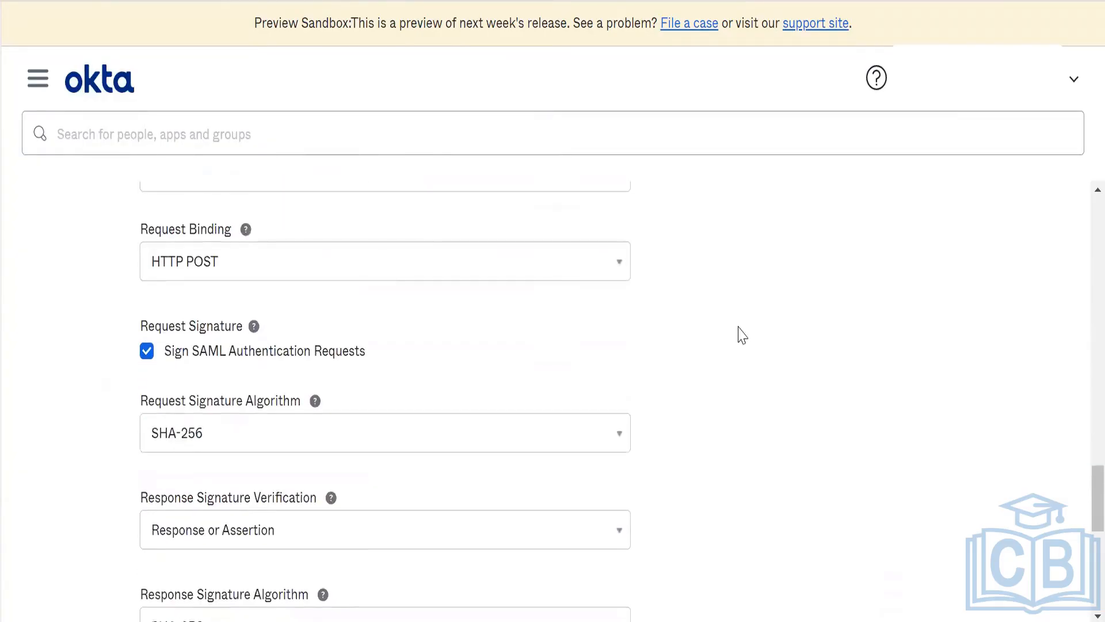
click(588, 268)
click(756, 304)
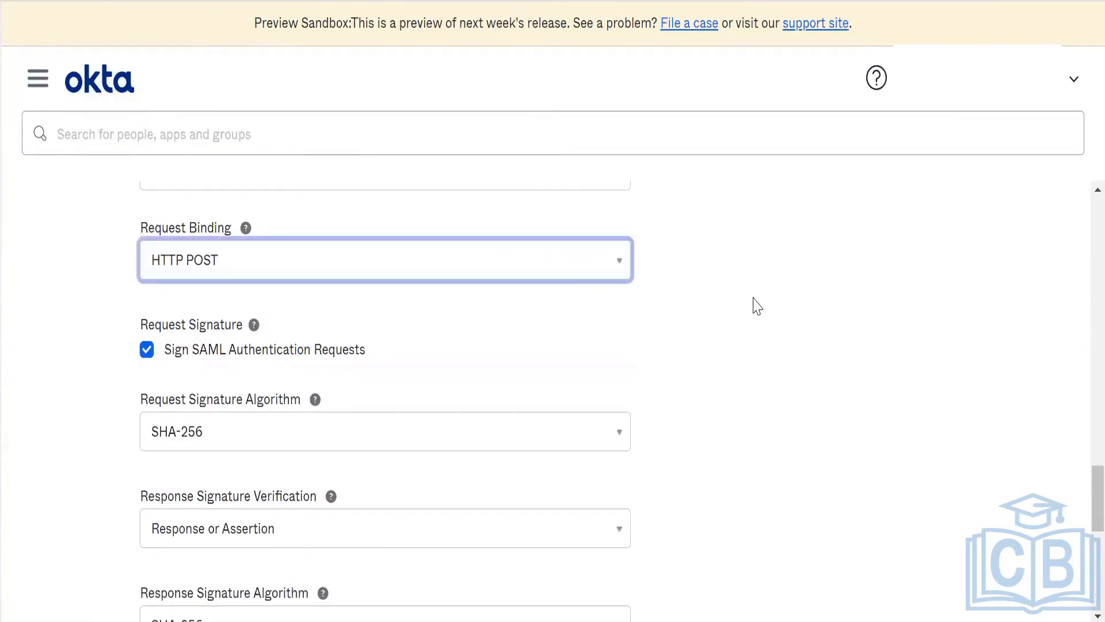
key(Down)
click(757, 305)
key(Down)
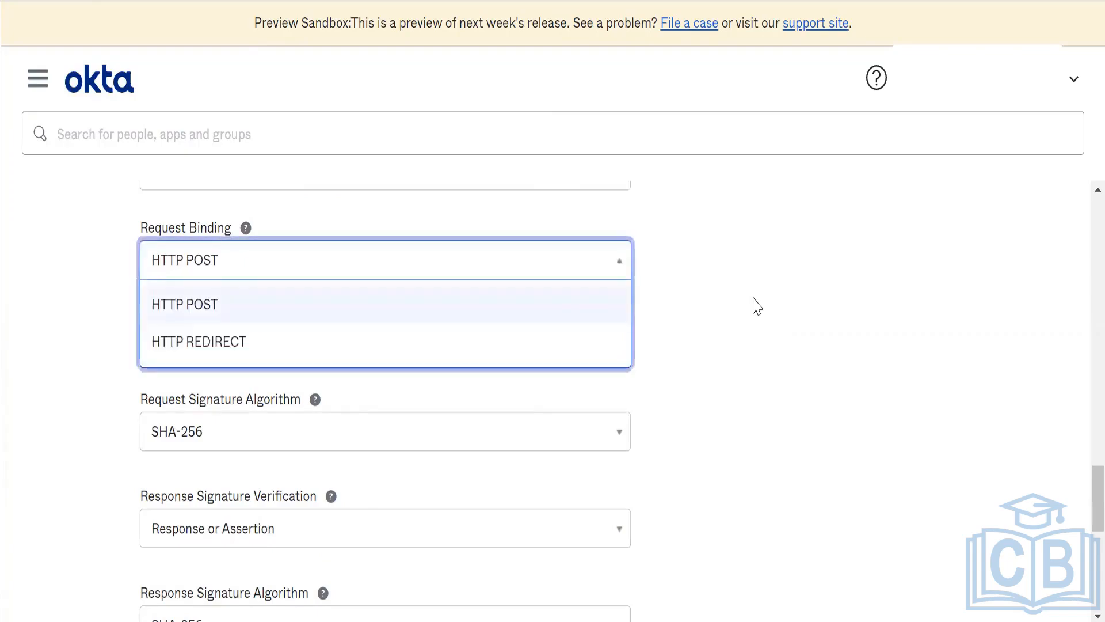
click(755, 304)
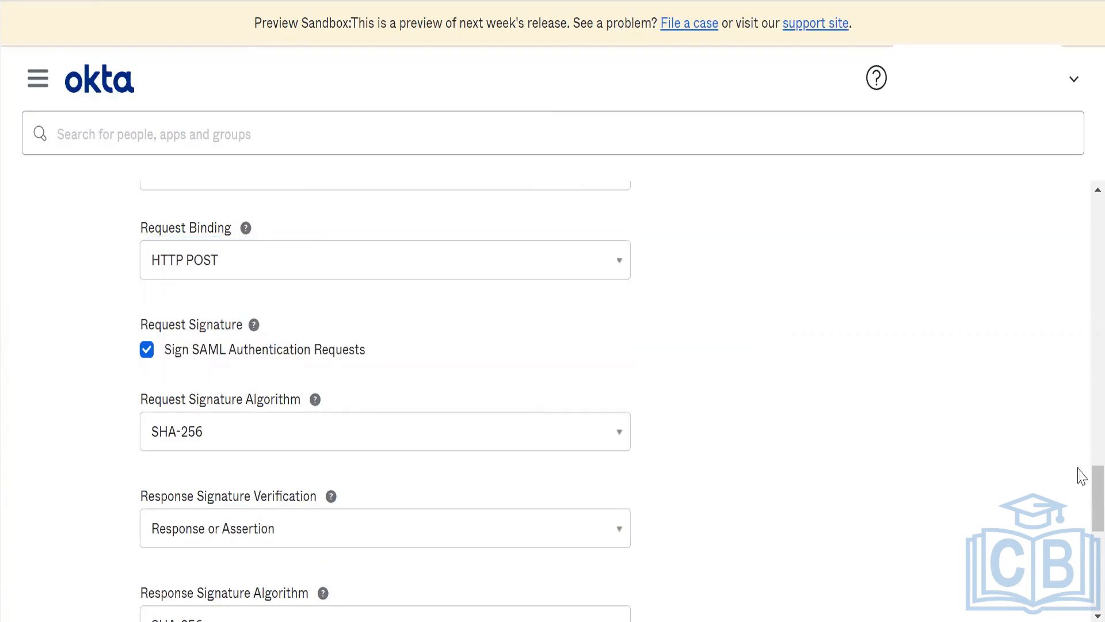
Step: Set the Okta Assertion Consumer Service URL to Organization (shared) and finish creating the identity provider
drag(1078, 514, 1078, 585)
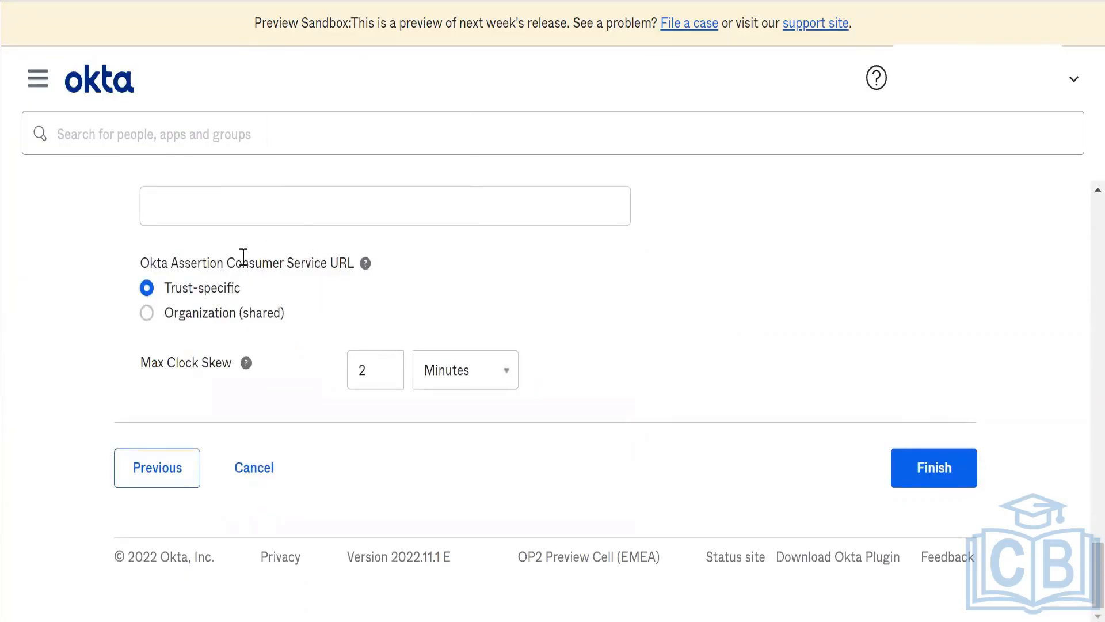
mouse_move(367, 266)
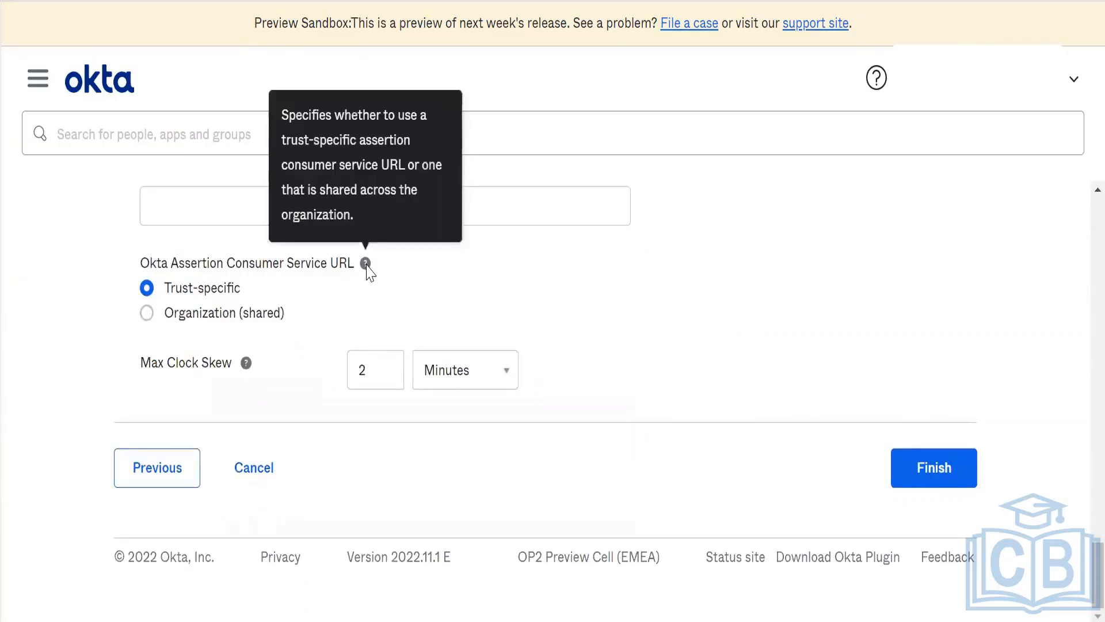
click(147, 312)
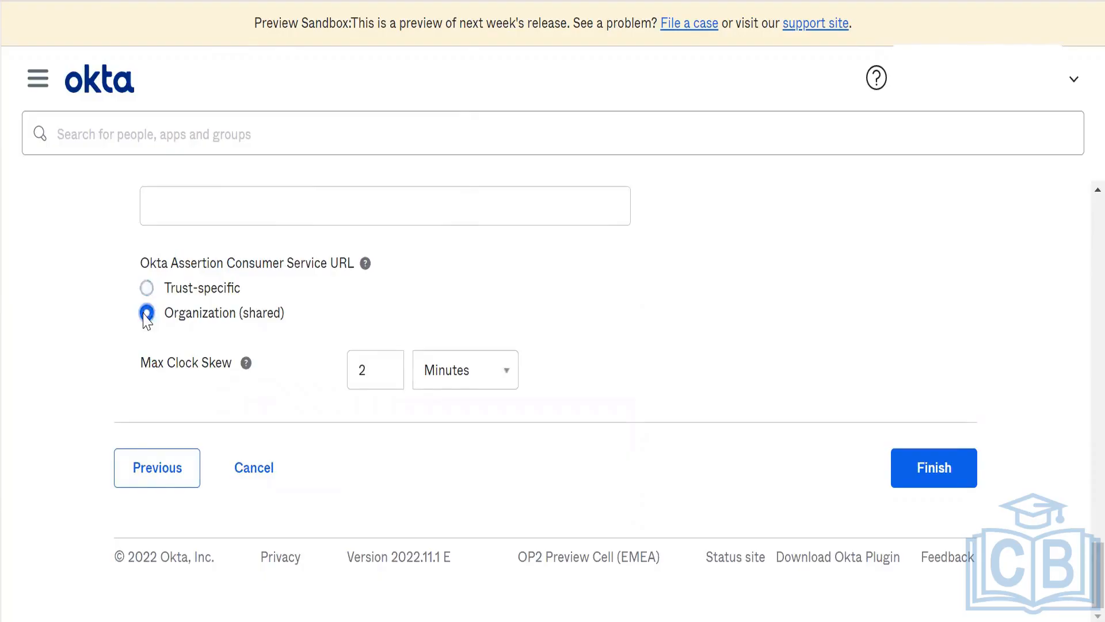
mouse_move(366, 265)
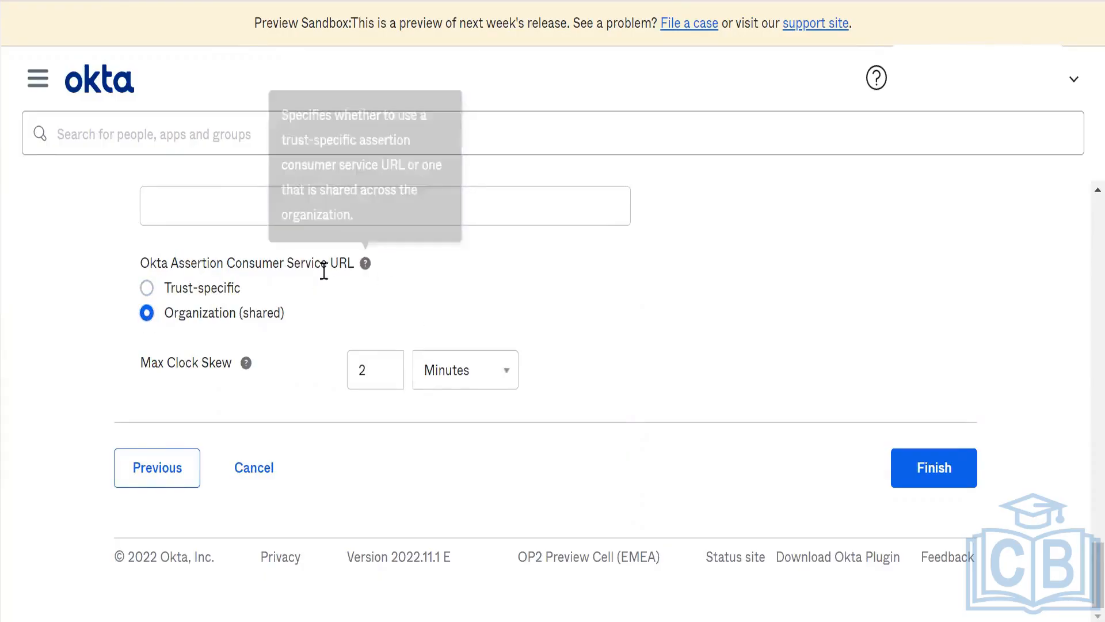
click(225, 287)
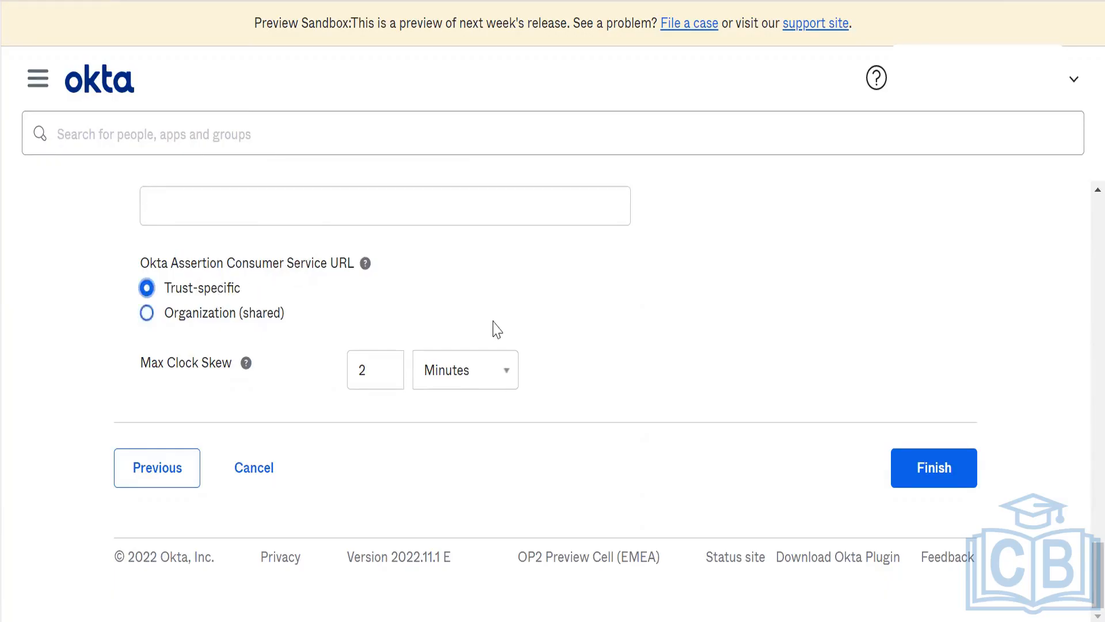
key(Down)
click(939, 484)
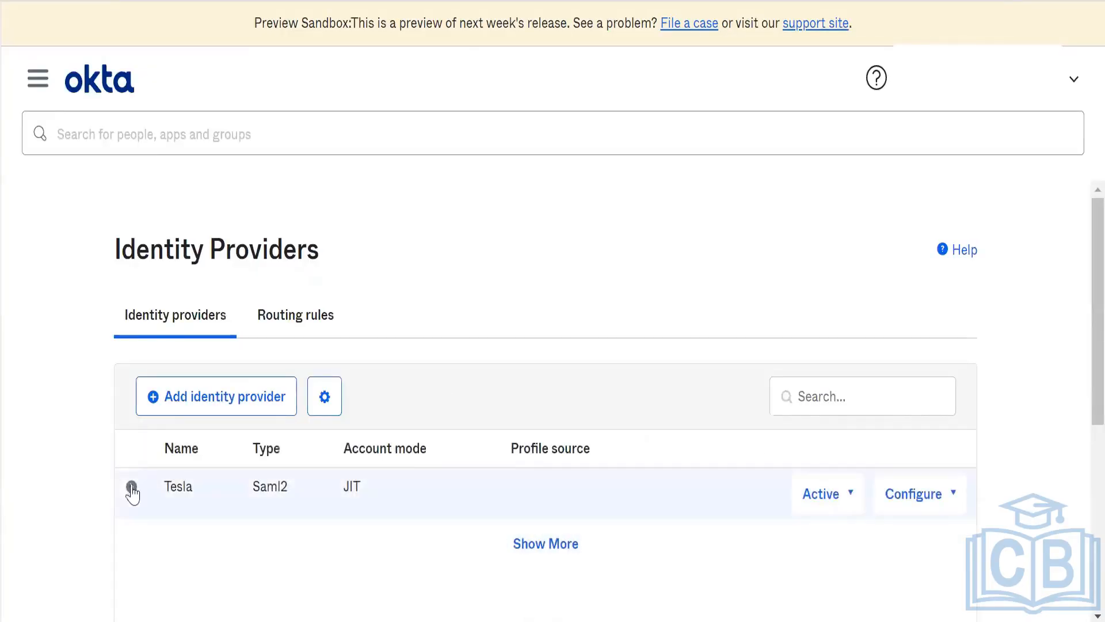
Step: Expand the Tesla identity provider's details and look up its Assertion Consumer Service URL and Audience URI
click(132, 488)
scroll(658, 249, down, 4)
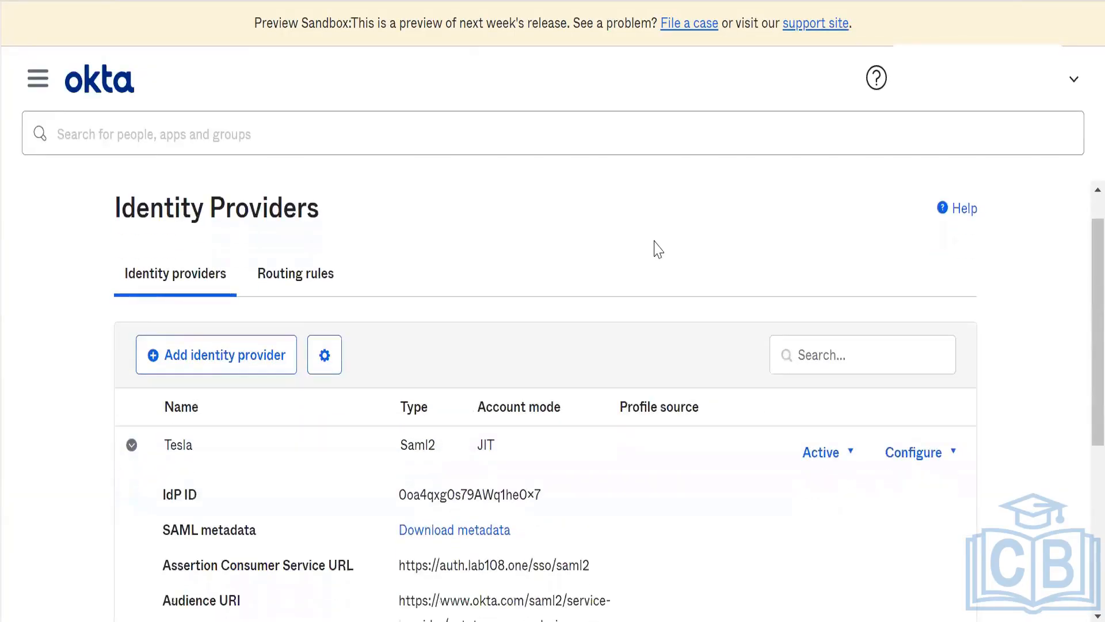
scroll(658, 249, up, 1)
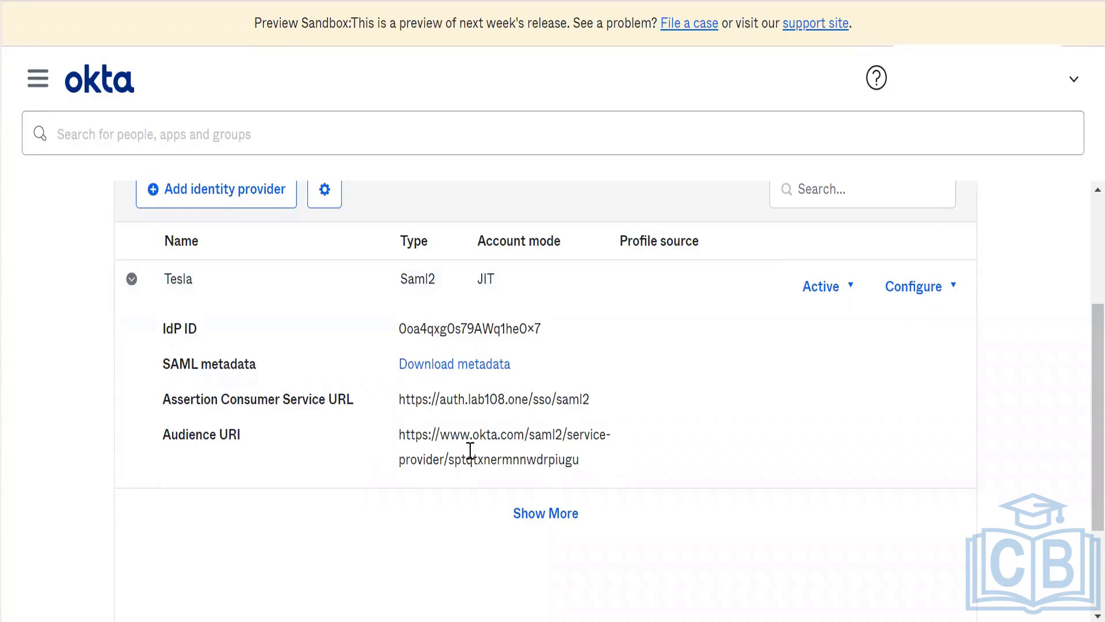
Step: Switch to the setup guide in Microsoft Edge and read step 8 on transferring the Assertion Consumer Service URL and Audience URI
key(alt+Tab)
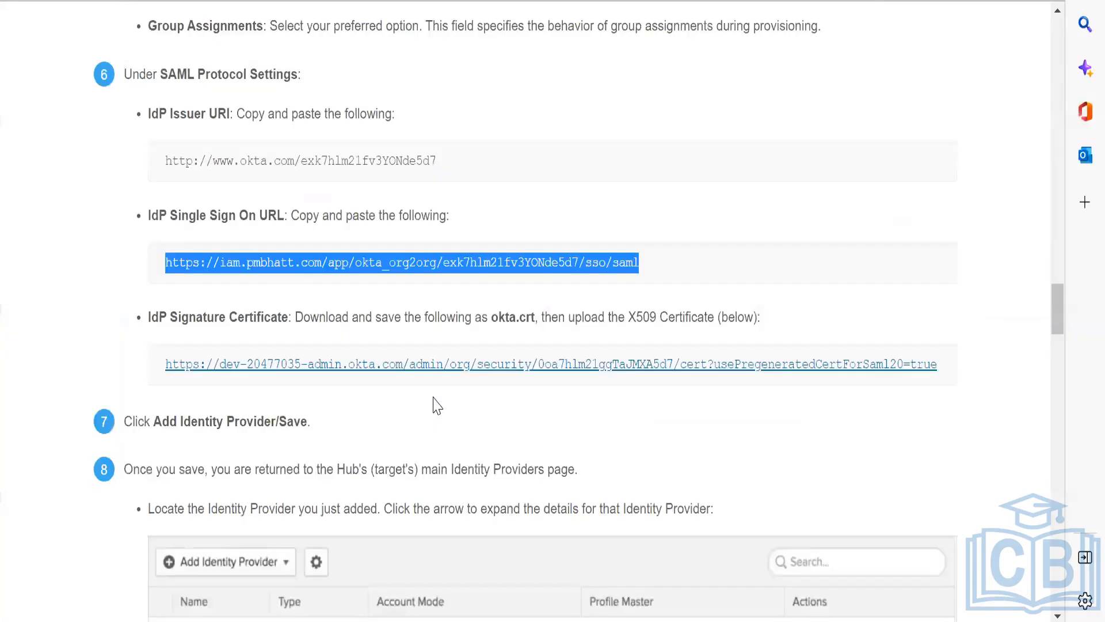
click(434, 403)
scroll(434, 403, down, 1)
scroll(434, 403, down, 10)
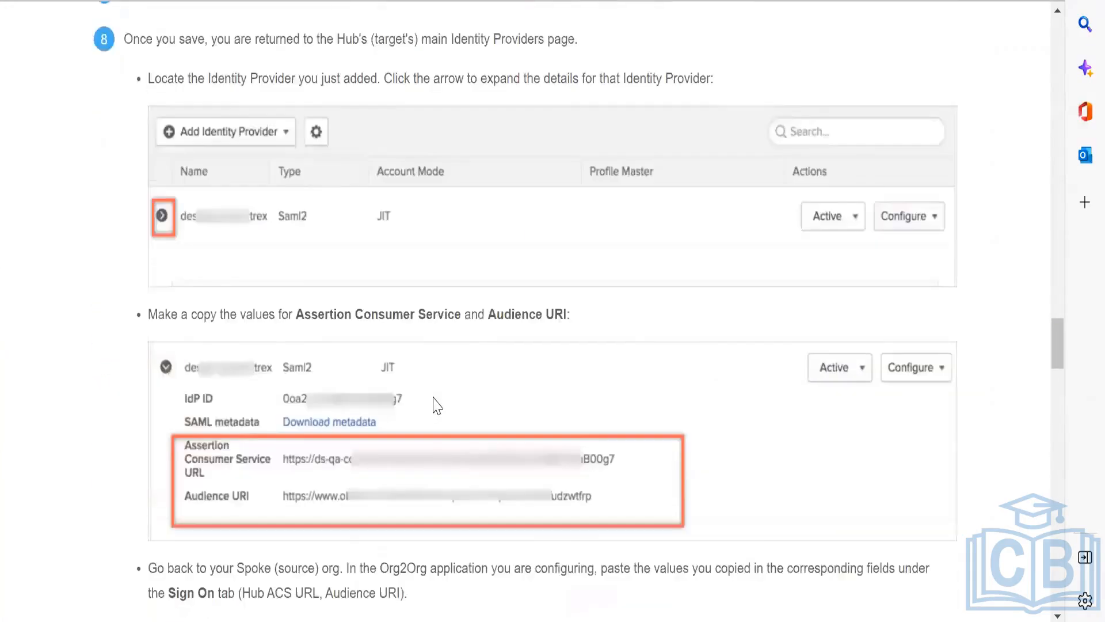
Step: Switch to the SpaceX app in the developer org and open its Sign On settings for editing at the Advanced Sign-on Settings
key(alt+Tab)
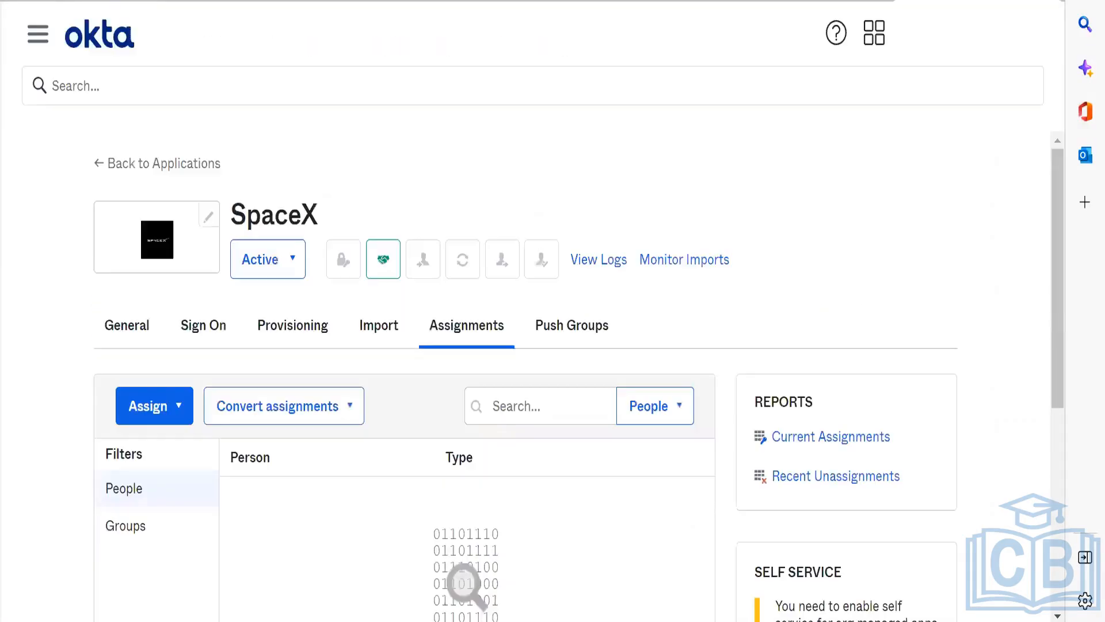
click(117, 317)
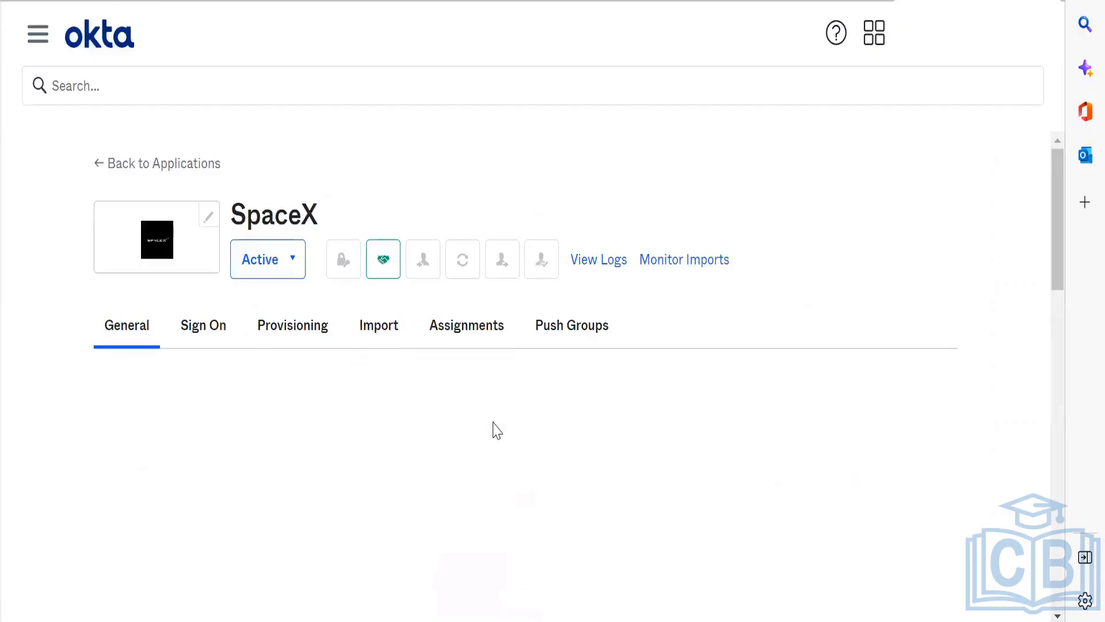
scroll(493, 426, down, 3)
scroll(492, 421, down, 2)
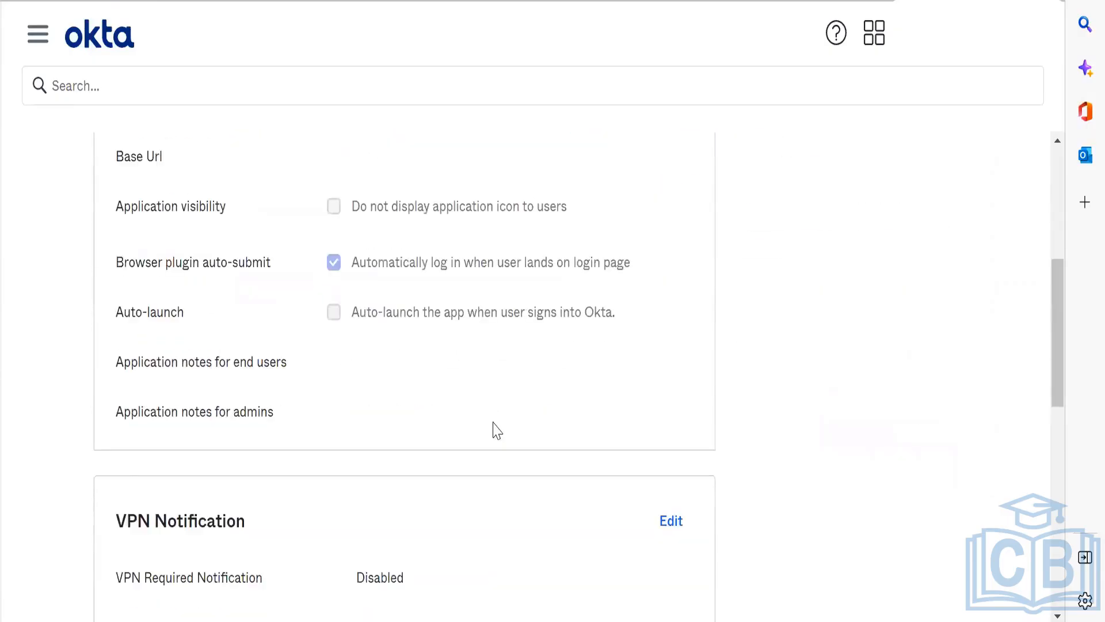
scroll(492, 423, down, 2)
scroll(492, 423, up, 8)
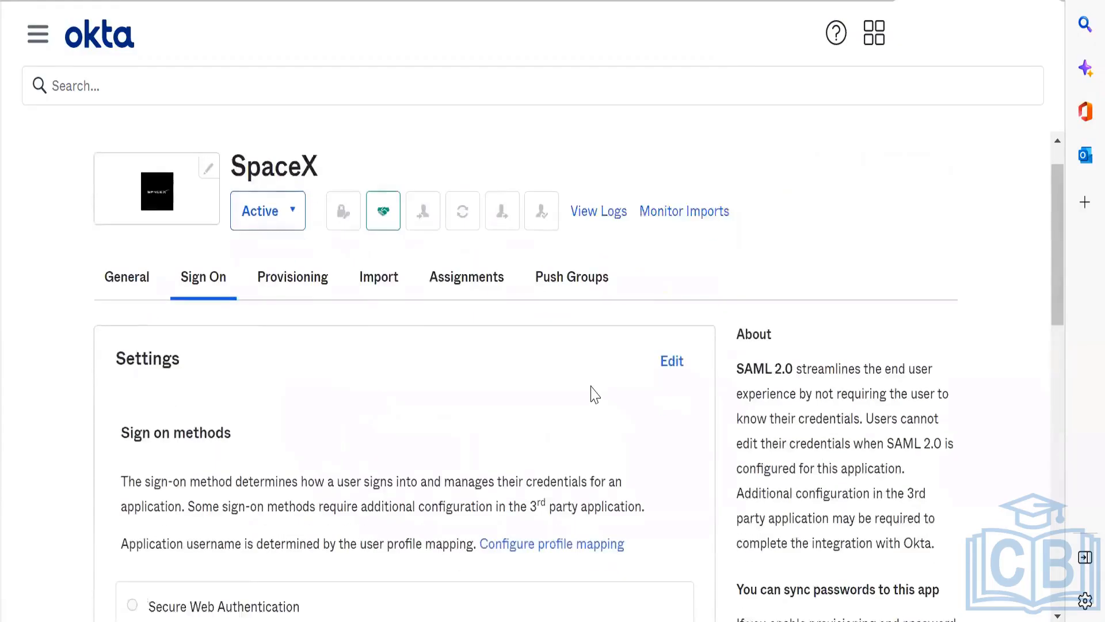
scroll(593, 393, down, 4)
scroll(595, 395, up, 2)
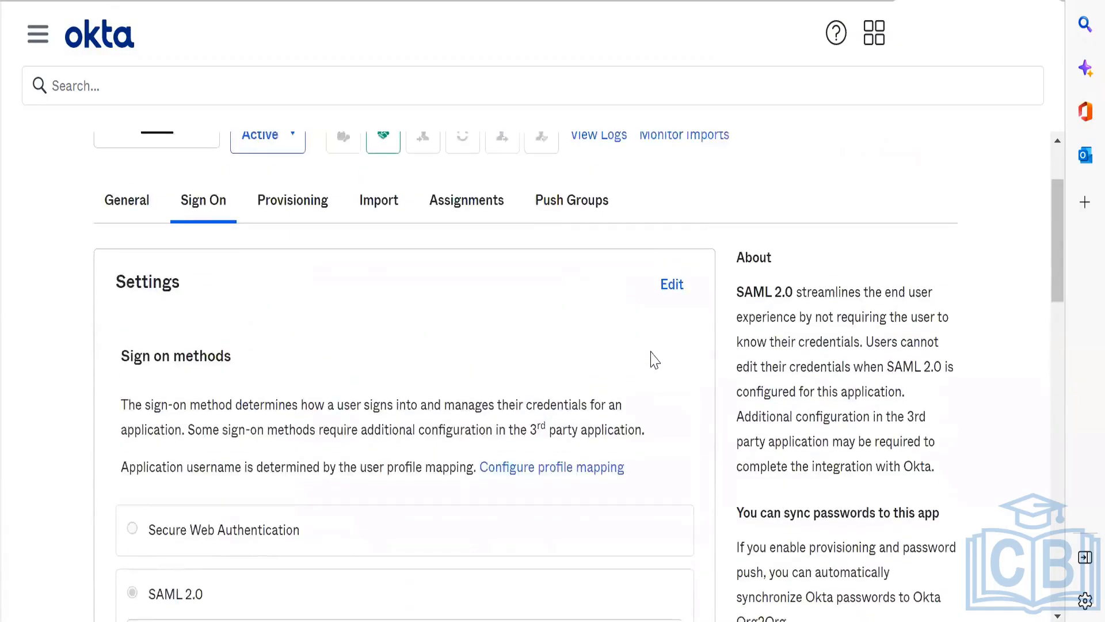
click(671, 283)
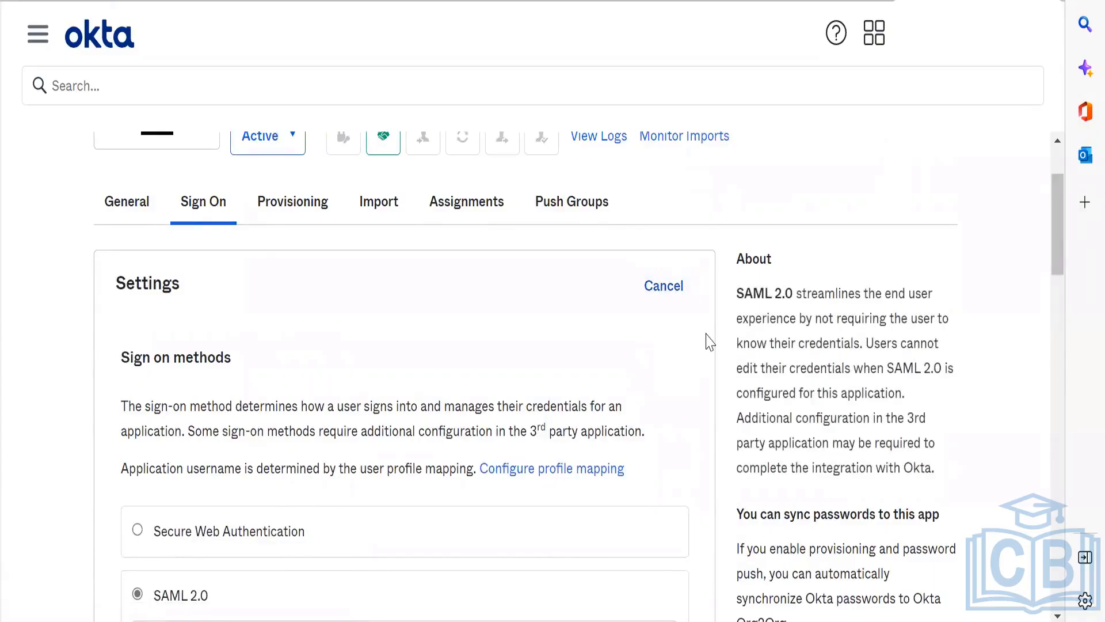
scroll(710, 342, down, 8)
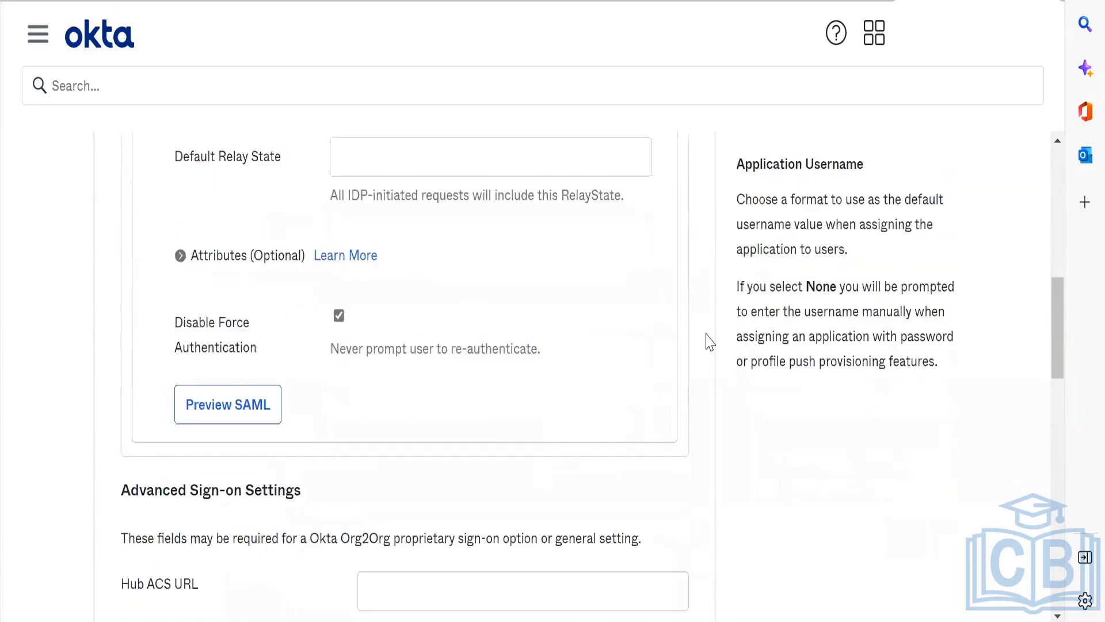
scroll(710, 342, down, 5)
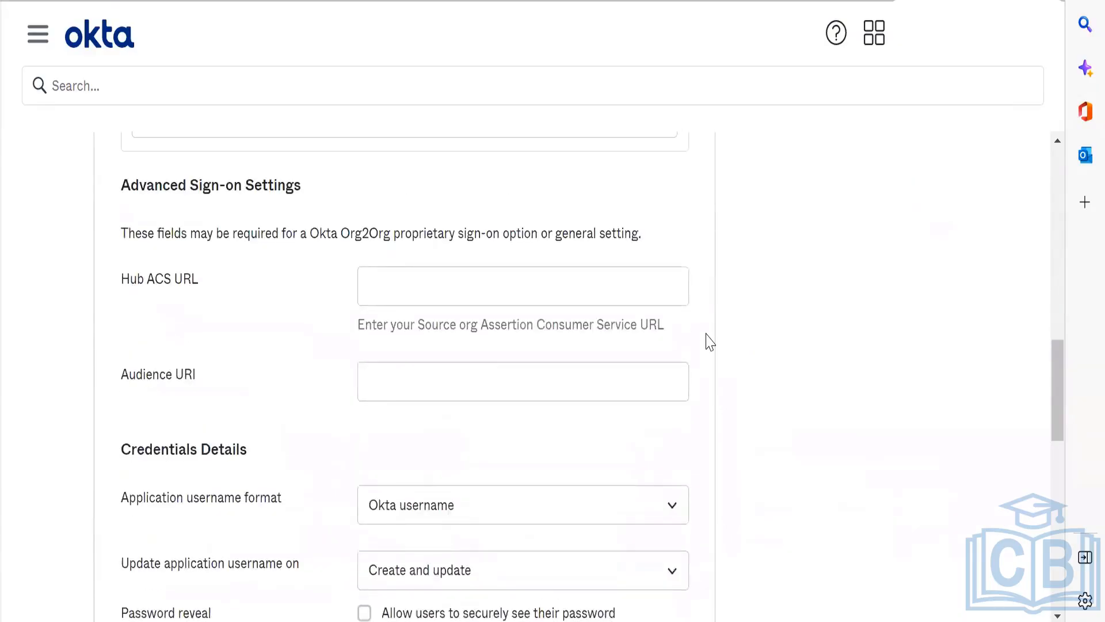
Step: Switch to the preview sandbox in Google Chrome and copy the Tesla identity provider's Assertion Consumer Service URL
click(434, 287)
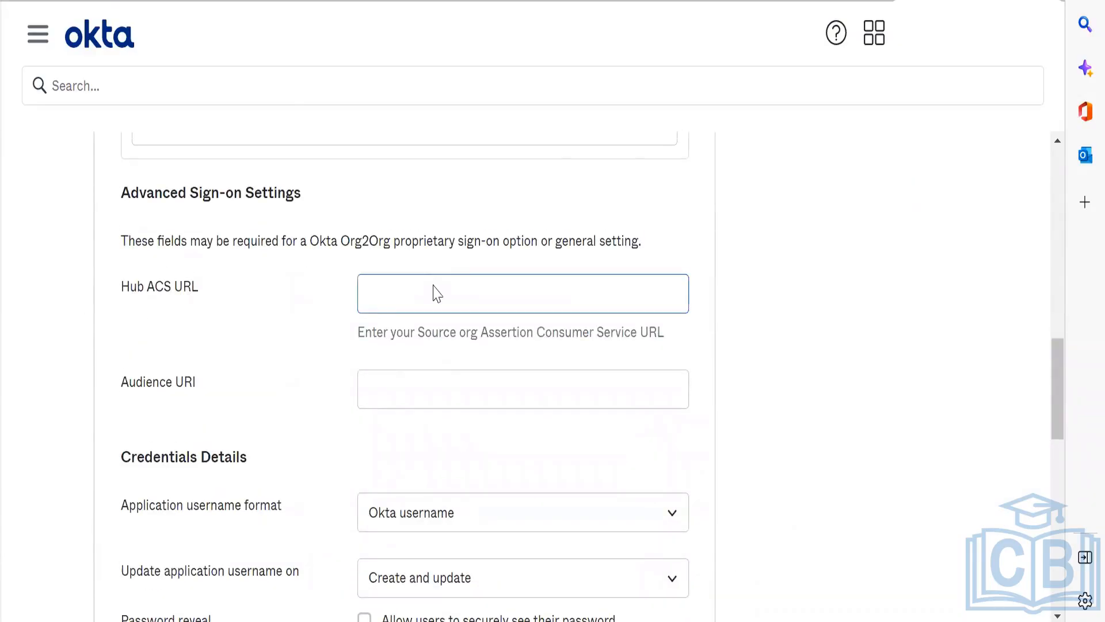
key(alt+Tab)
key(alt+Tab)
key(Tab)
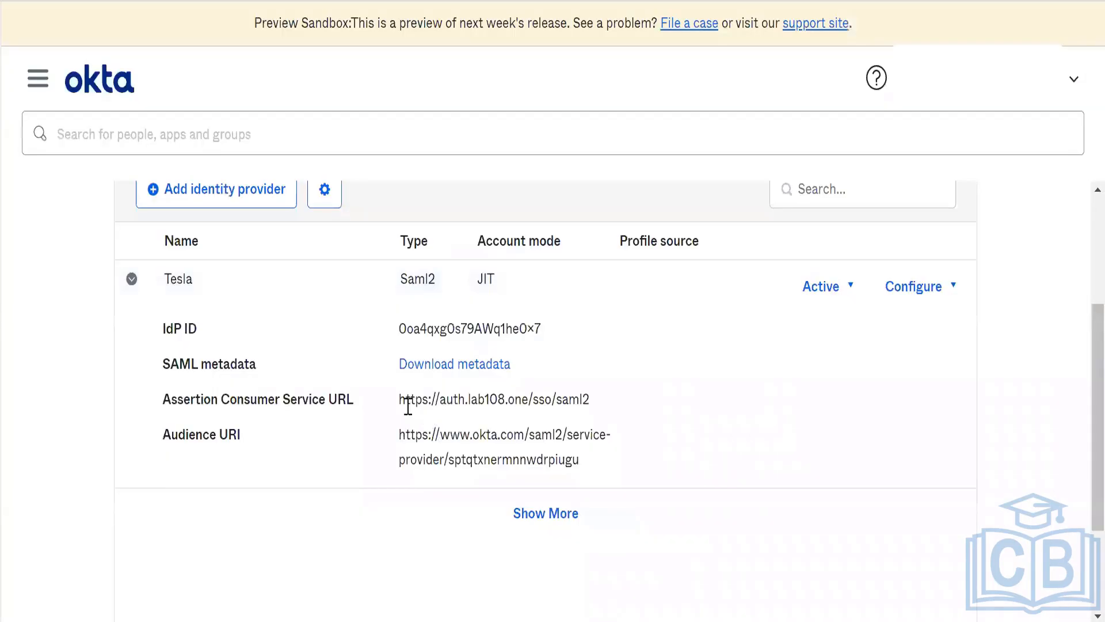
drag(389, 402, 722, 405)
key(ctrl+c)
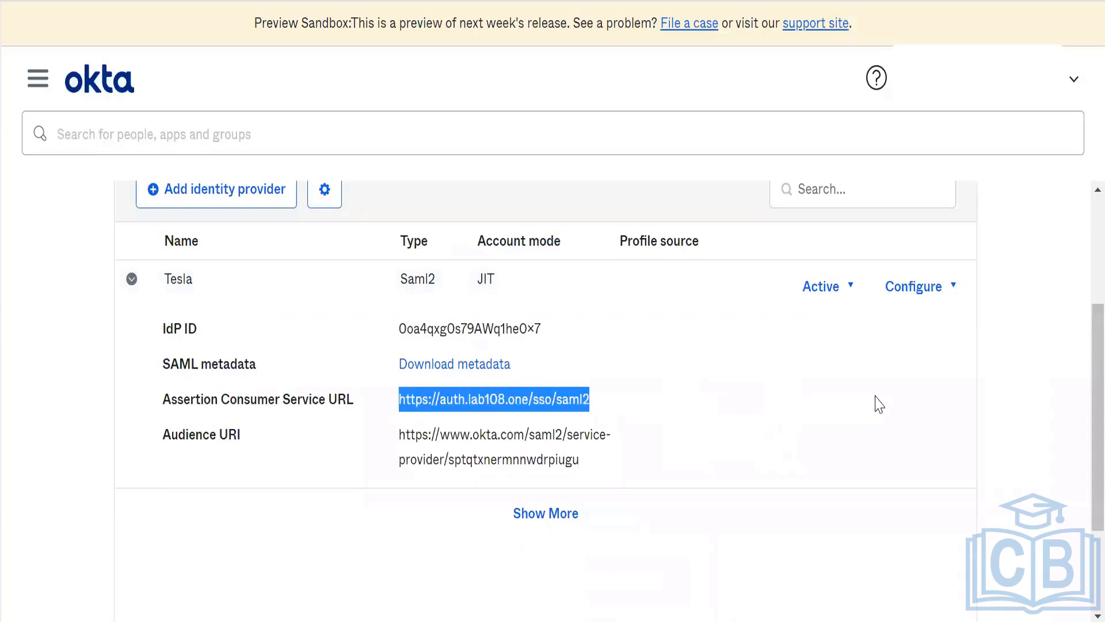
key(alt+Tab)
key(Tab)
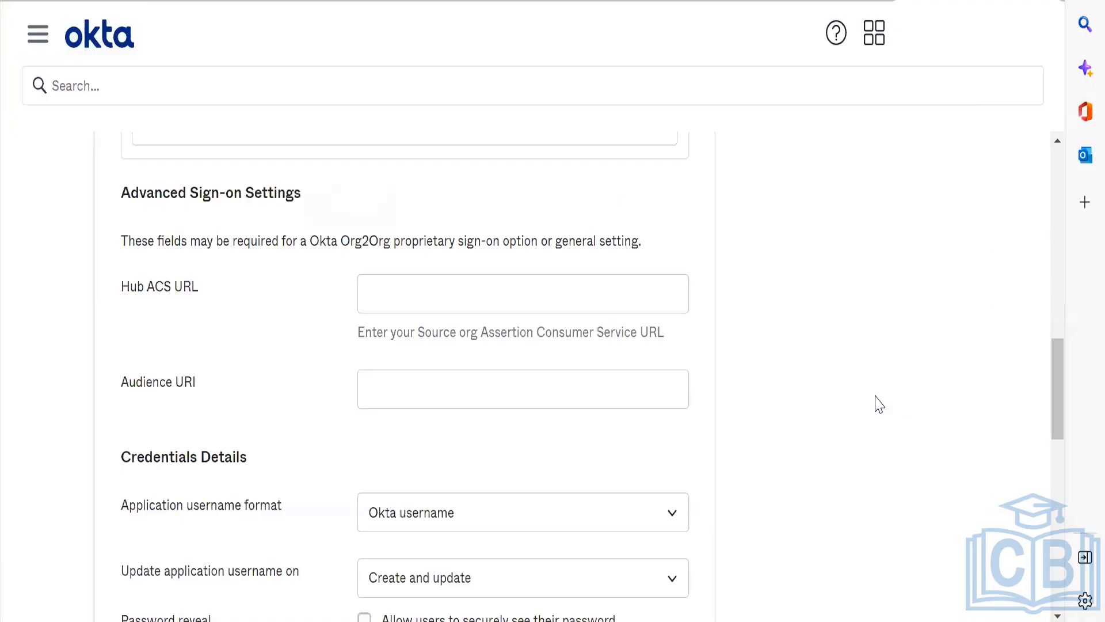
click(401, 310)
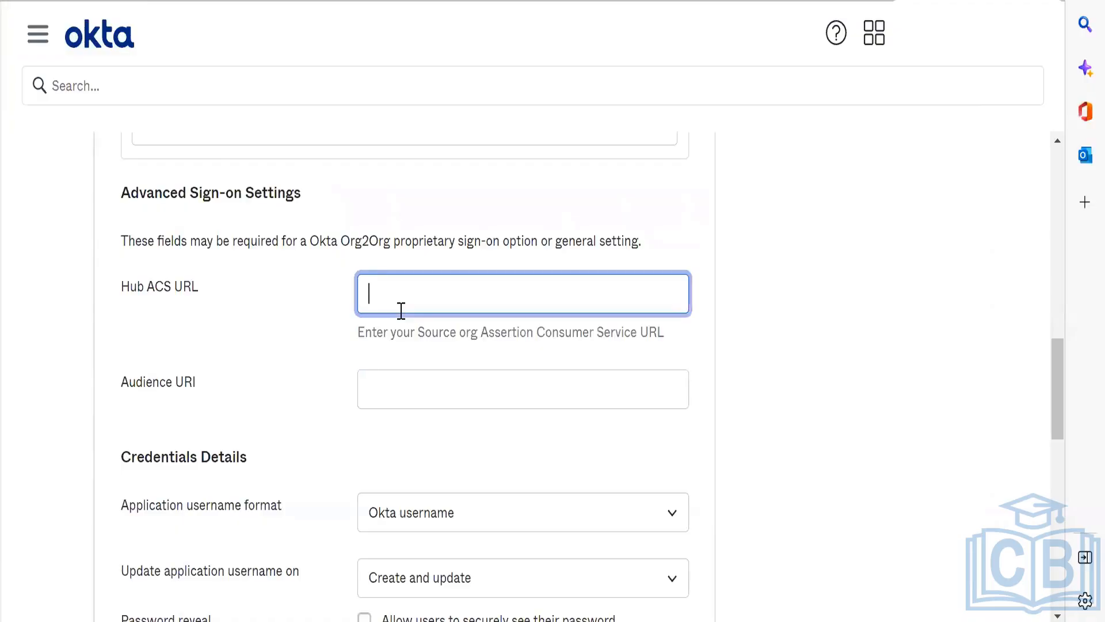
key(ctrl+v)
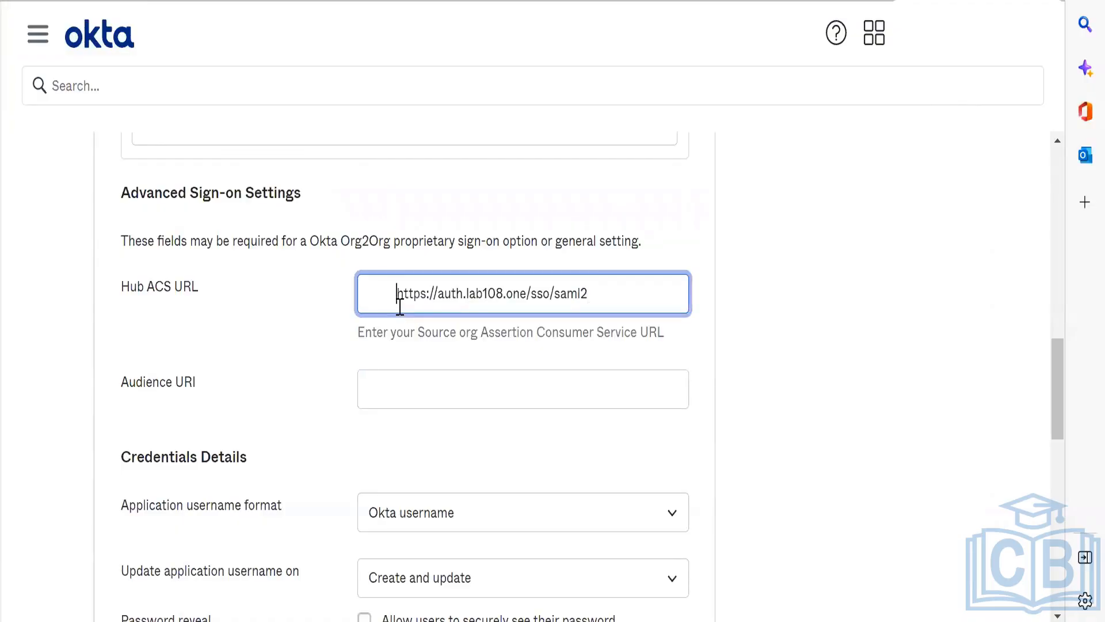
key(BackSpace)
key(BackSpace)
key(BackSpace)
key(BackSpace)
key(BackSpace)
key(BackSpace)
key(BackSpace)
key(BackSpace)
key(BackSpace)
key(Tab)
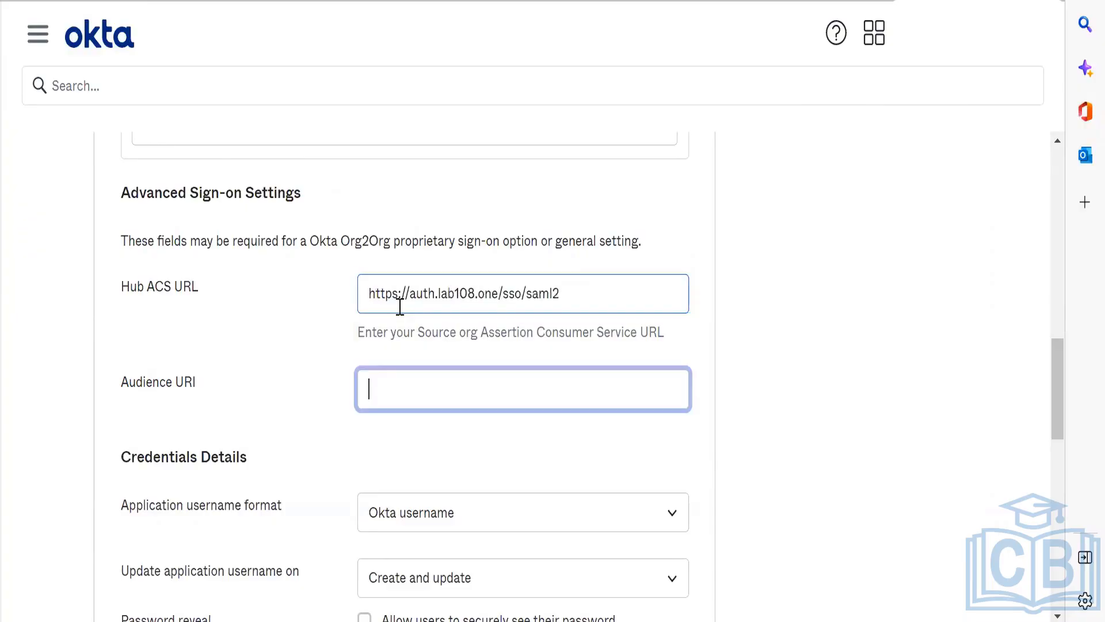
Step: Copy the Tesla identity provider's Audience URI from Google Chrome into the SpaceX app's Audience URI in Microsoft Edge, and save the sign-on settings
key(alt+Tab)
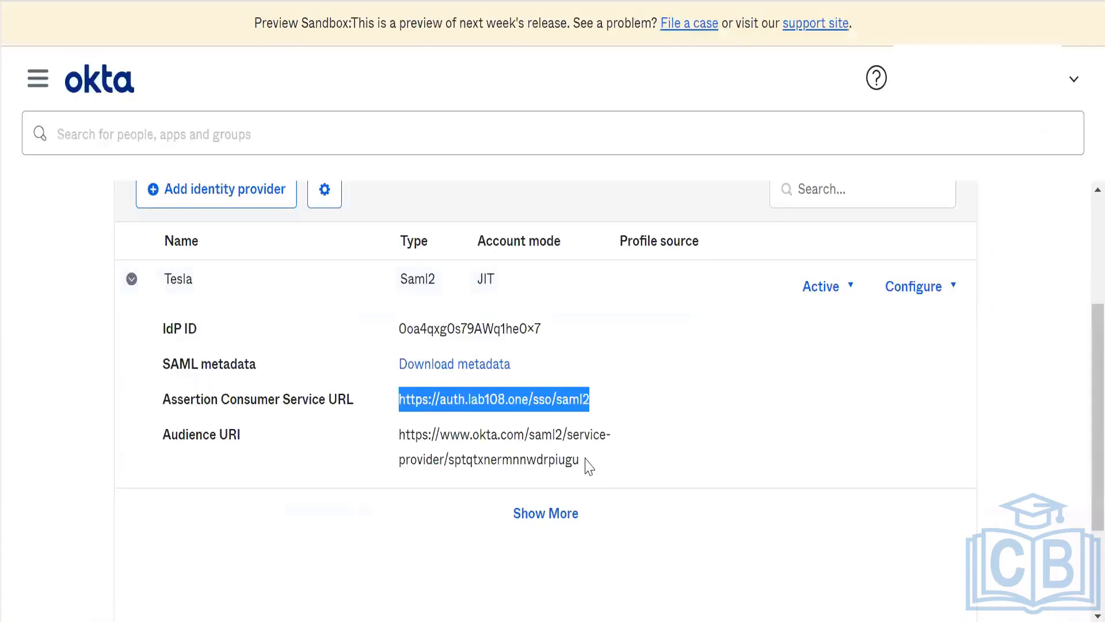
drag(585, 460, 391, 440)
key(ctrl+c)
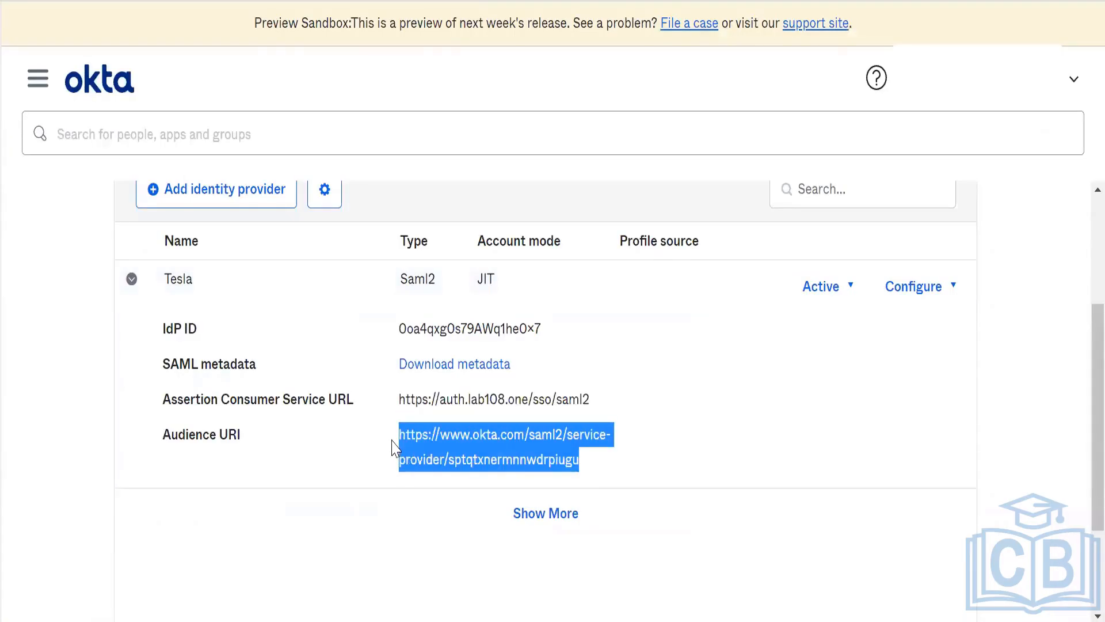
key(alt+Tab)
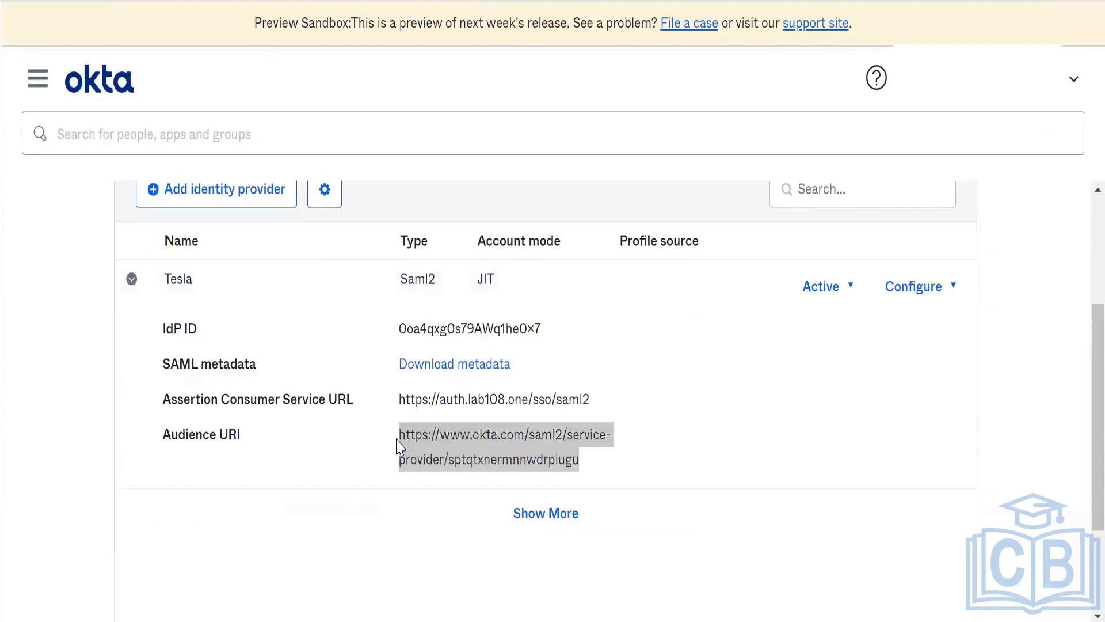
key(ctrl+v)
click(809, 446)
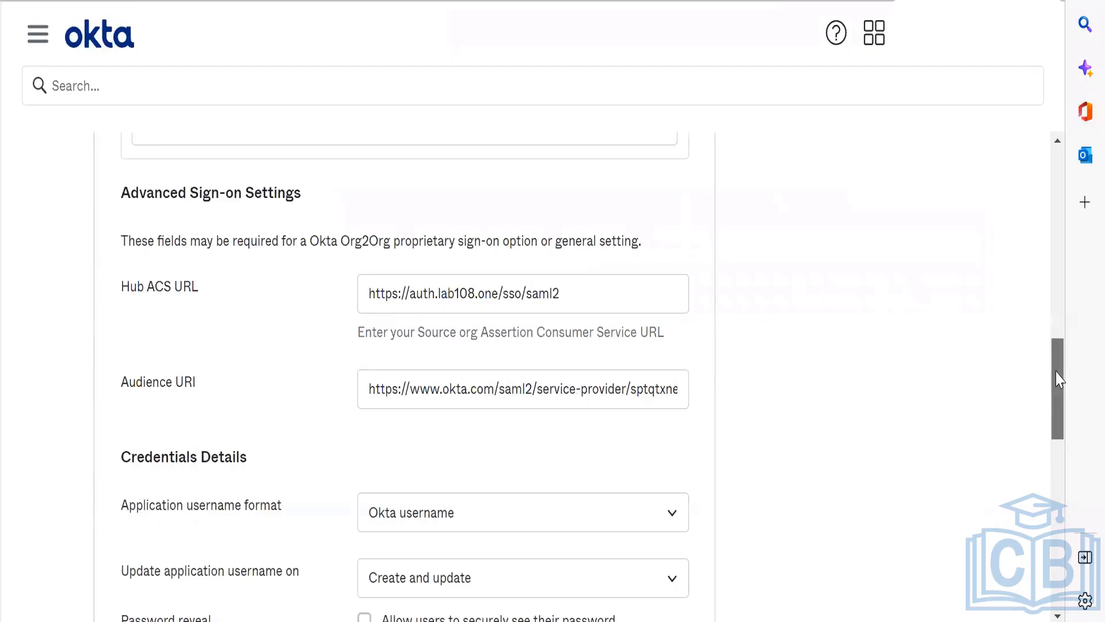
drag(1058, 382, 1062, 472)
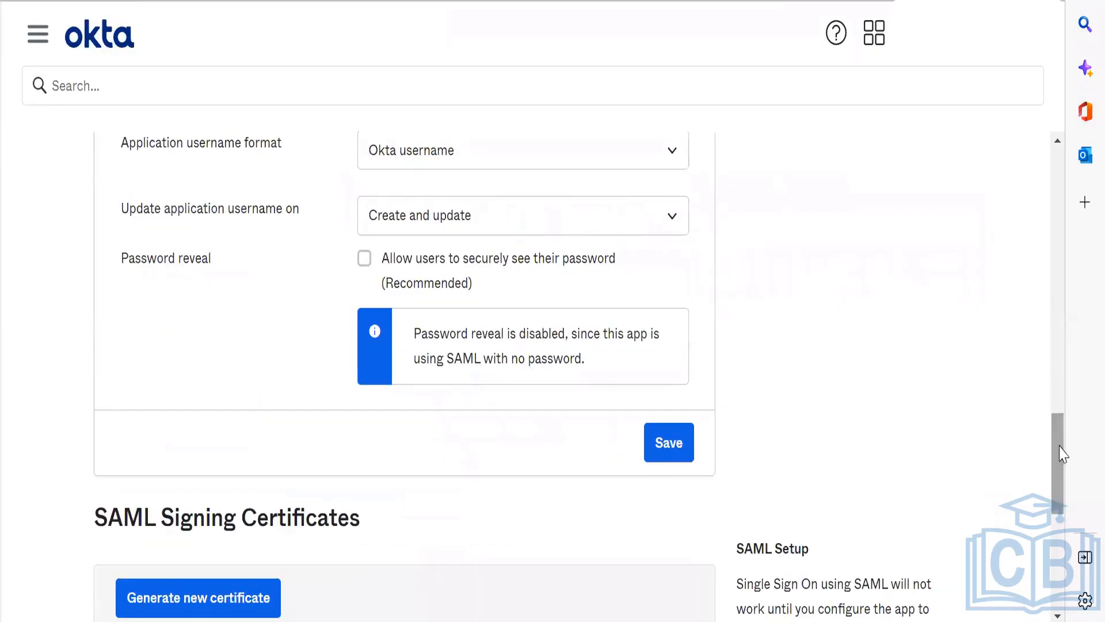
click(656, 442)
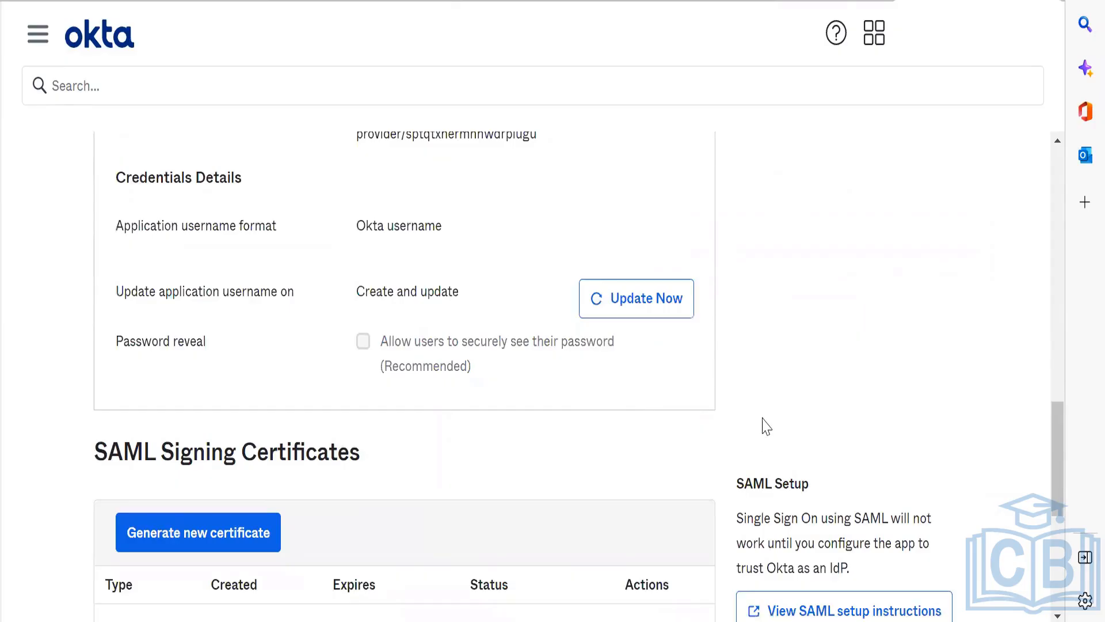
Step: Review the SpaceX app's saved sign-on settings, checking the Hub ACS URL, Audience URI and Credentials Details
scroll(765, 427, up, 15)
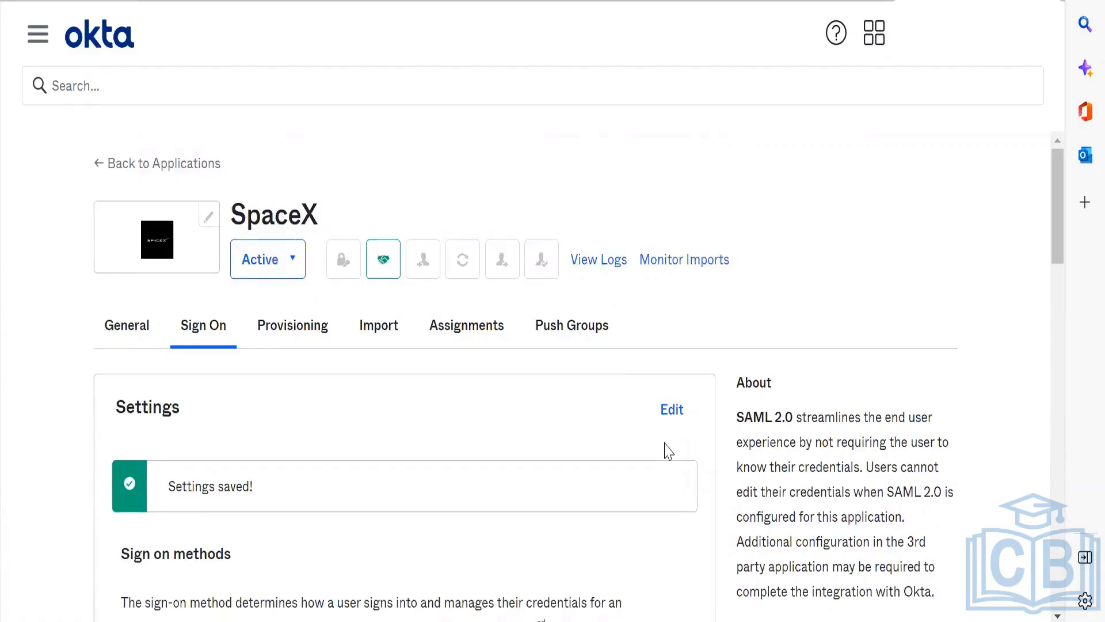
scroll(668, 450, down, 15)
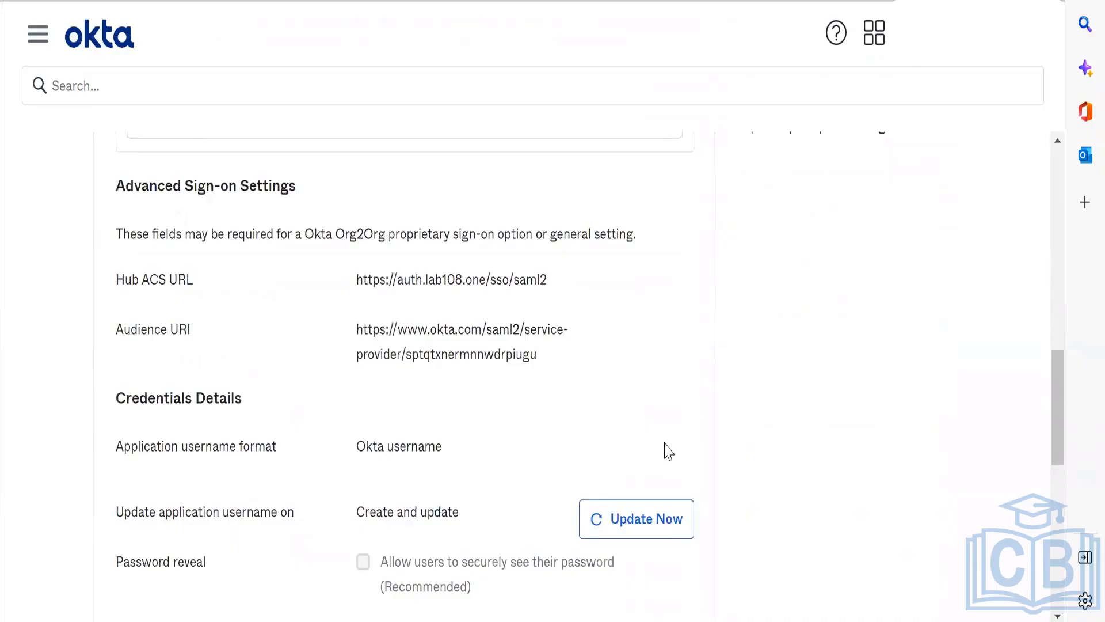
scroll(668, 451, up, 1)
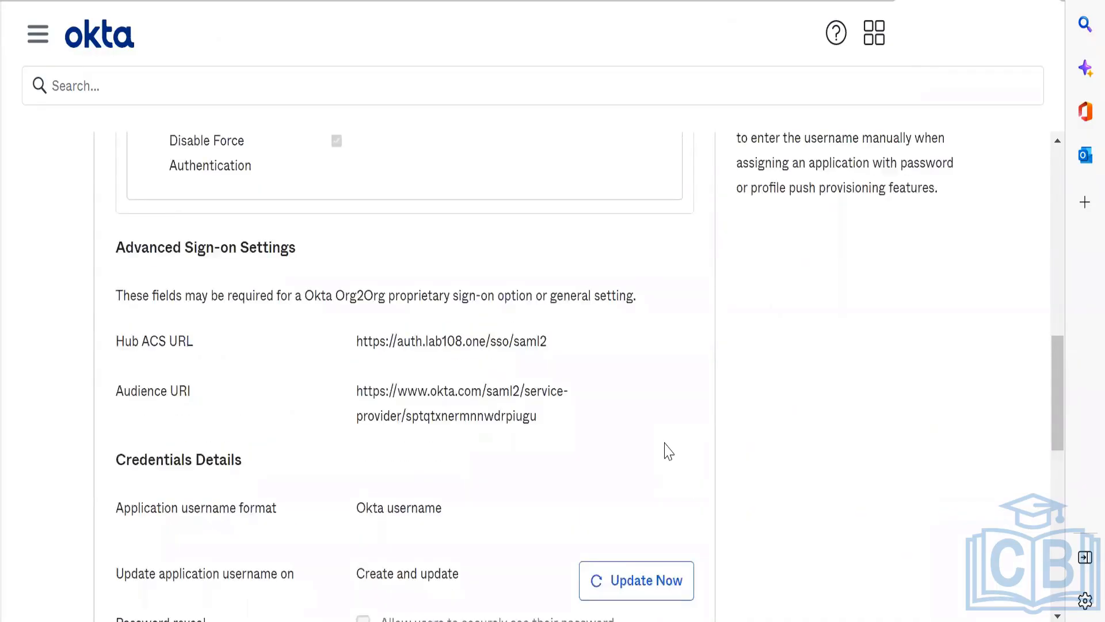
scroll(668, 451, down, 2)
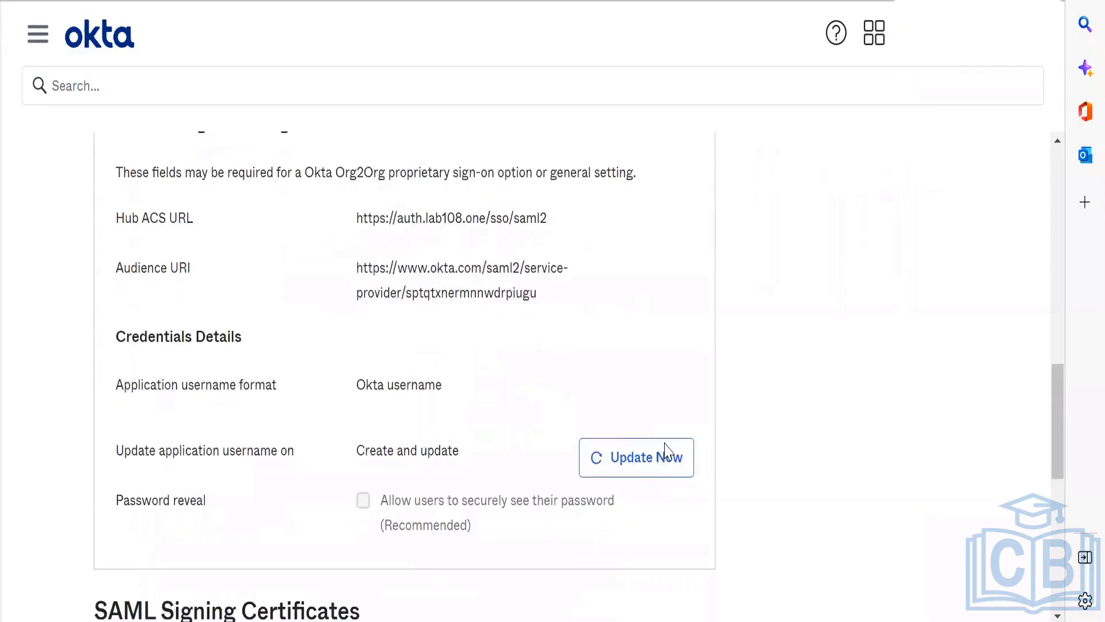
scroll(571, 378, up, 2)
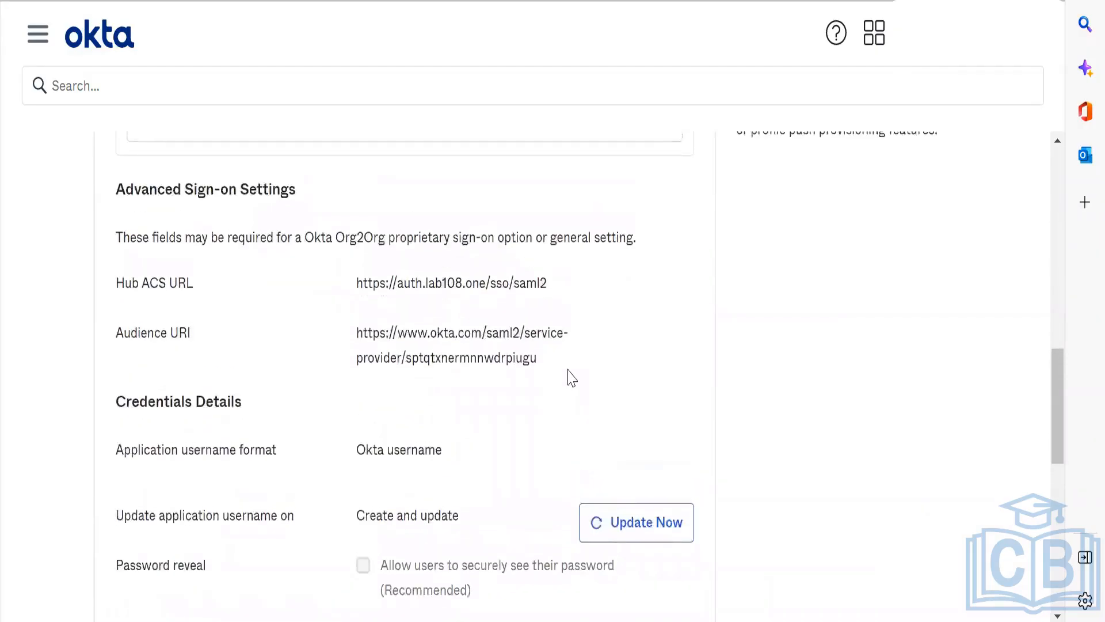
Step: View the actions available for the SHA-1 certificate under SAML Signing Certificates, without choosing one
scroll(572, 378, down, 7)
scroll(572, 378, down, 4)
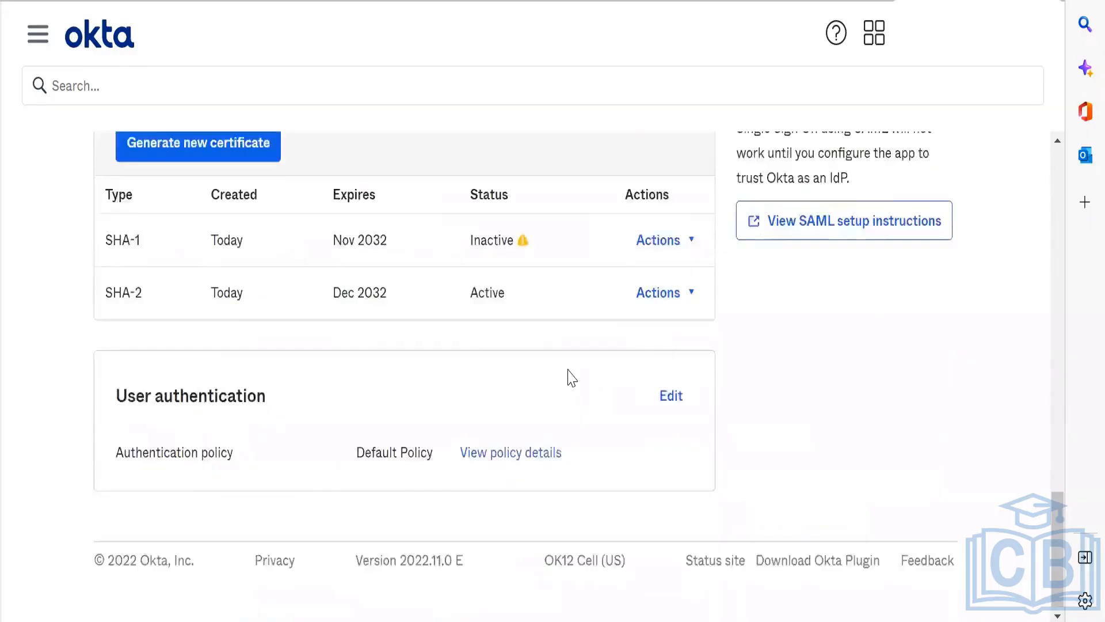
scroll(572, 378, up, 1)
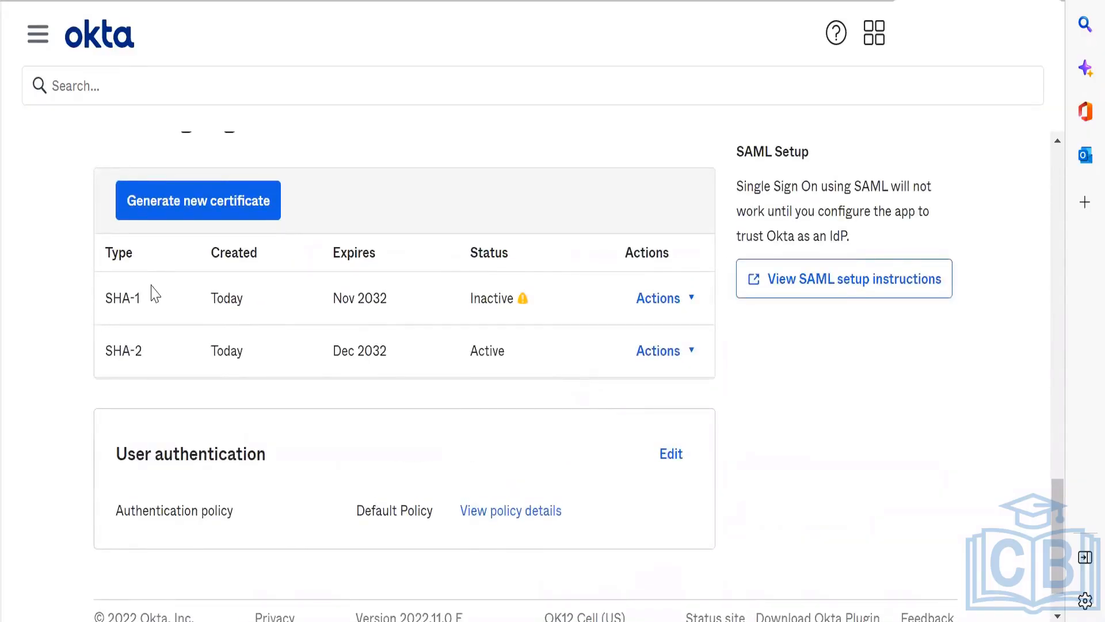
click(667, 294)
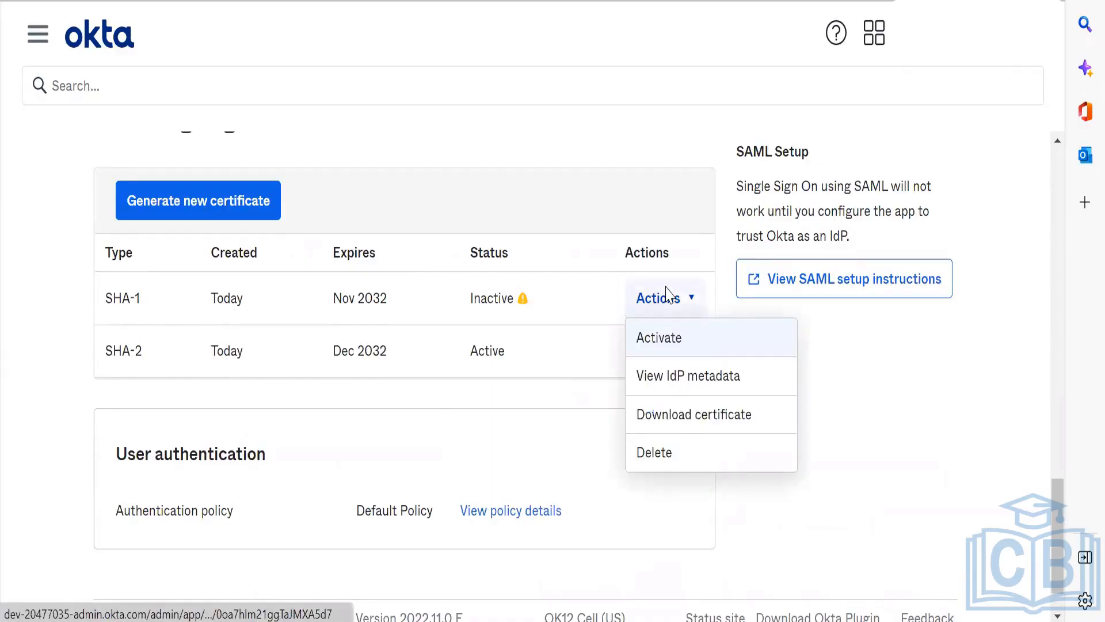
click(665, 294)
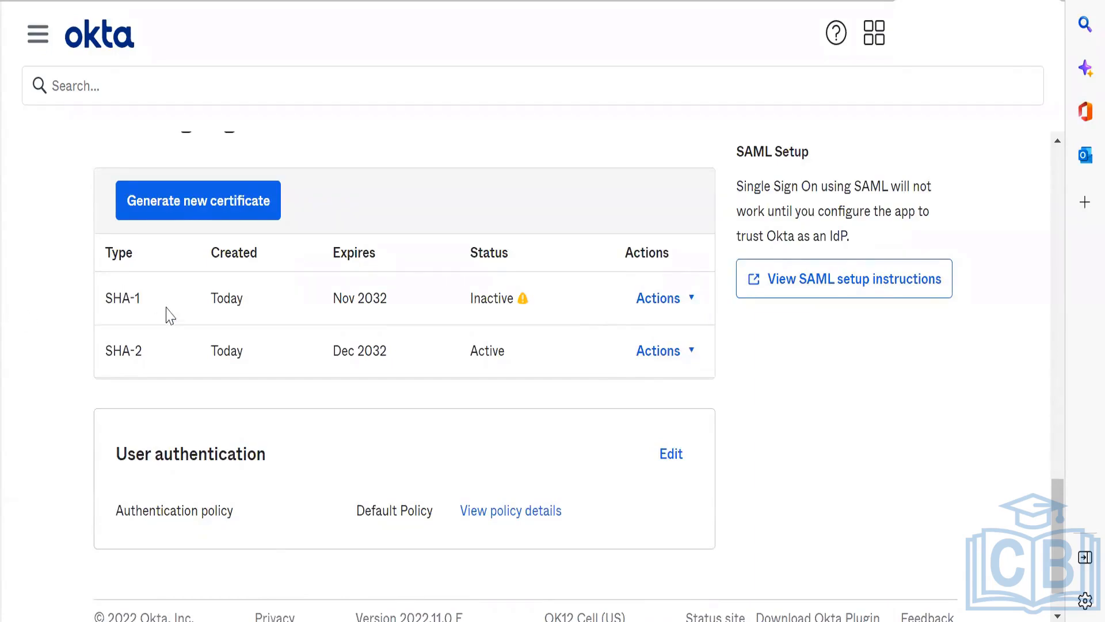
Step: Examine the SHA-1 entry's type, expiry and status in the SAML Signing Certificates list
drag(105, 297, 140, 301)
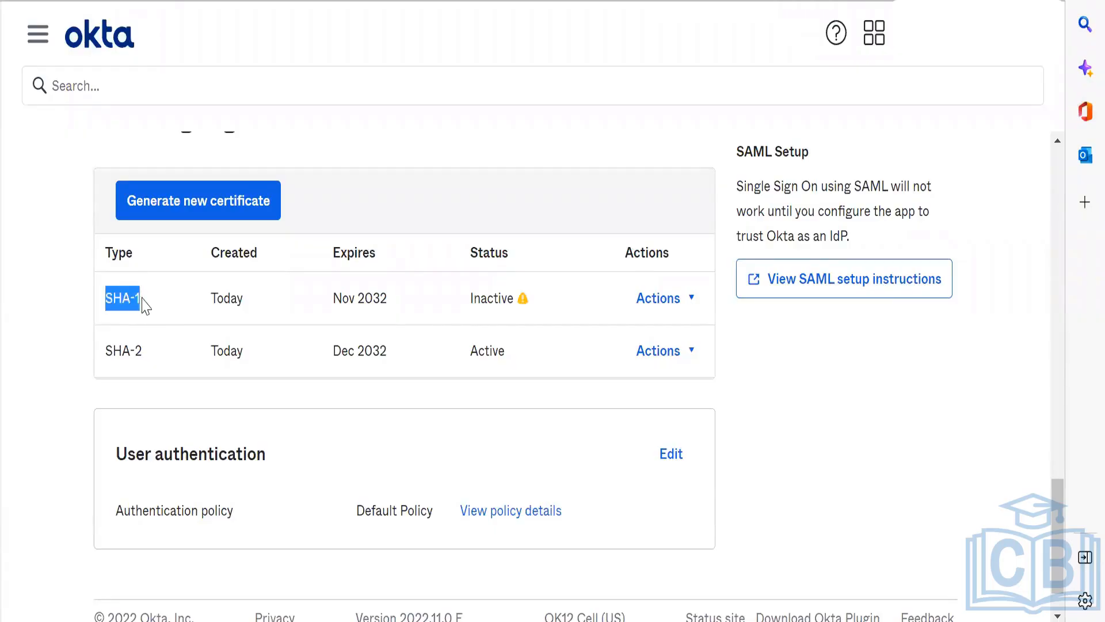
click(307, 323)
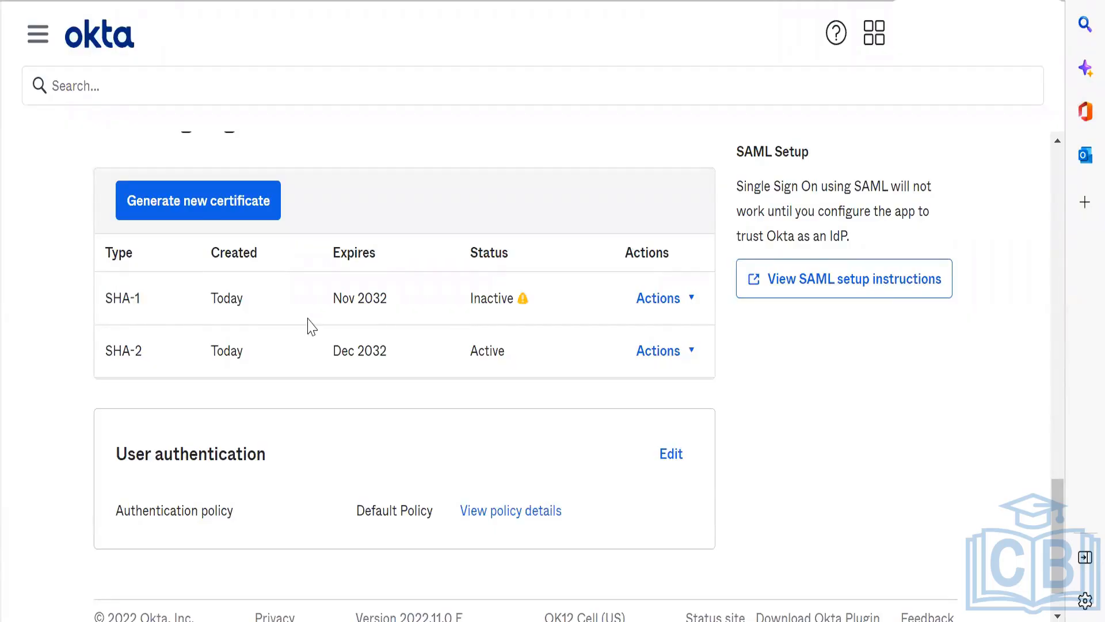
drag(155, 298, 116, 297)
triple_click(119, 298)
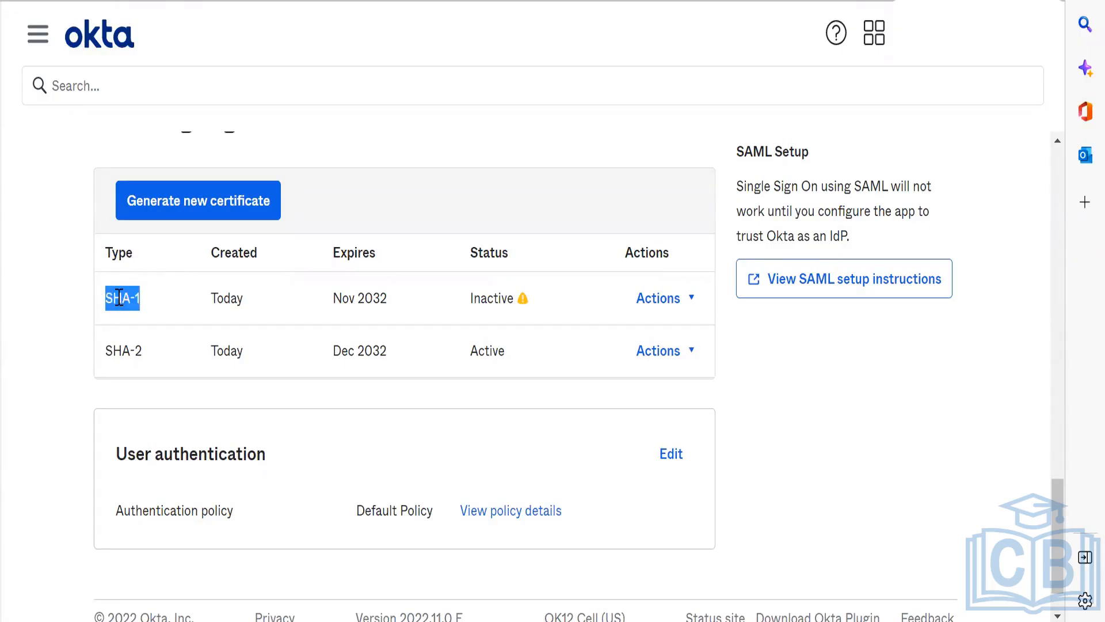
click(171, 315)
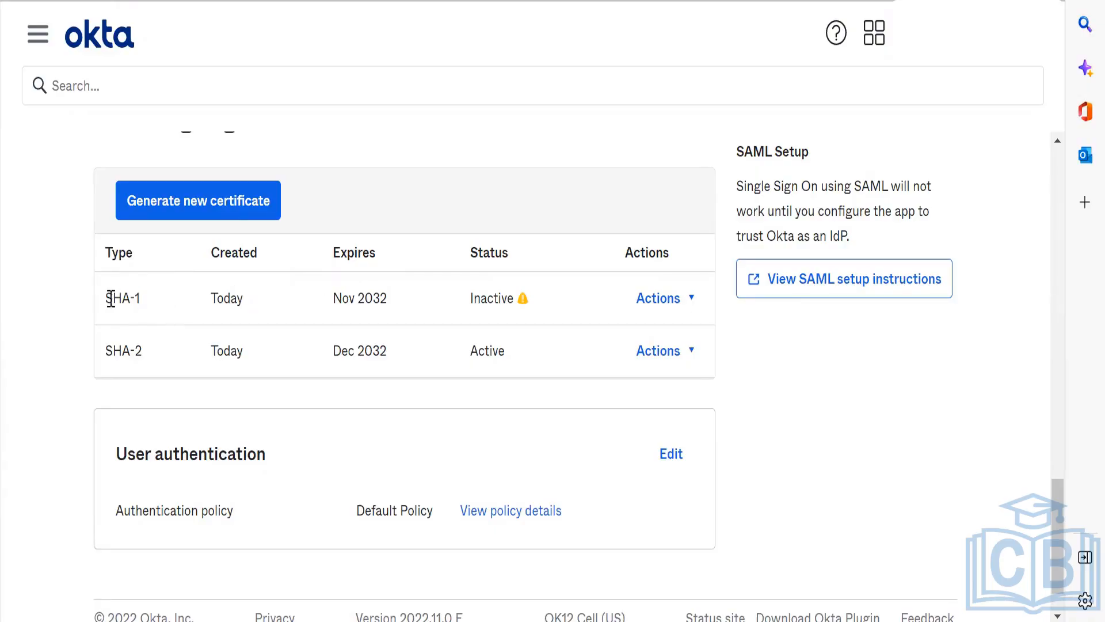
drag(107, 298, 153, 311)
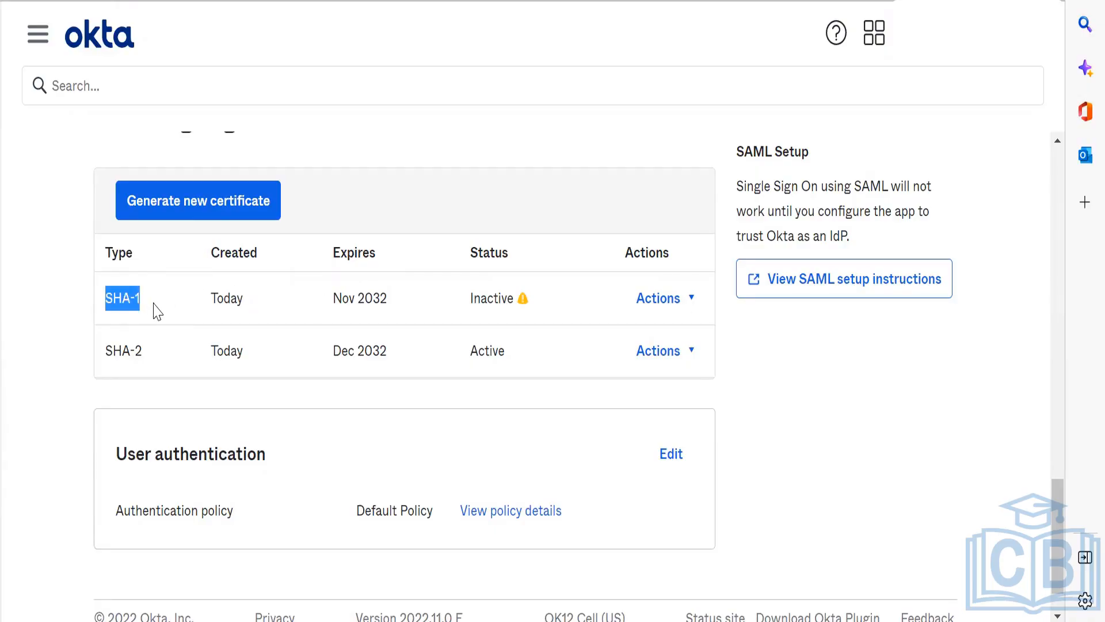
click(154, 310)
scroll(153, 311, up, 7)
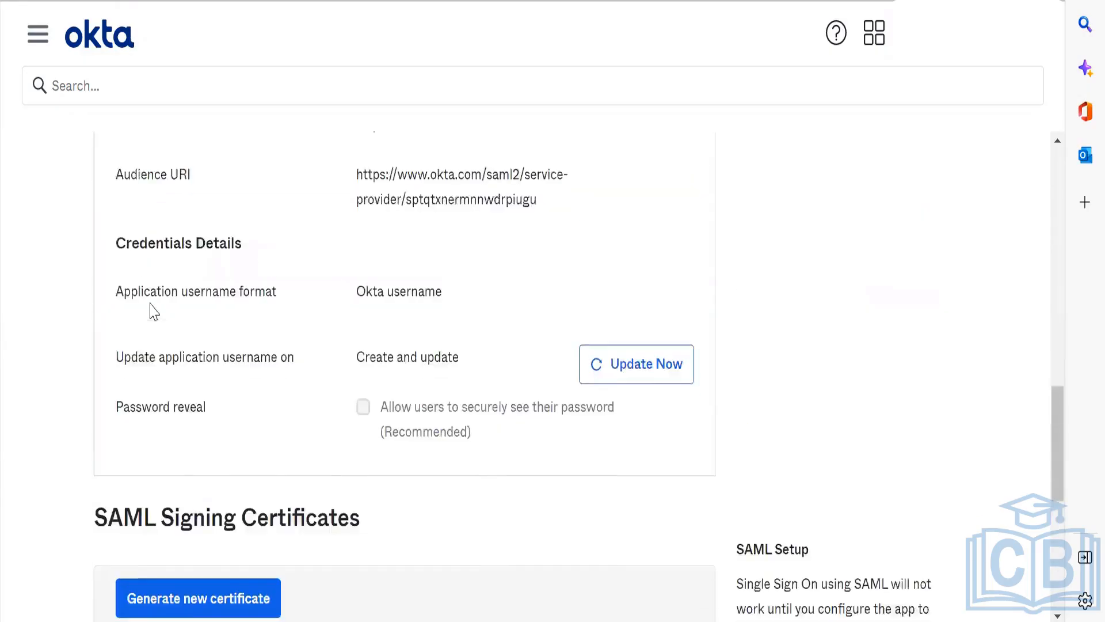
scroll(153, 311, down, 7)
drag(153, 311, 103, 301)
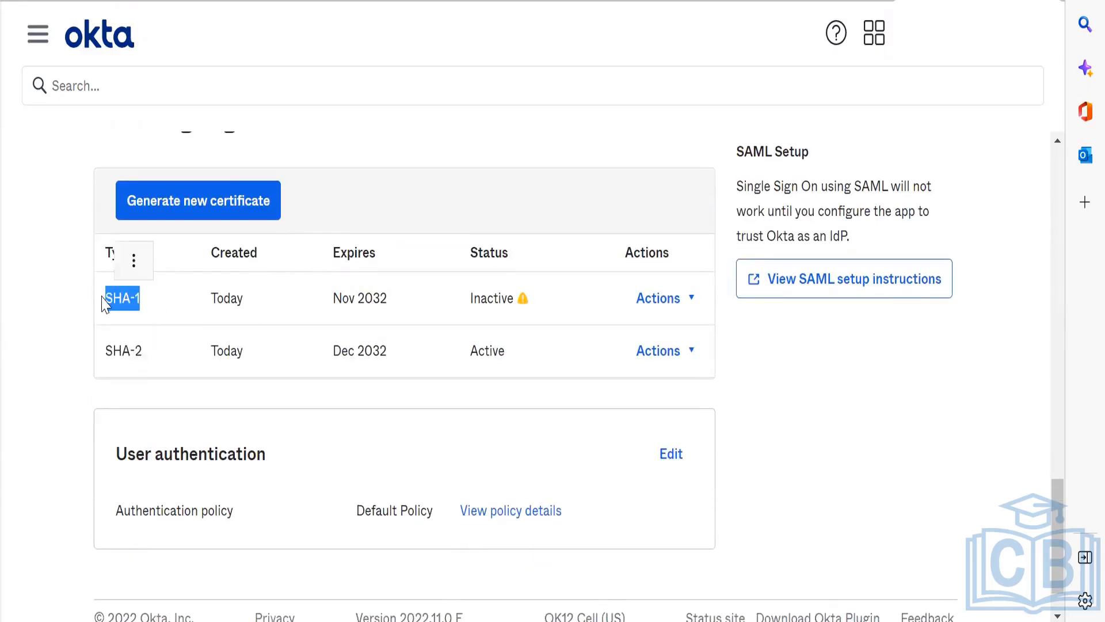
click(195, 313)
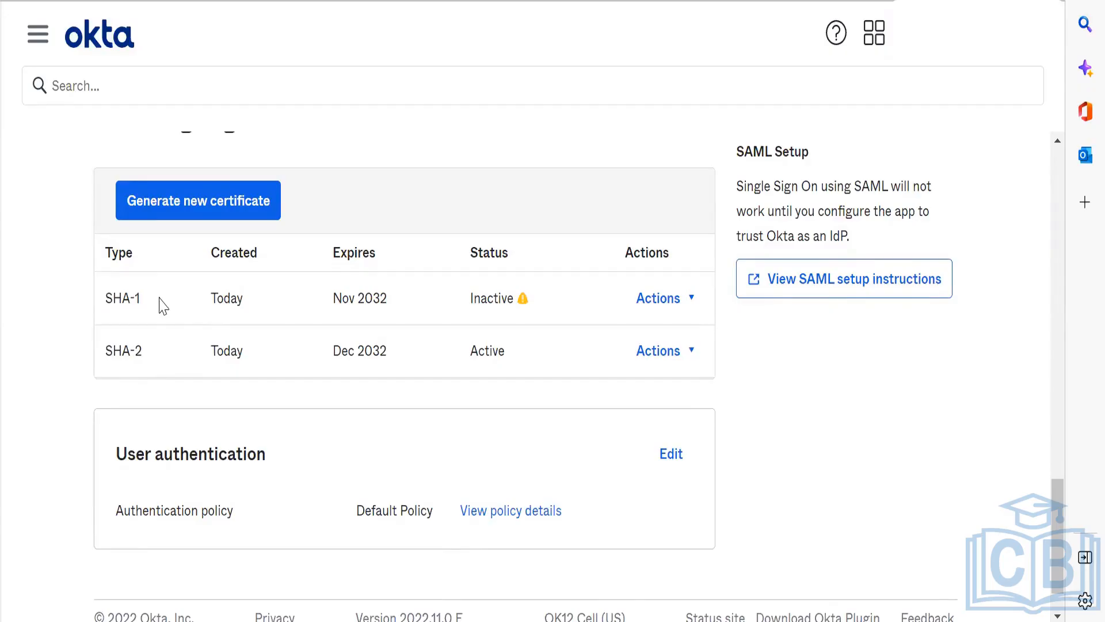
drag(161, 303, 104, 296)
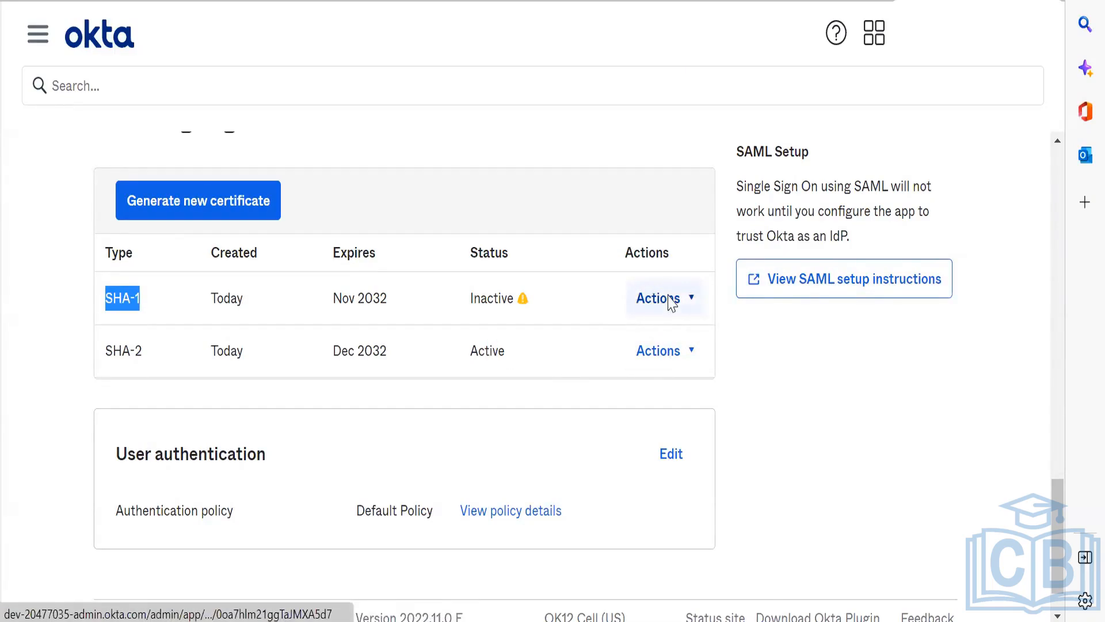
click(472, 347)
Step: Compare the types and statuses of the SHA-1 and SHA-2 signing certificates, including the SHA-1 status warning
scroll(472, 347, up, 1)
scroll(472, 345, down, 2)
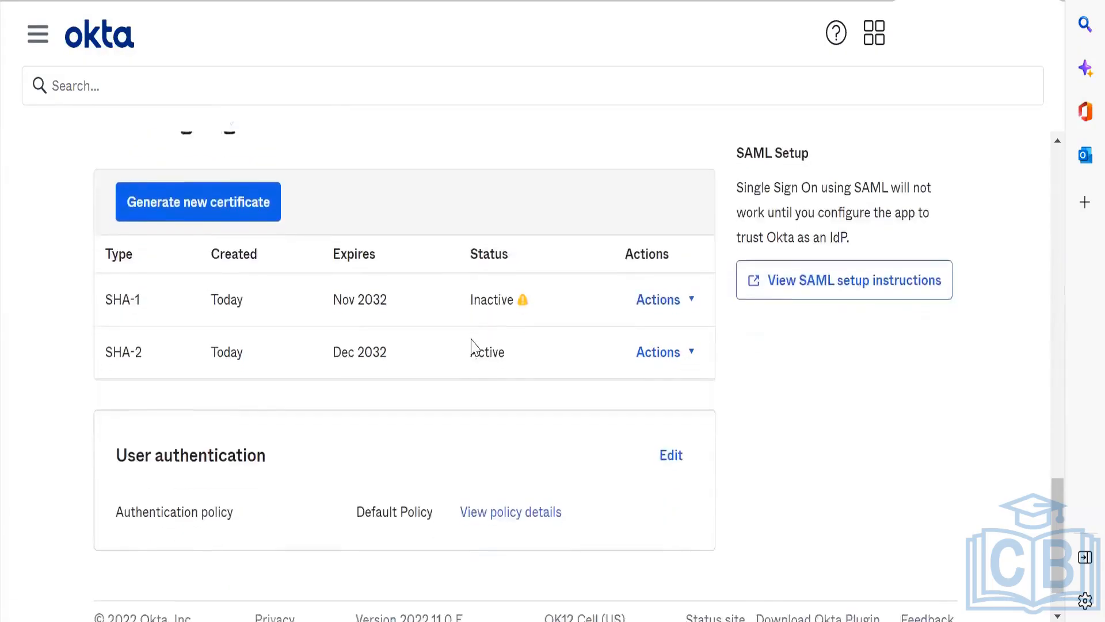
scroll(473, 345, up, 7)
scroll(474, 347, down, 6)
scroll(474, 347, up, 2)
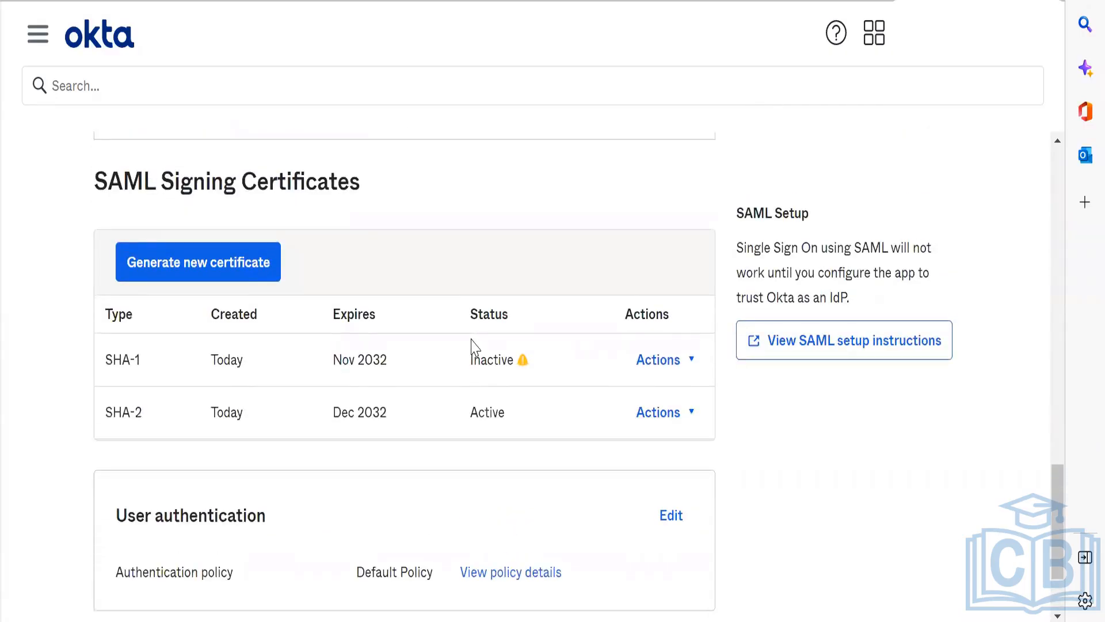
mouse_move(523, 362)
double_click(151, 370)
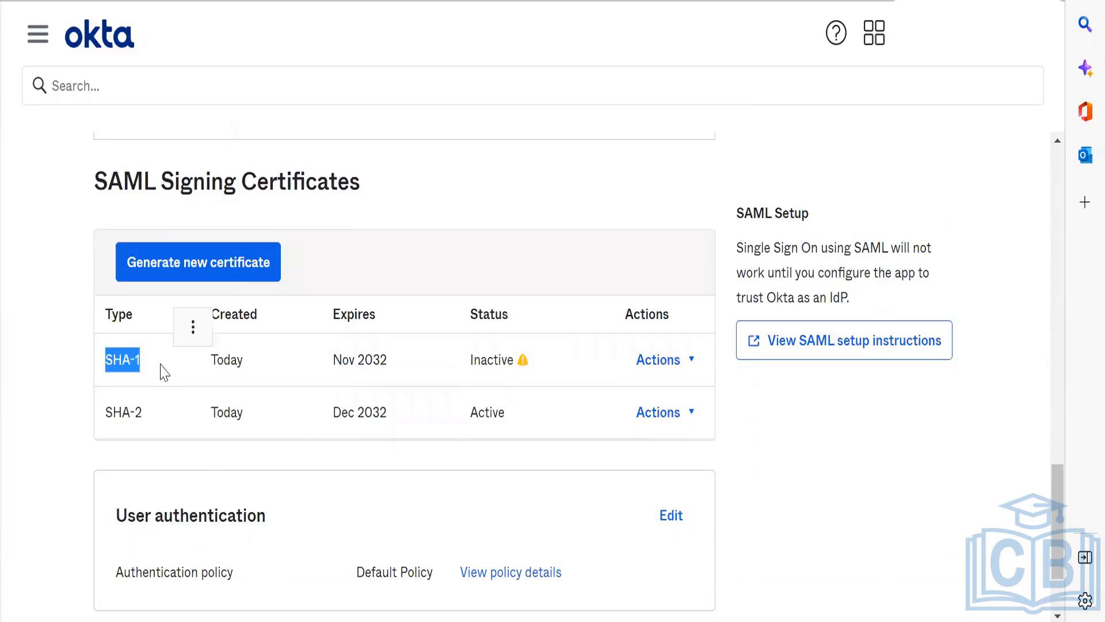
mouse_move(526, 361)
triple_click(133, 411)
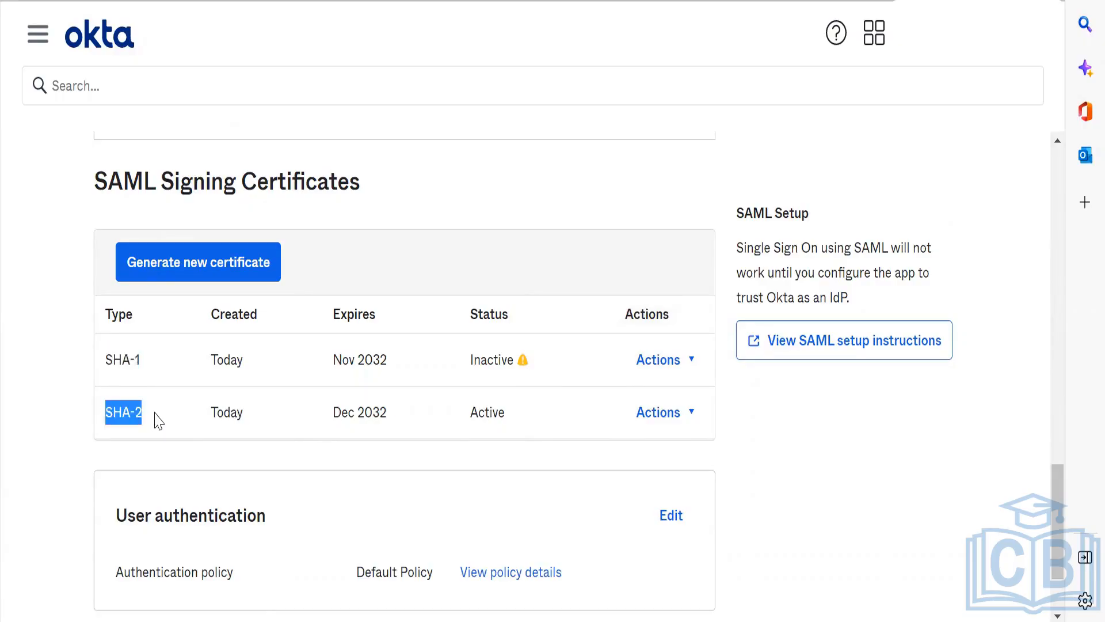
Step: Compare the SpaceX app's Hub ACS URL and Audience URI with the Tesla identity provider's values in the preview sandbox org
click(158, 420)
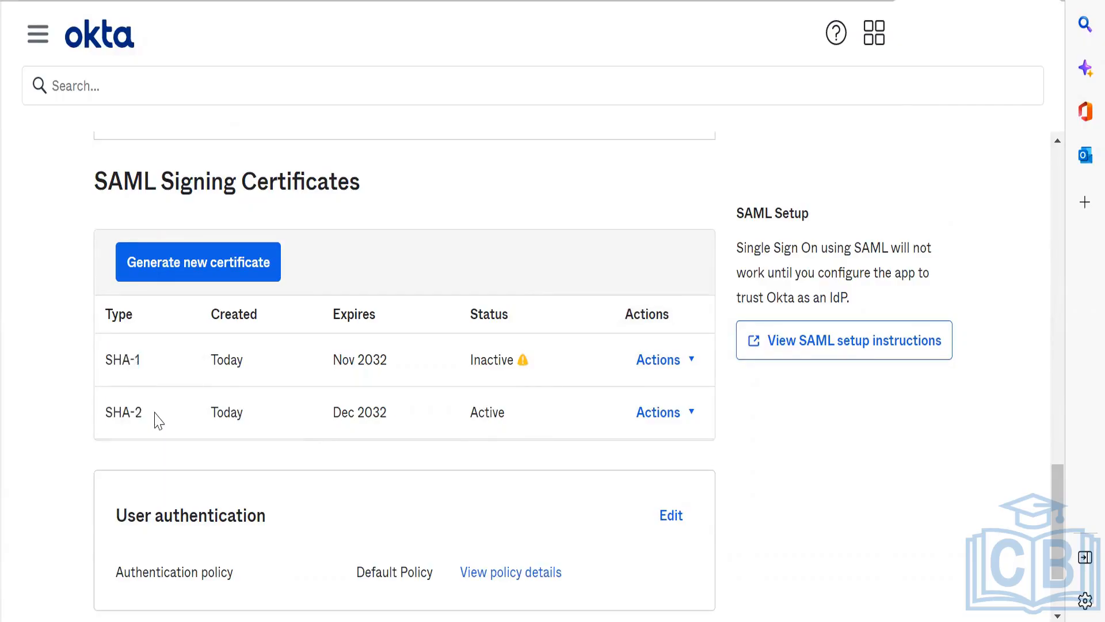
scroll(157, 421, up, 15)
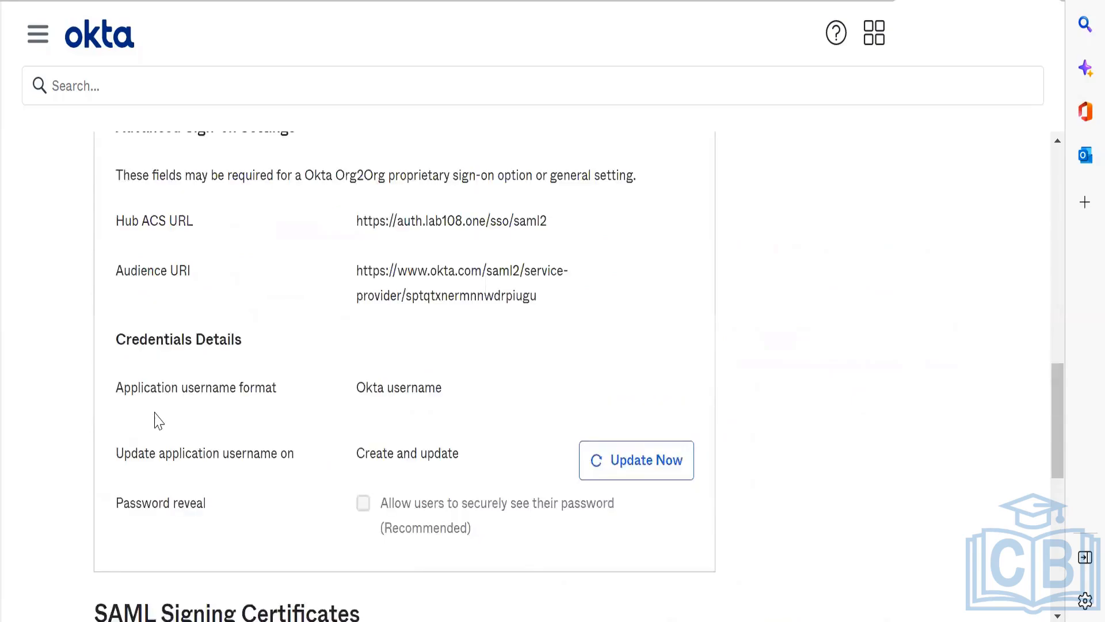
scroll(156, 411, up, 4)
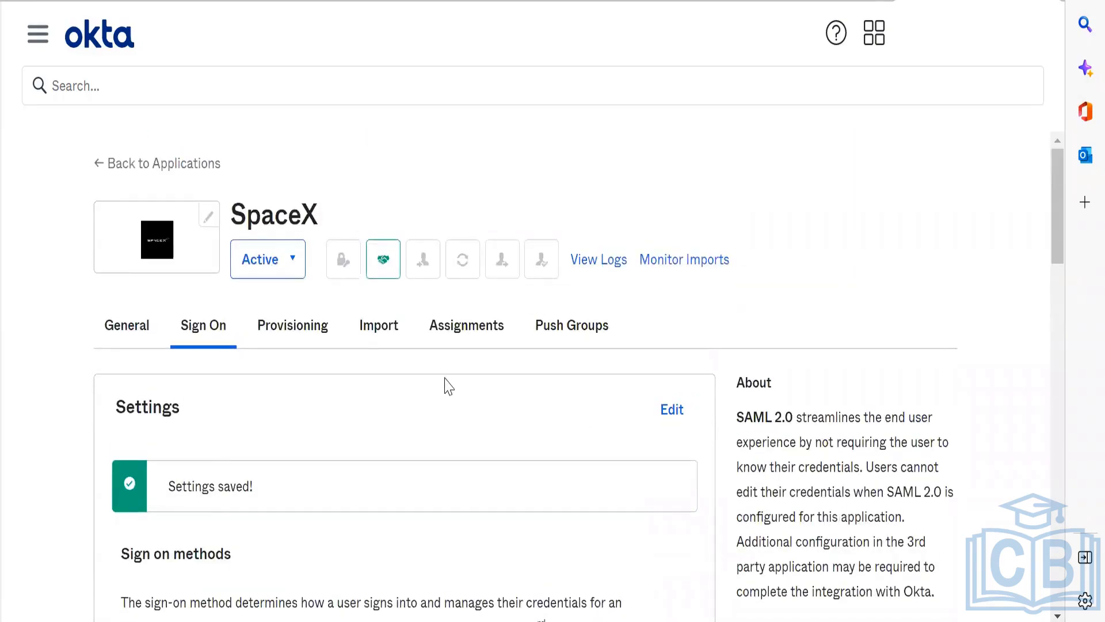
scroll(448, 386, down, 15)
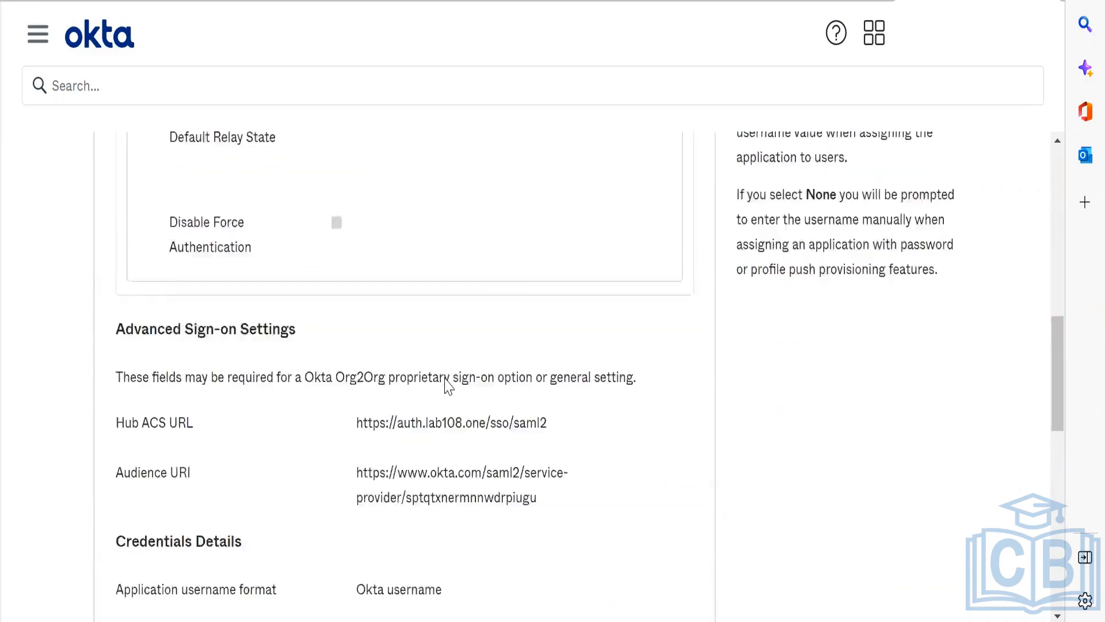
key(alt+Tab)
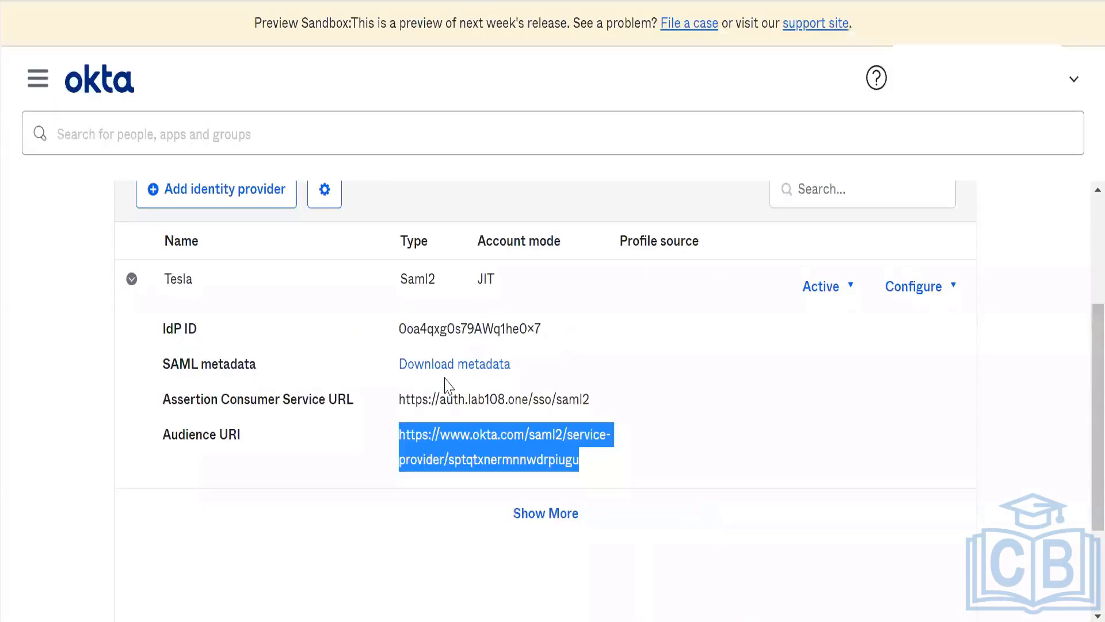
key(alt+Tab)
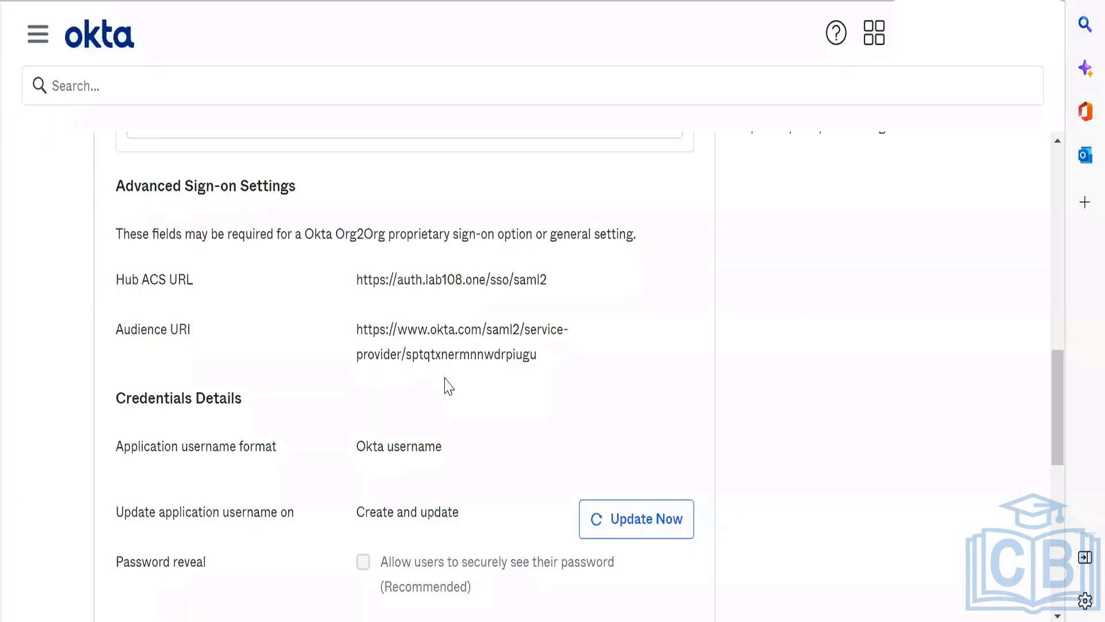
scroll(448, 387, up, 6)
scroll(449, 386, up, 7)
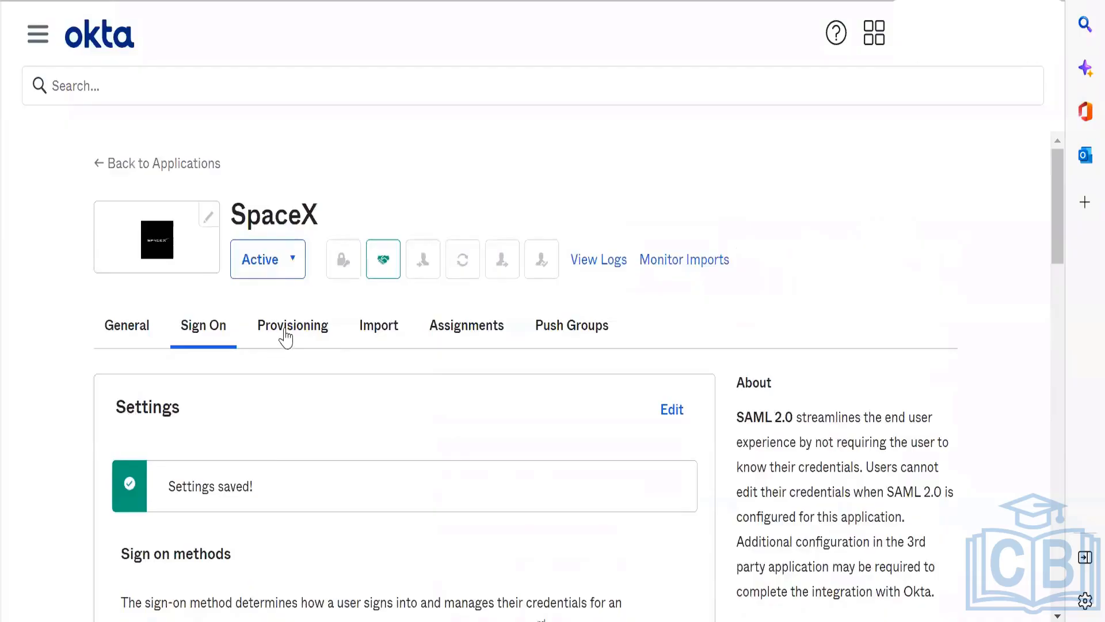
Step: Start the SpaceX app's provisioning setup and enable API integration, making the security token ready for entry
click(288, 334)
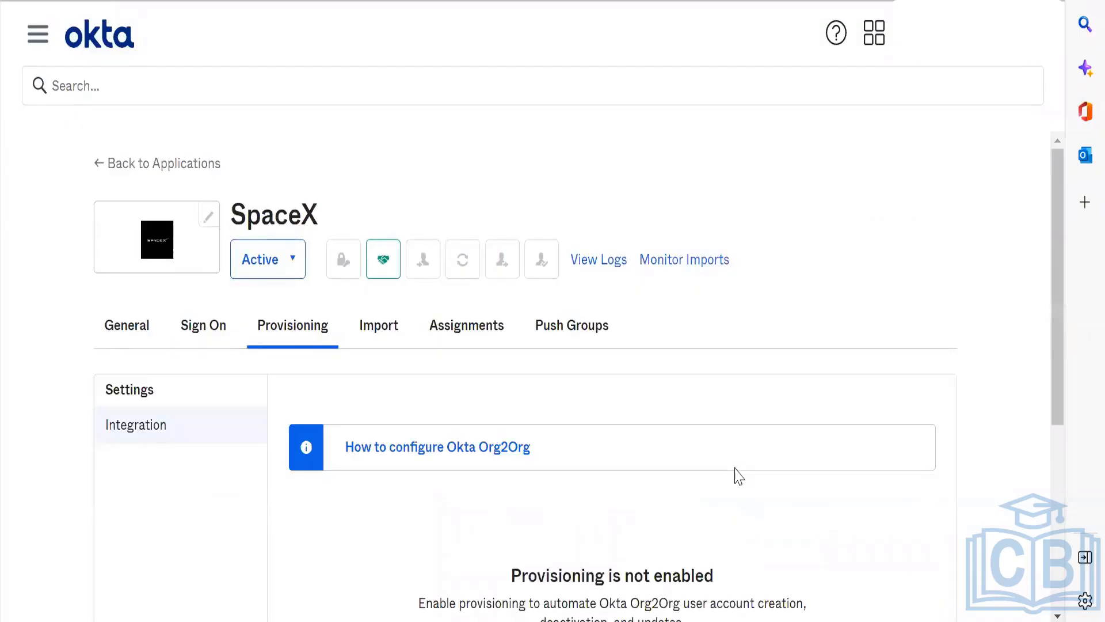
scroll(739, 477, down, 3)
scroll(733, 474, up, 1)
scroll(735, 471, down, 1)
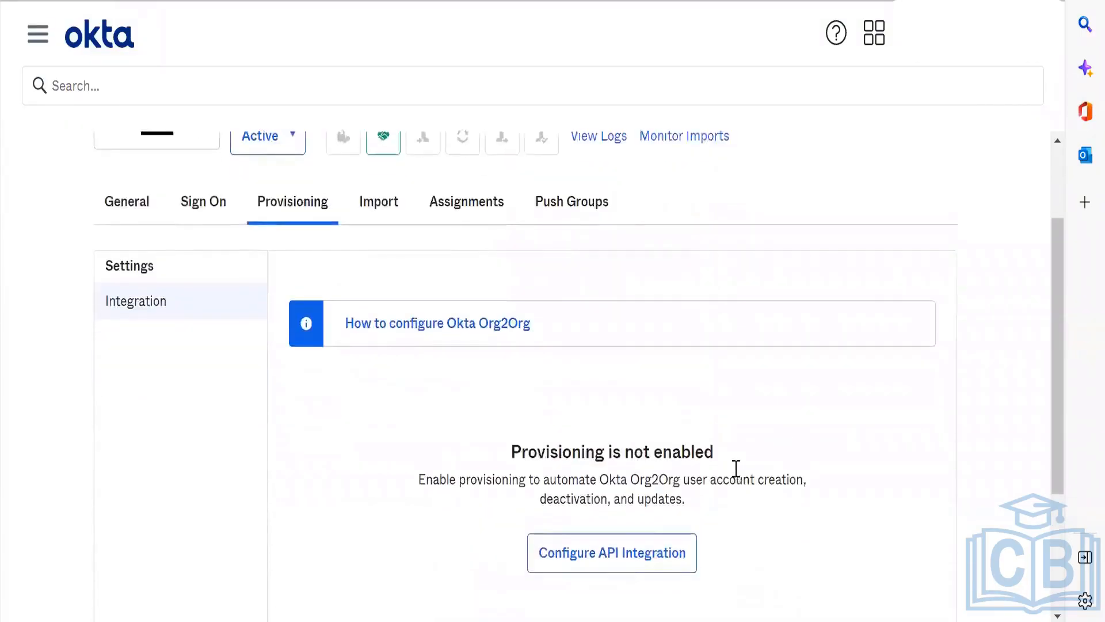
scroll(735, 469, down, 1)
click(629, 499)
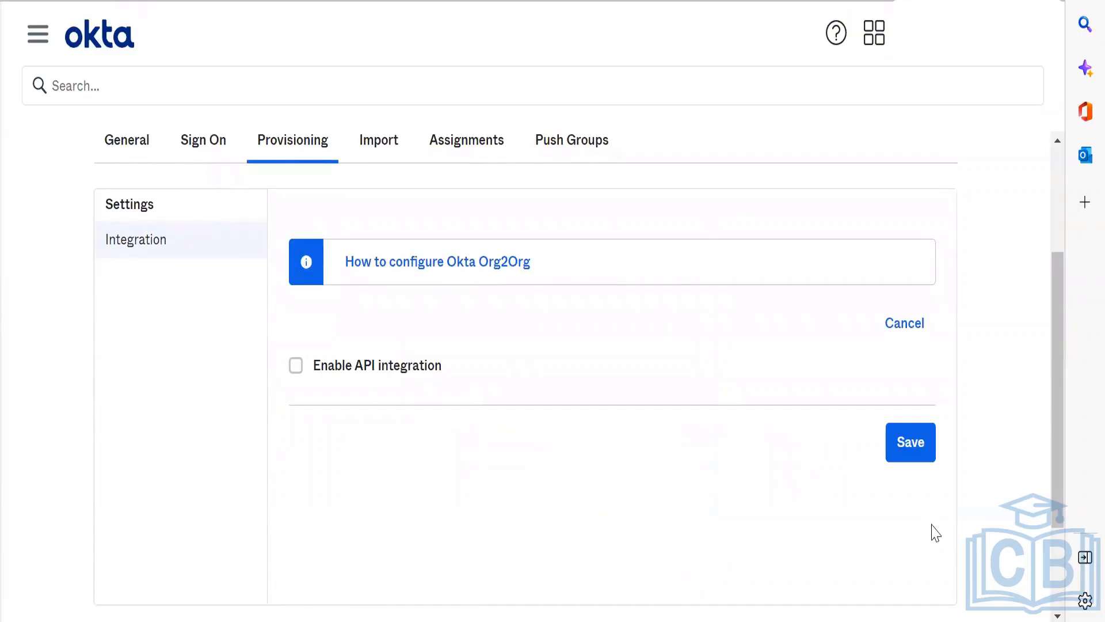
click(387, 373)
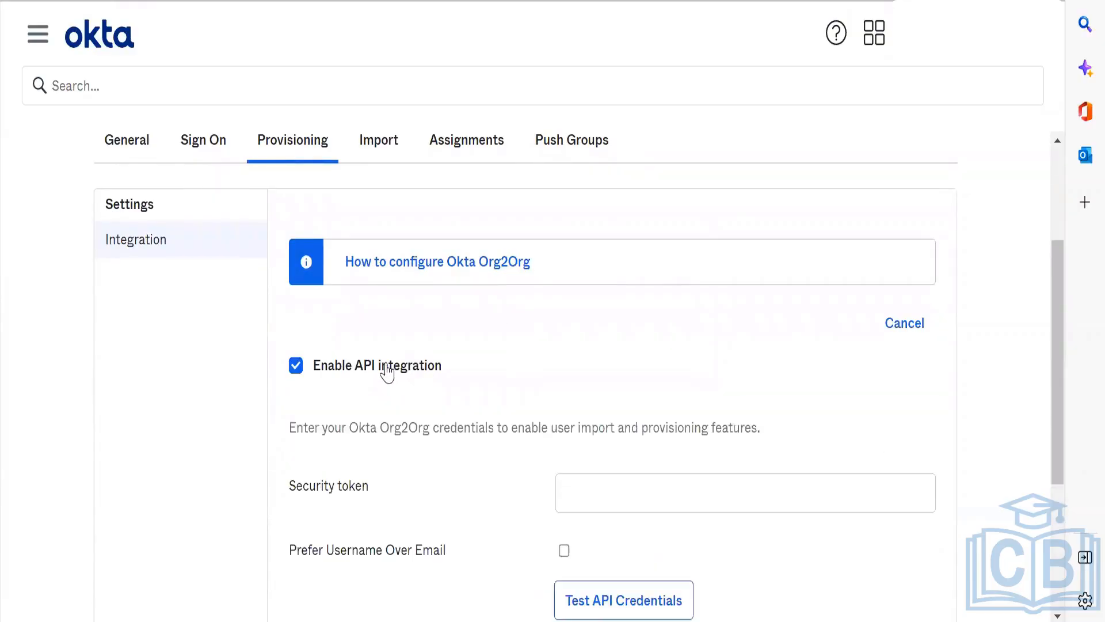
scroll(615, 397, down, 2)
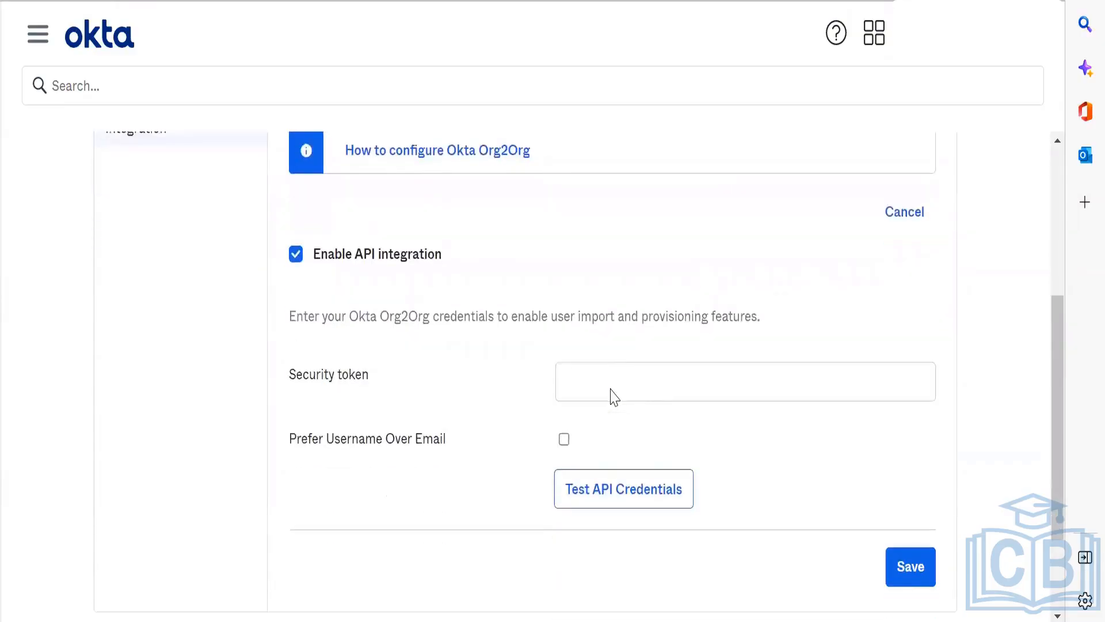
click(598, 377)
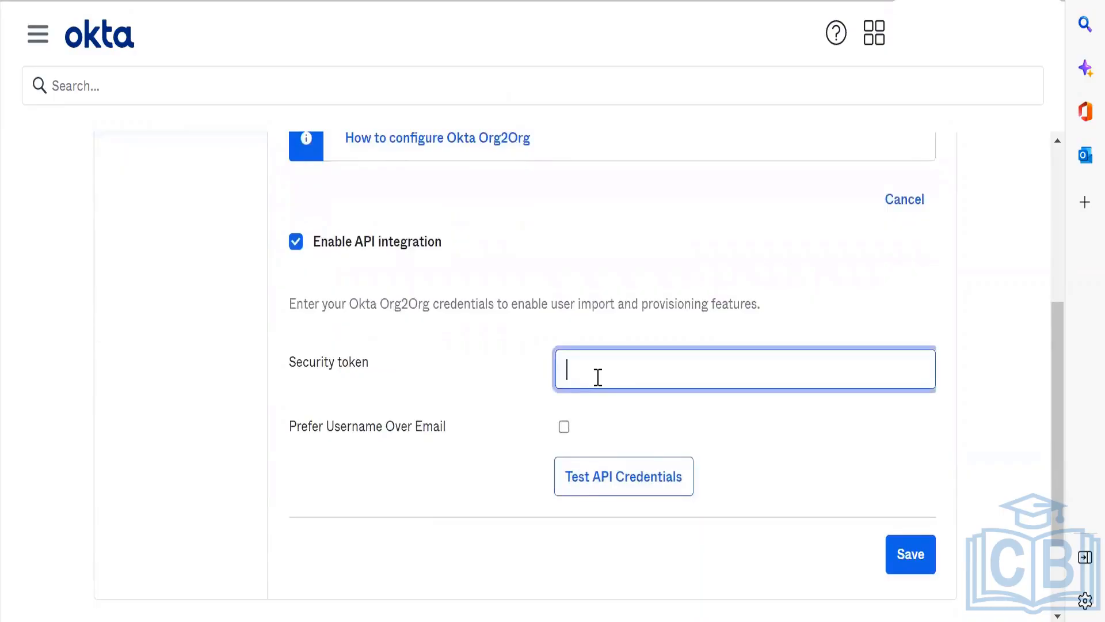
Step: Switch to the preview sandbox org and open its API token management page
key(alt+Tab)
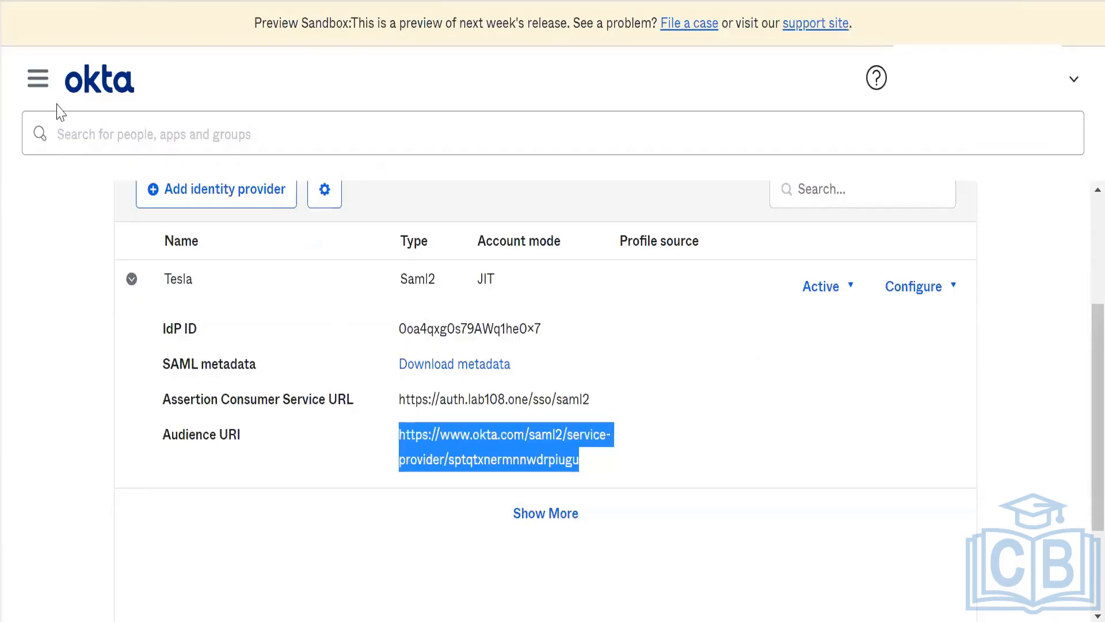
click(35, 84)
click(106, 237)
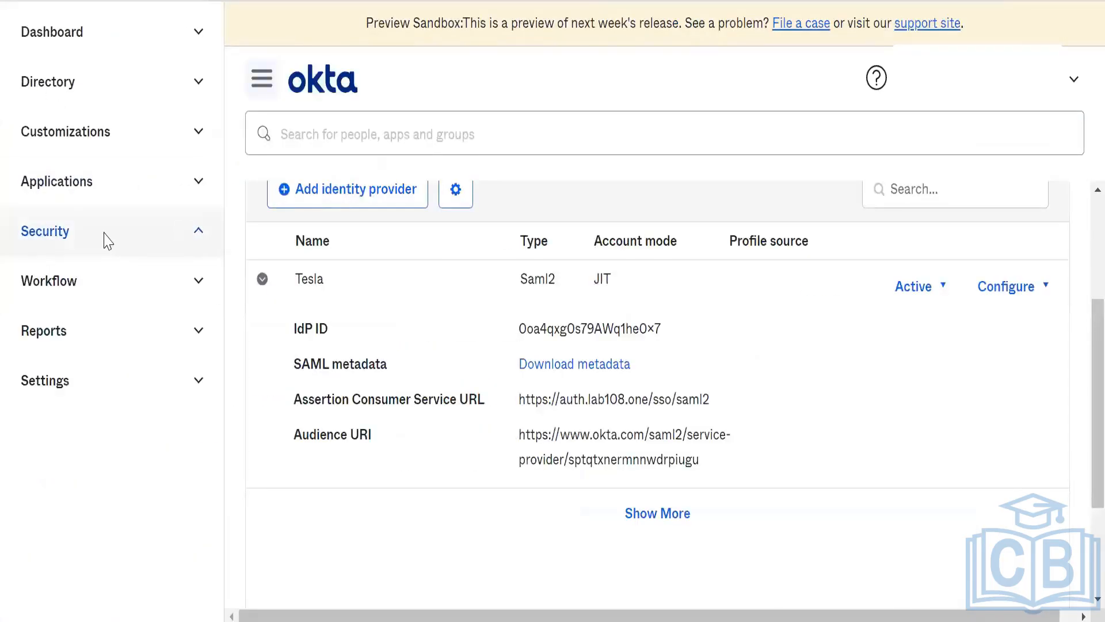
click(135, 234)
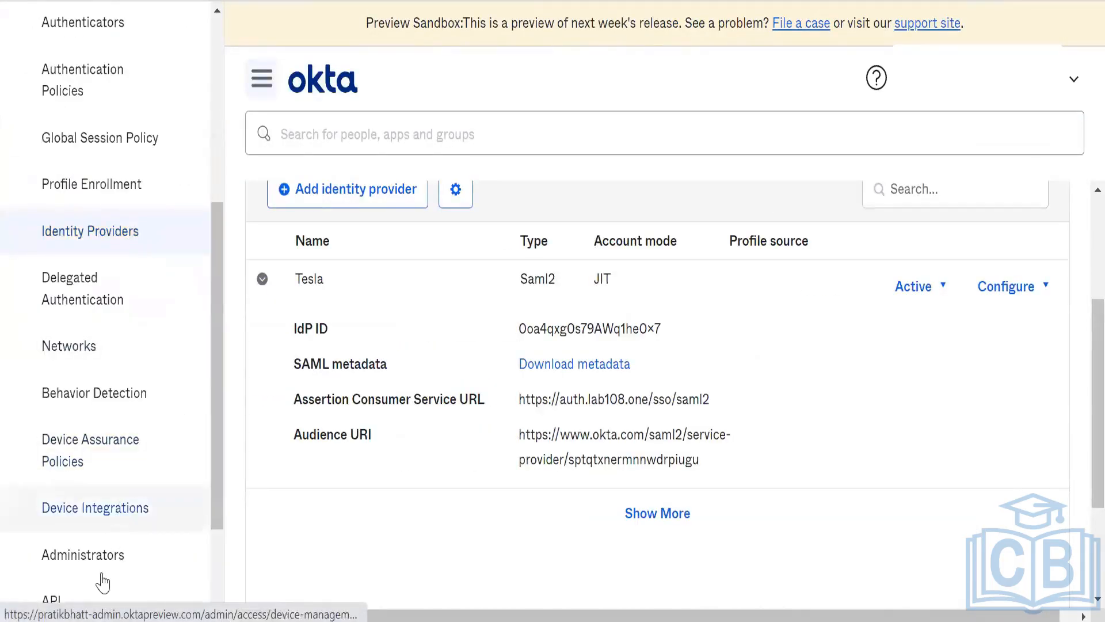
click(82, 599)
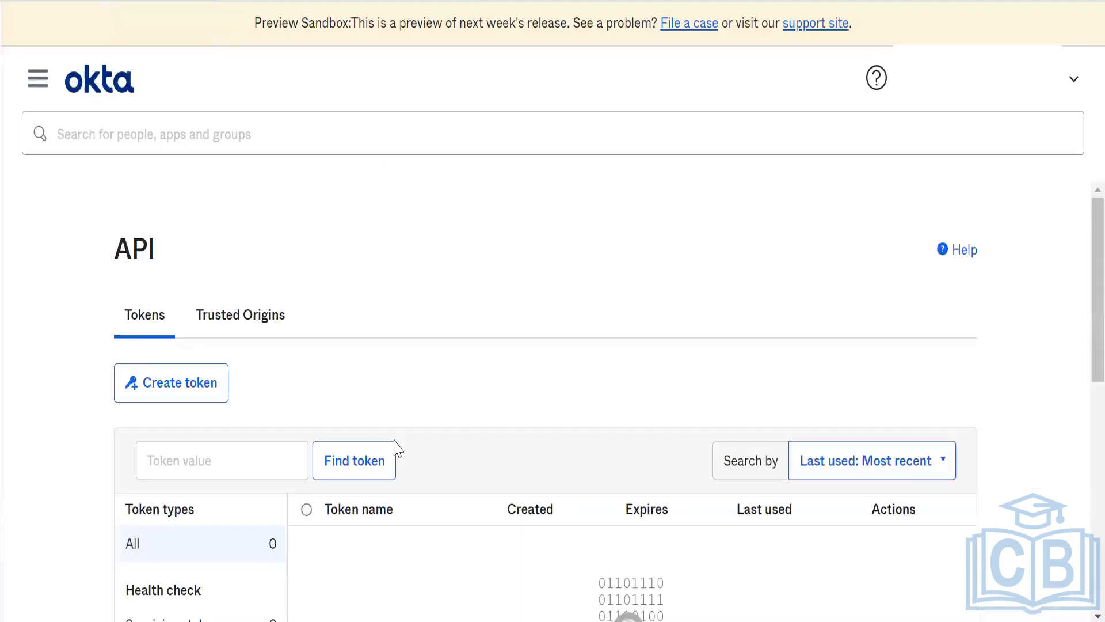
Step: Create an API token named Org2Org and copy its value
click(156, 382)
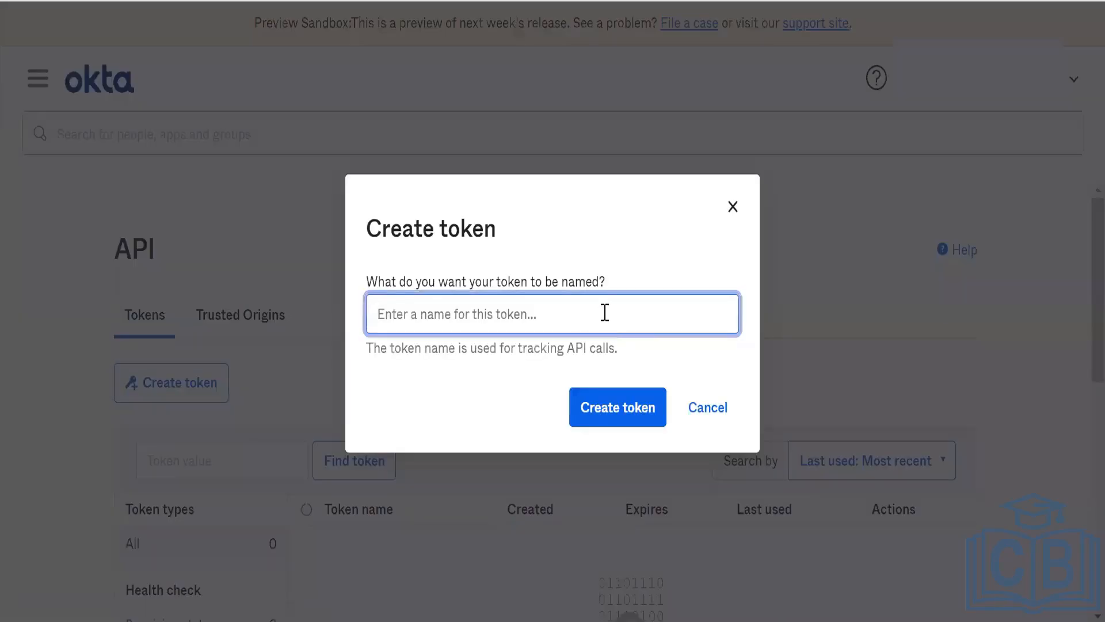
text(Org2Org)
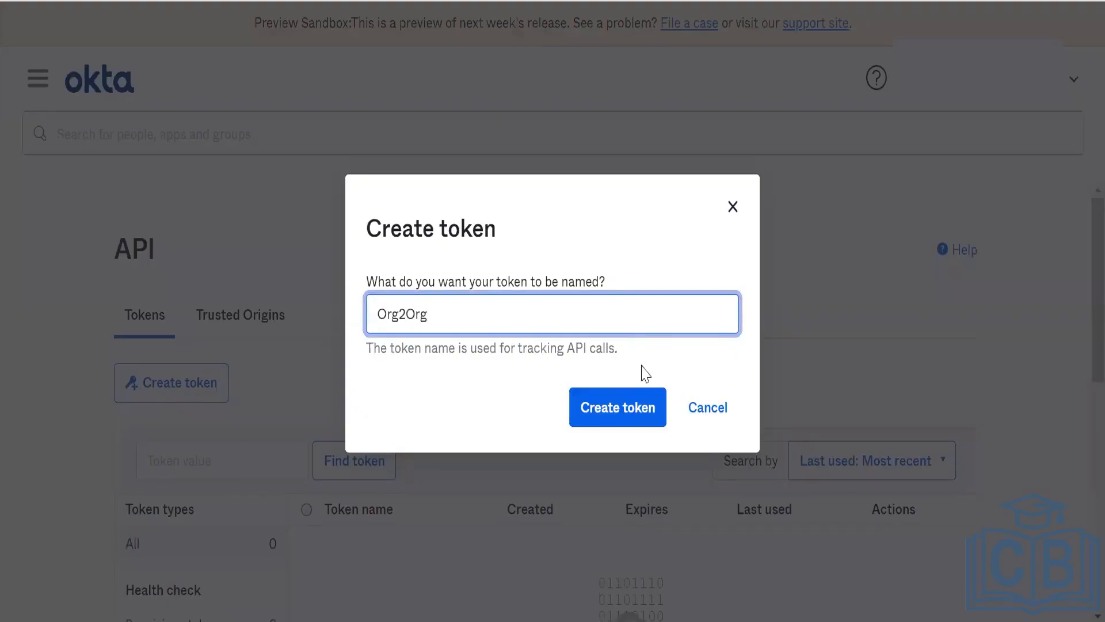
click(632, 410)
click(695, 396)
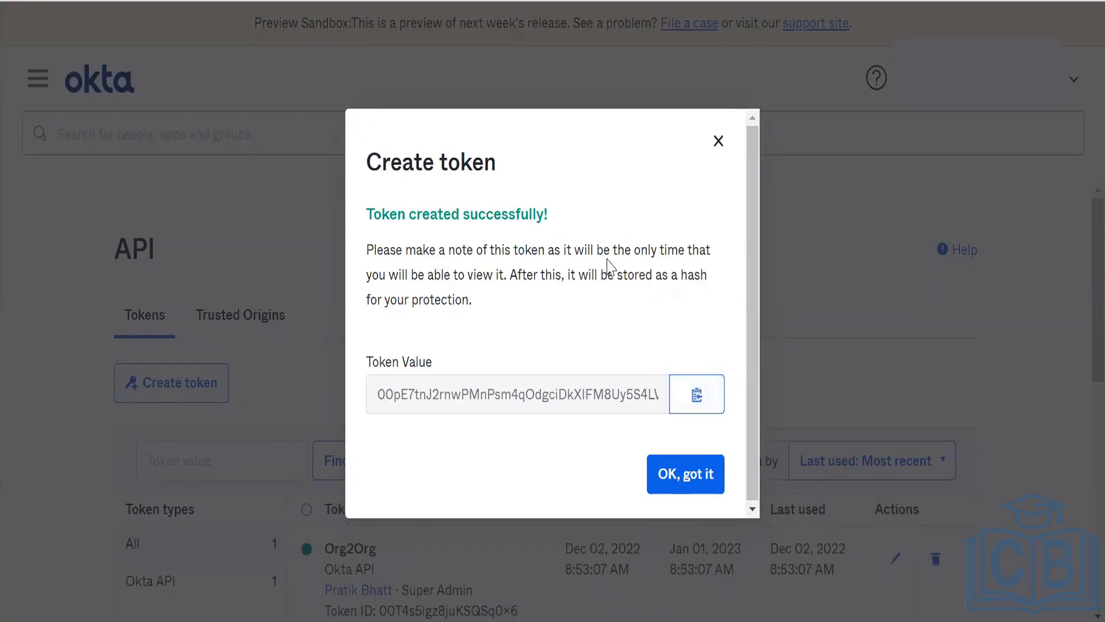
Step: Paste the copied API token as the SpaceX app's security token and try to verify the API credentials
key(alt+Tab)
key(ctrl+v)
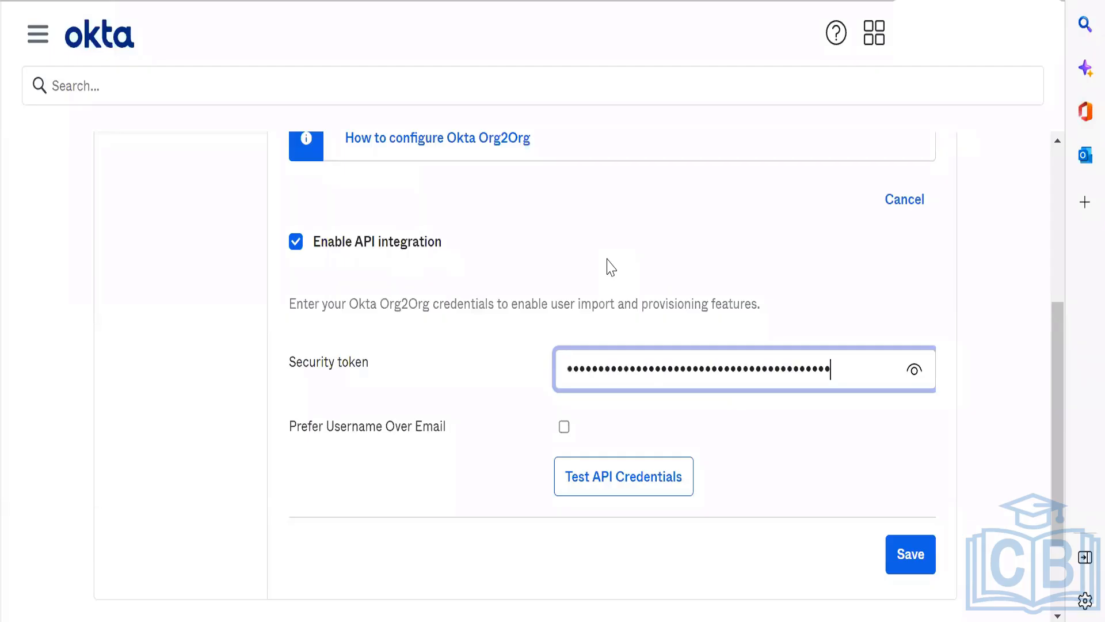
click(624, 477)
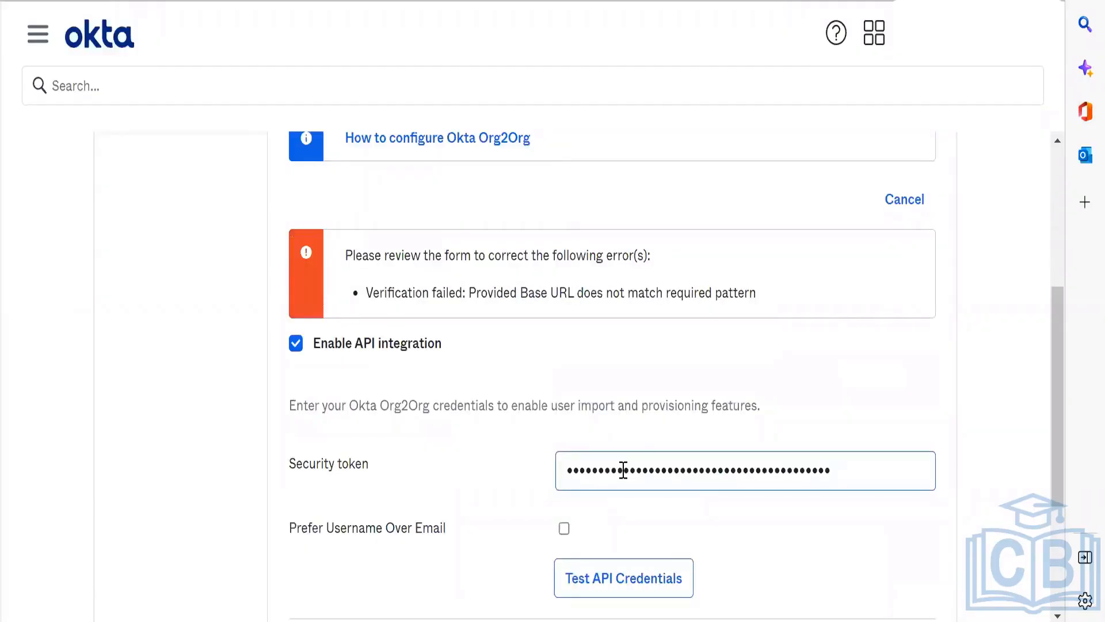
scroll(644, 387, down, 1)
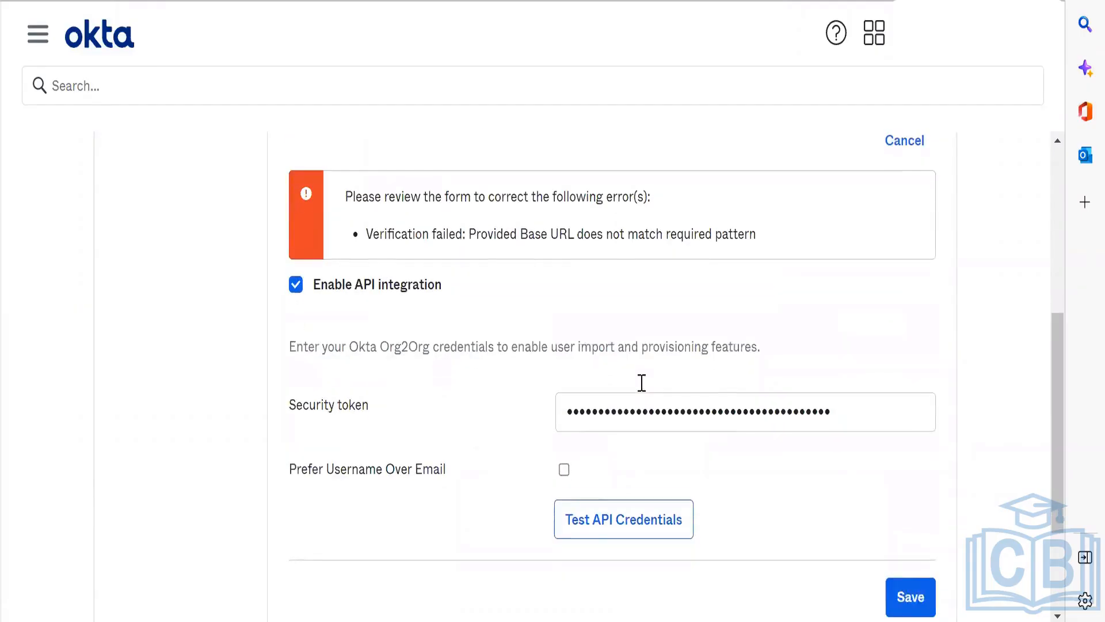
scroll(641, 386, up, 3)
scroll(642, 383, up, 1)
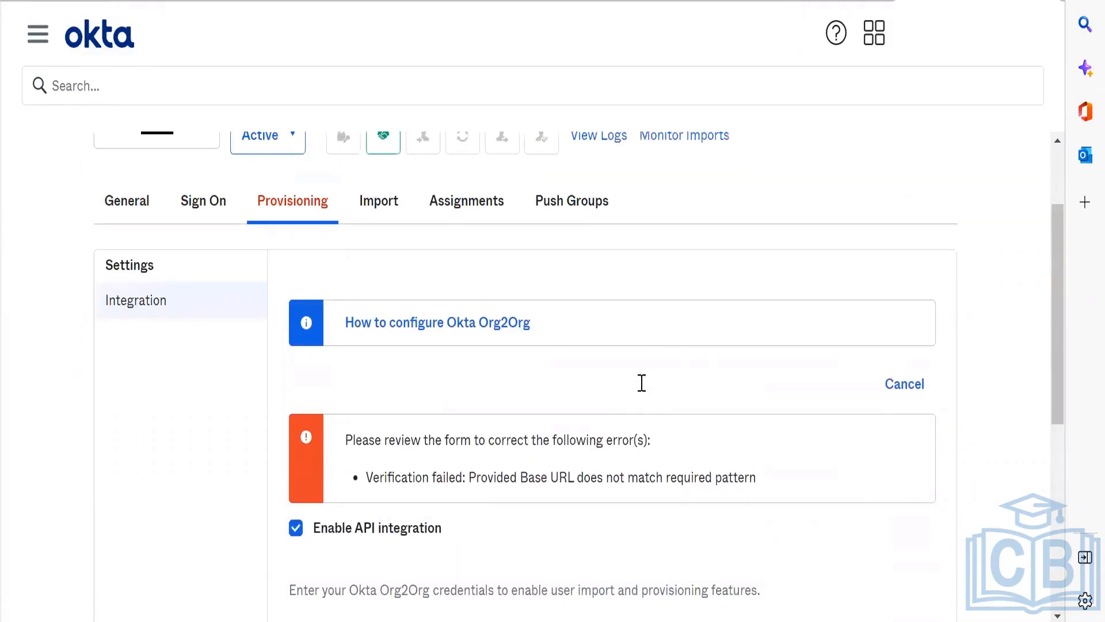
scroll(641, 383, down, 3)
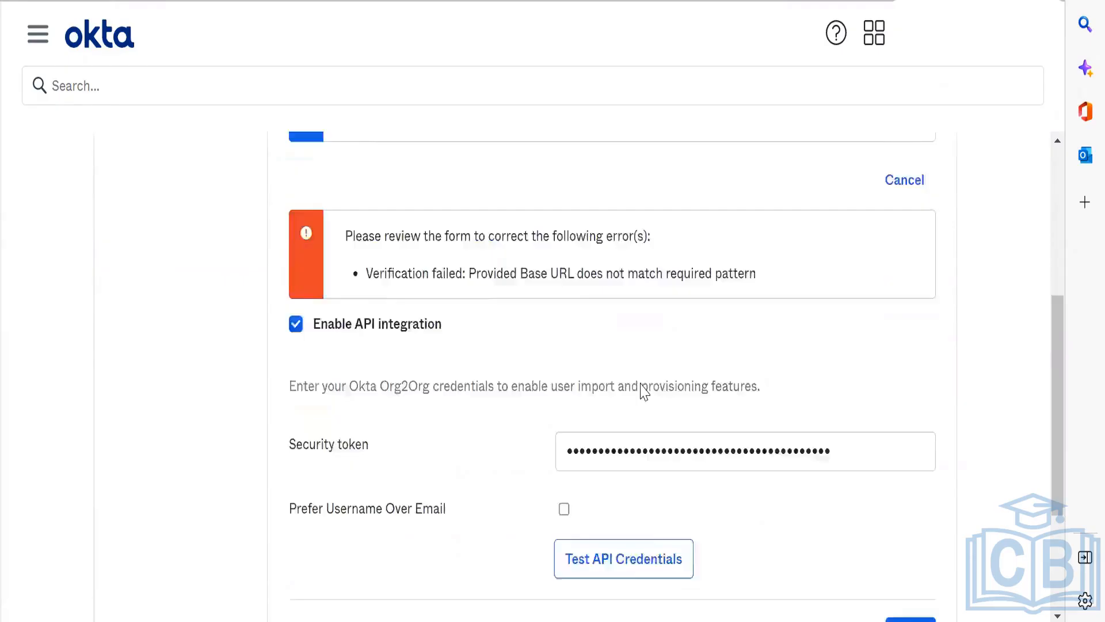
scroll(644, 391, up, 1)
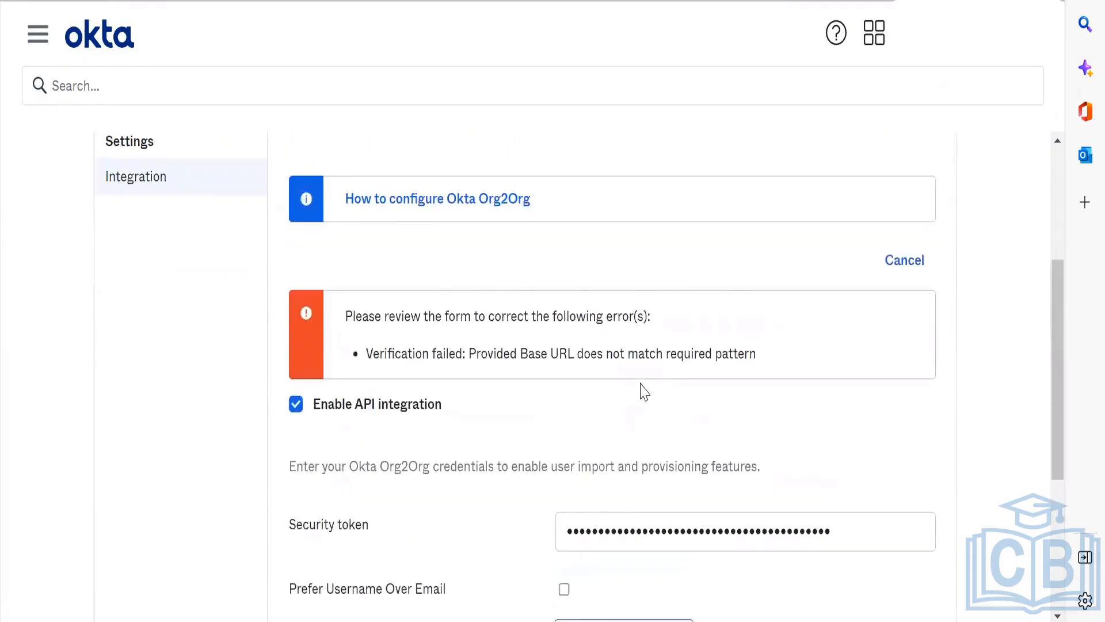
scroll(644, 391, down, 1)
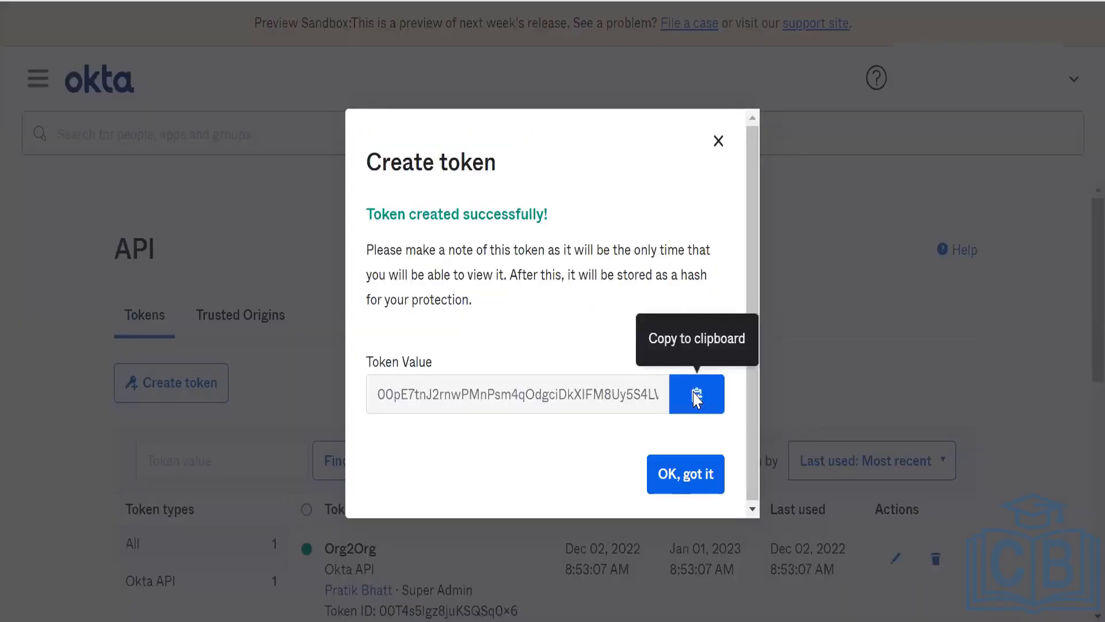
Step: Copy the Org2Org token value again and replace the SpaceX app's security token with it, keeping API integration enabled
click(696, 393)
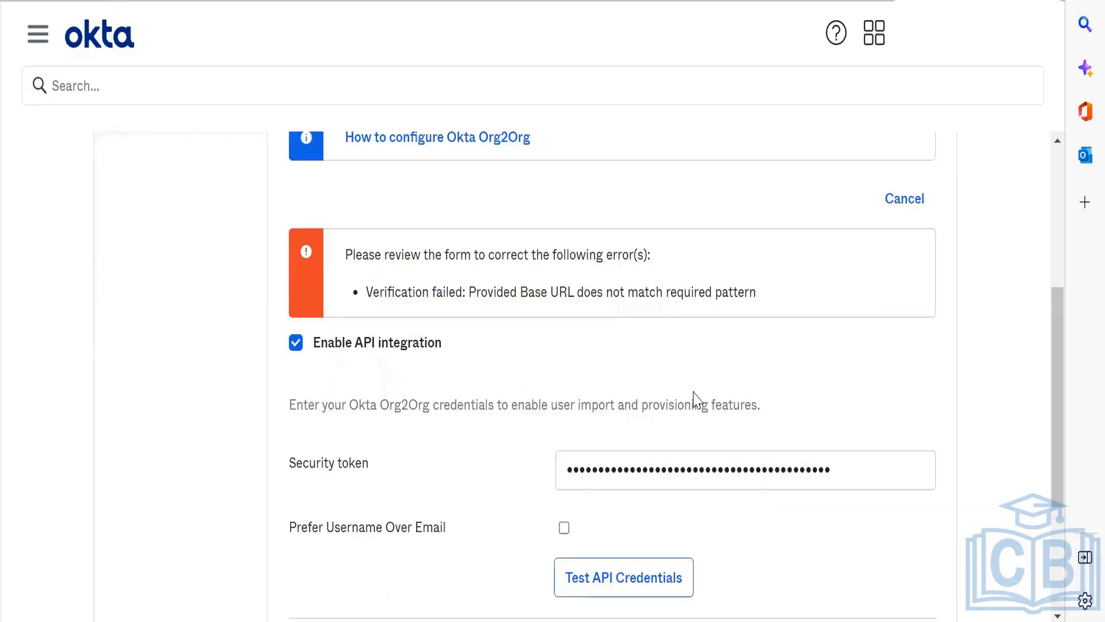
scroll(696, 397, up, 2)
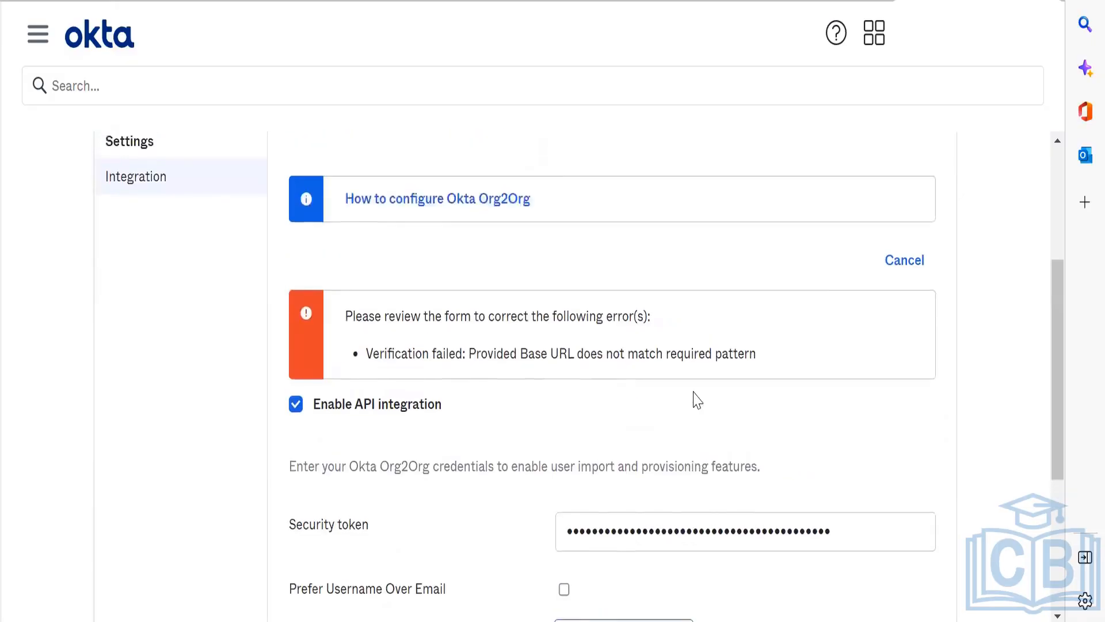
scroll(696, 397, down, 1)
click(411, 419)
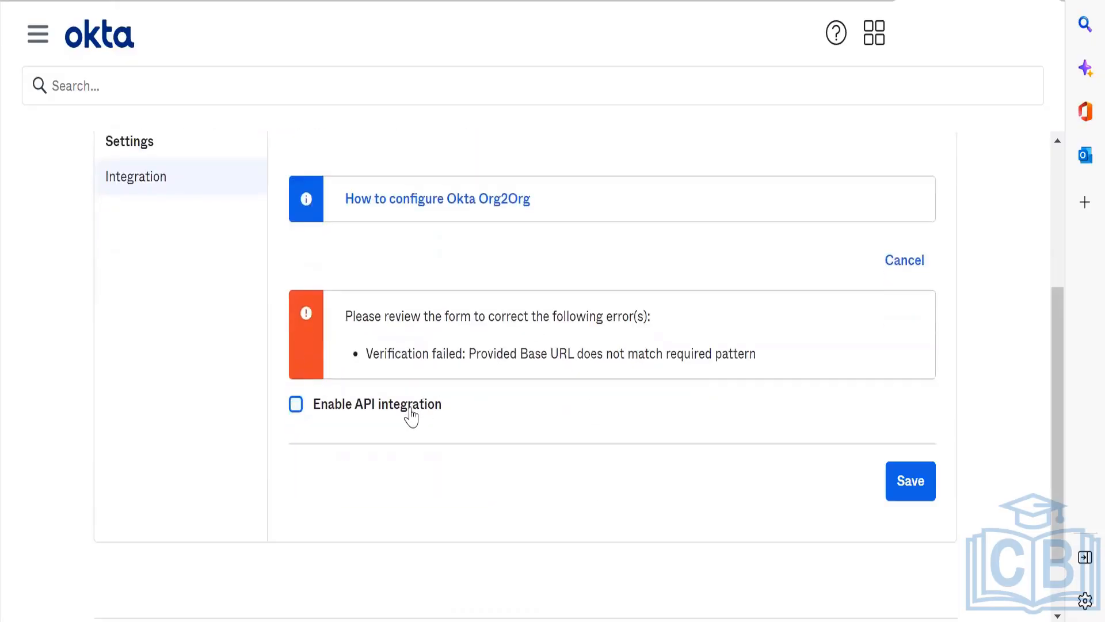
click(411, 409)
click(856, 525)
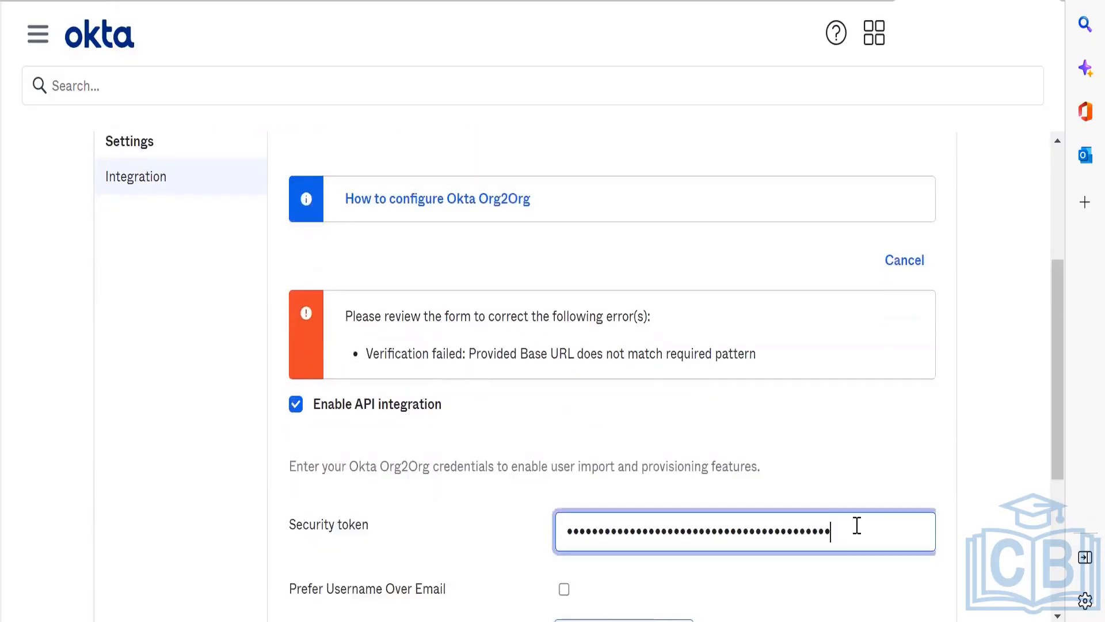
key(ctrl+a)
text(0)
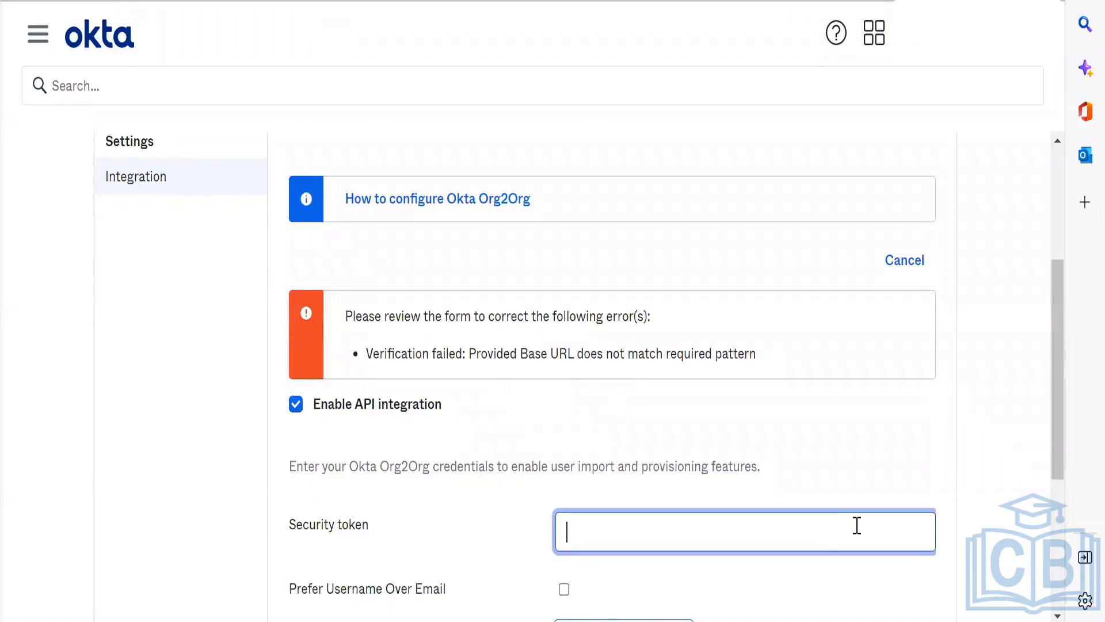
key(ctrl+v)
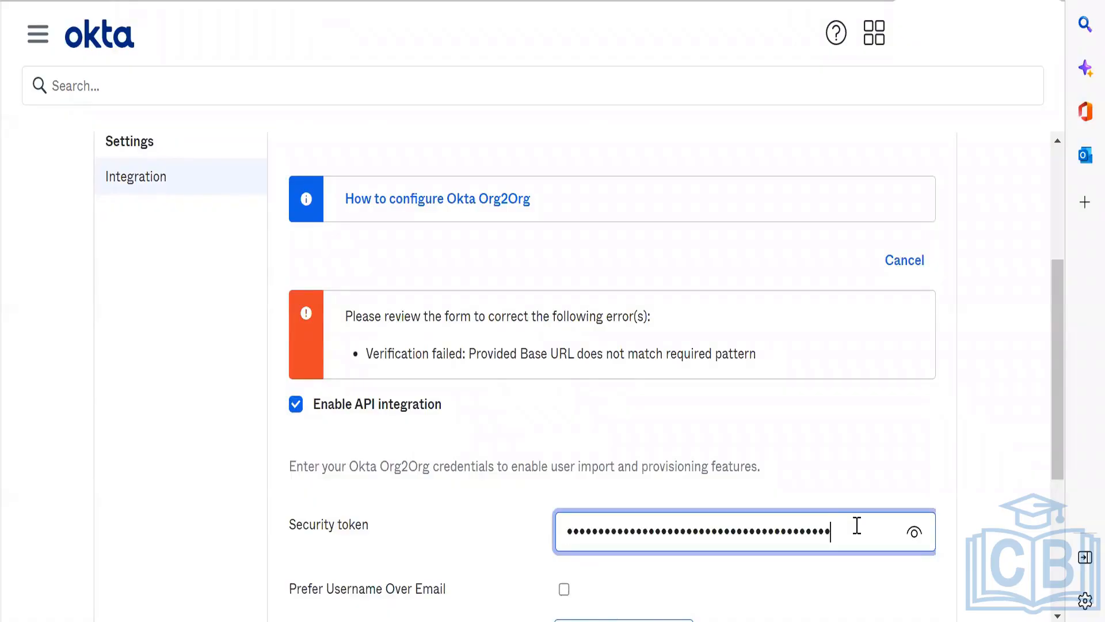
click(914, 537)
click(914, 536)
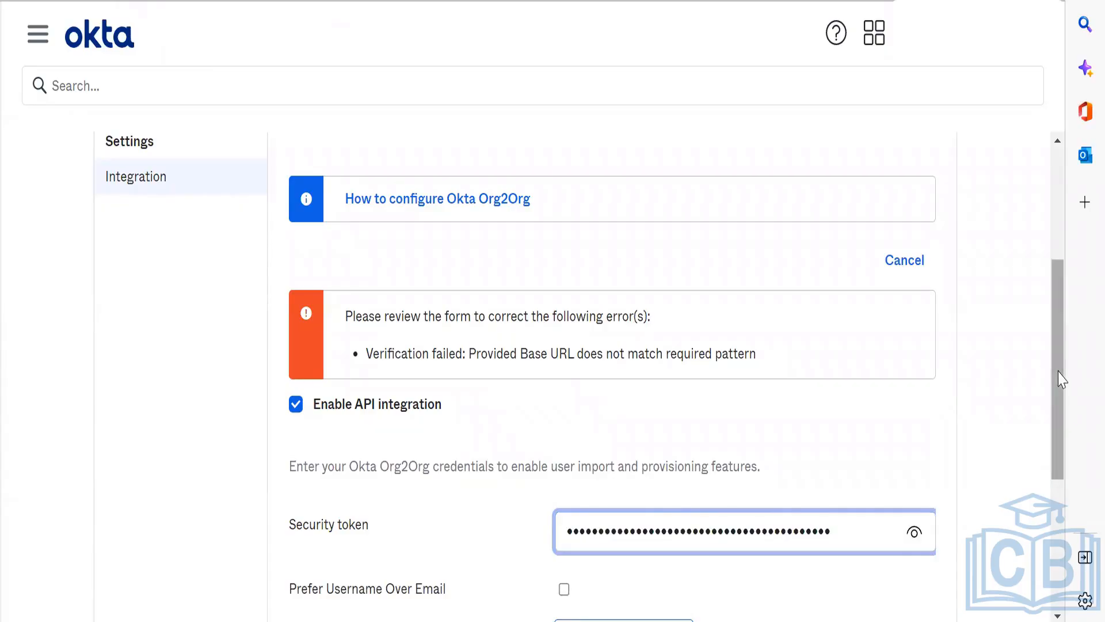
Step: Test the SpaceX app's API credentials again with the re-entered security token
drag(1063, 388, 1064, 475)
click(601, 447)
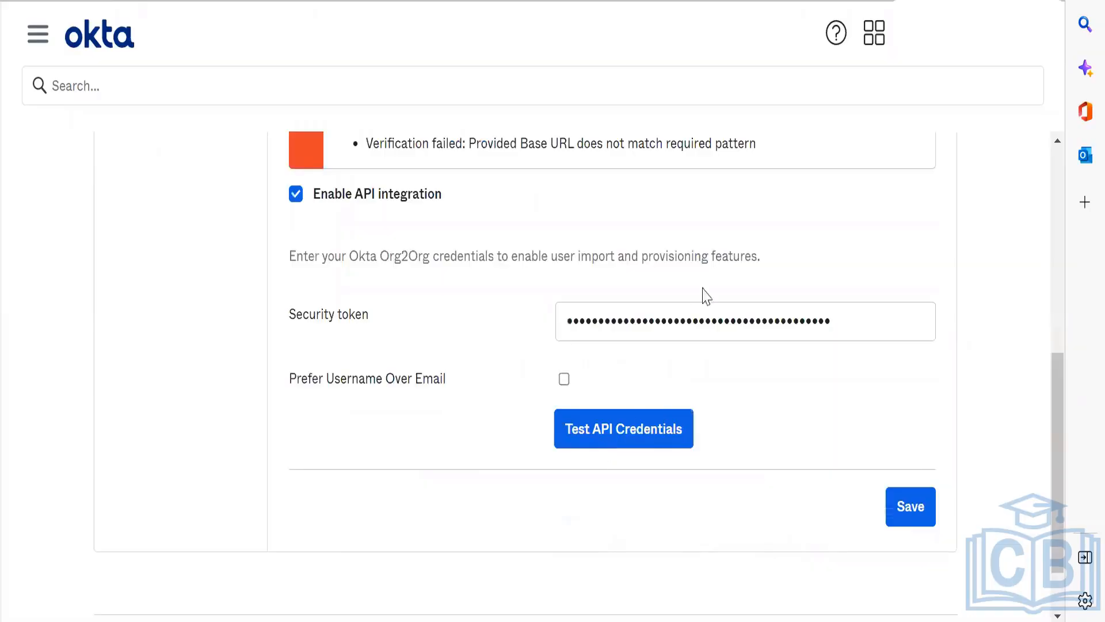
scroll(740, 249, up, 6)
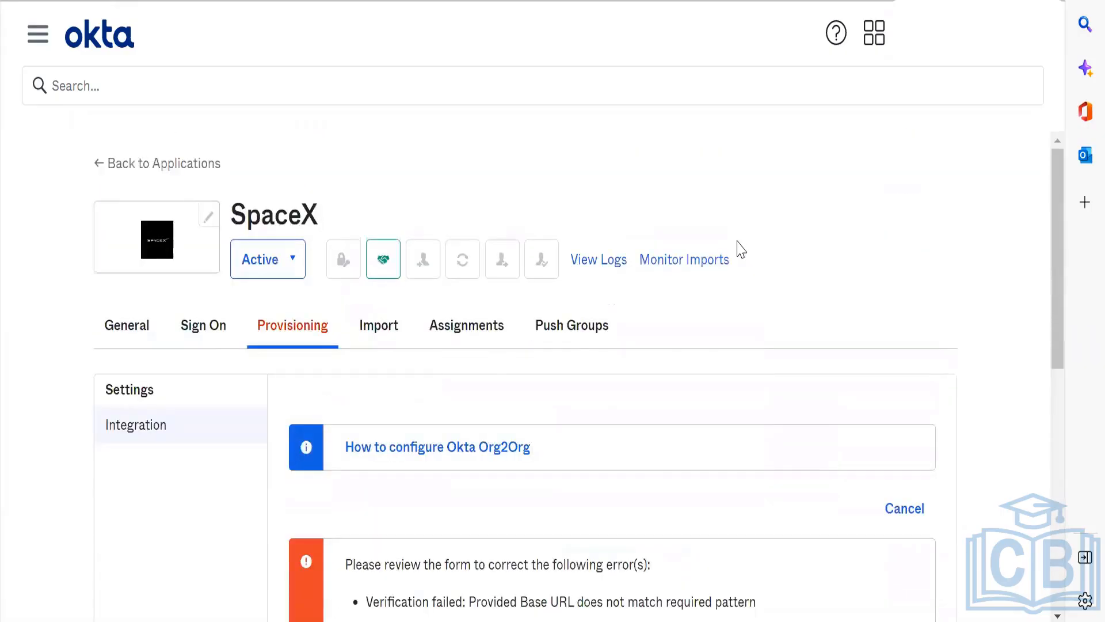
Step: Examine the SpaceX app's SAML 2.0 sign-on methods and advanced sign-on settings
click(217, 328)
scroll(653, 444, down, 4)
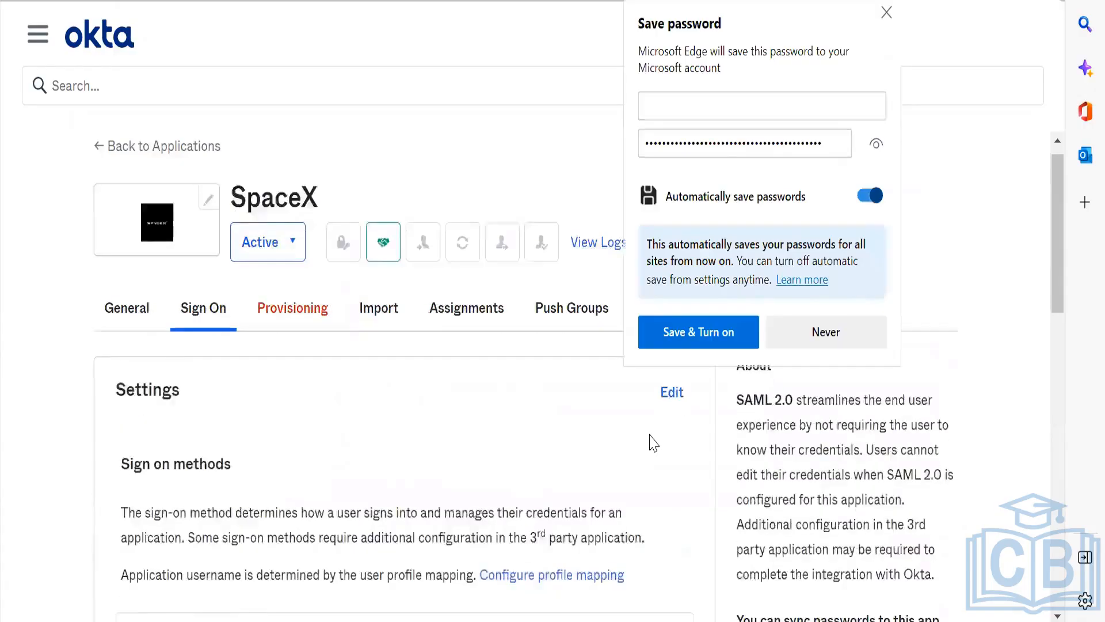
scroll(652, 443, down, 6)
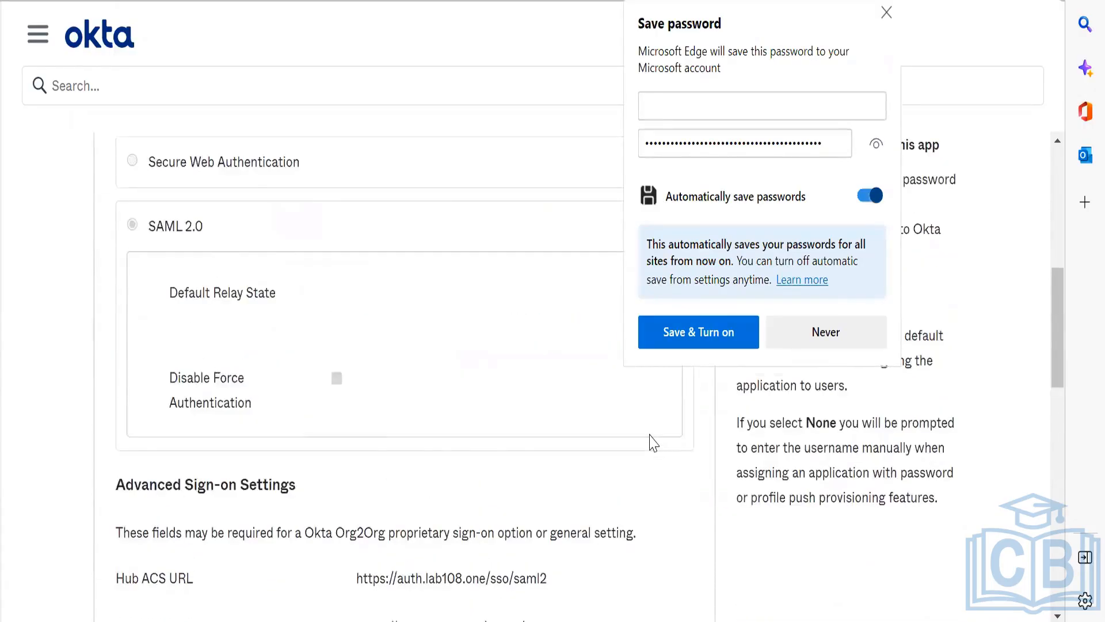
scroll(654, 444, down, 2)
scroll(654, 444, up, 10)
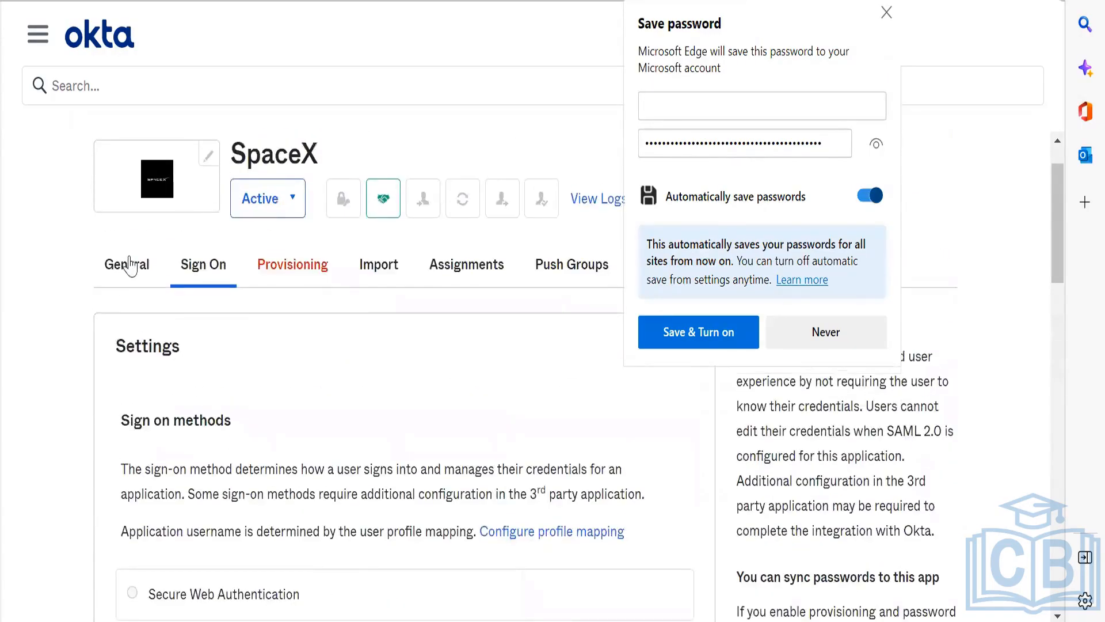
Step: Open the SpaceX app's general app settings for editing and dismiss the browser's save-password prompt
click(127, 269)
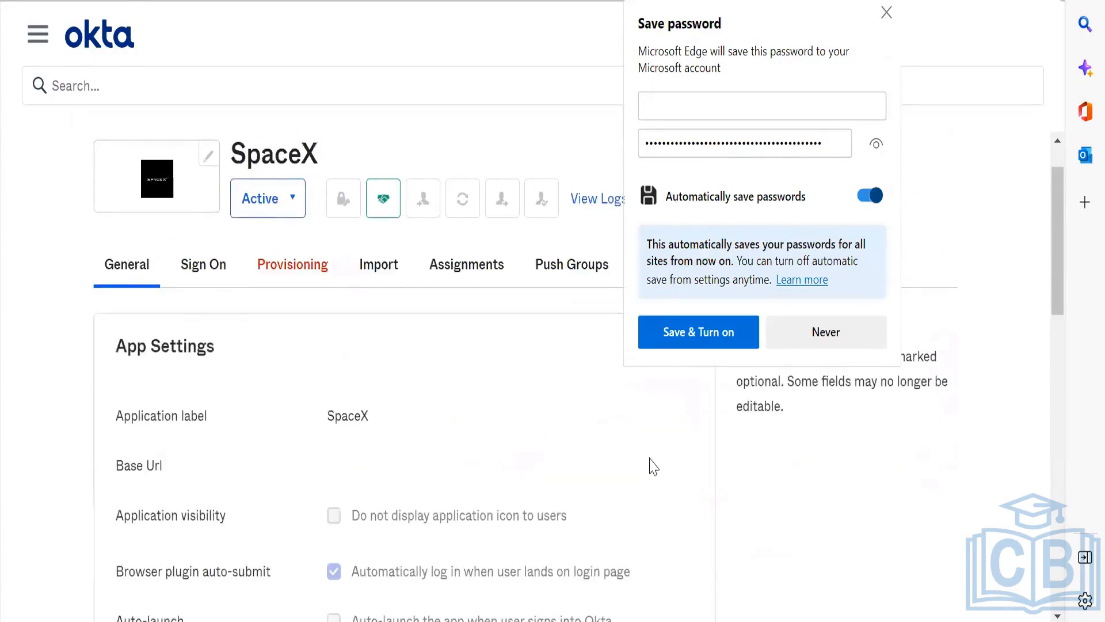
scroll(652, 466, down, 1)
scroll(645, 393, up, 2)
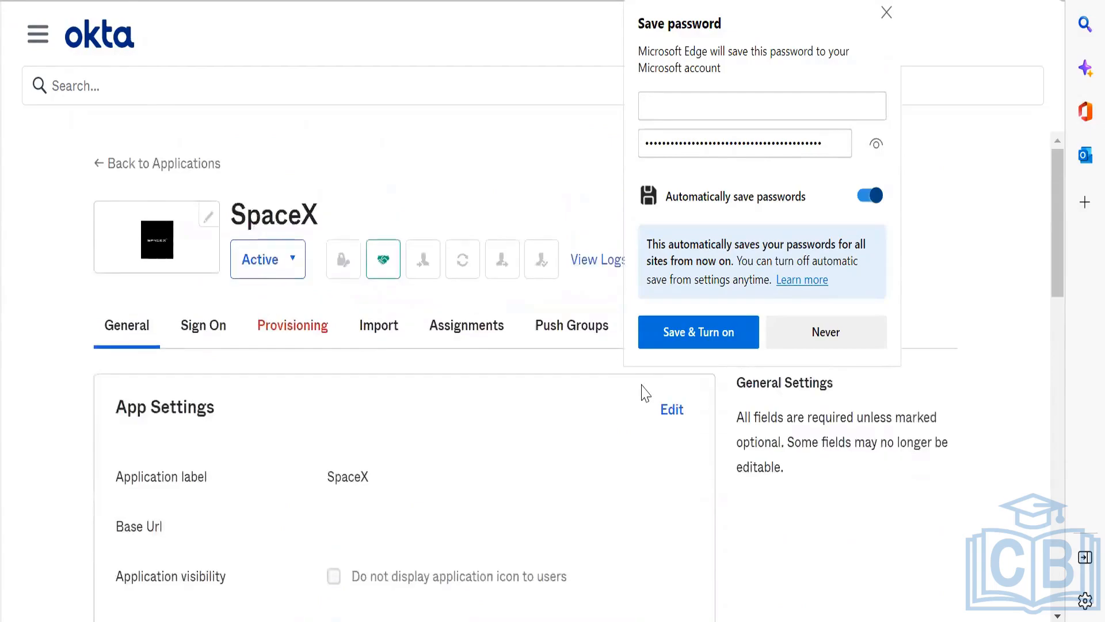
click(663, 408)
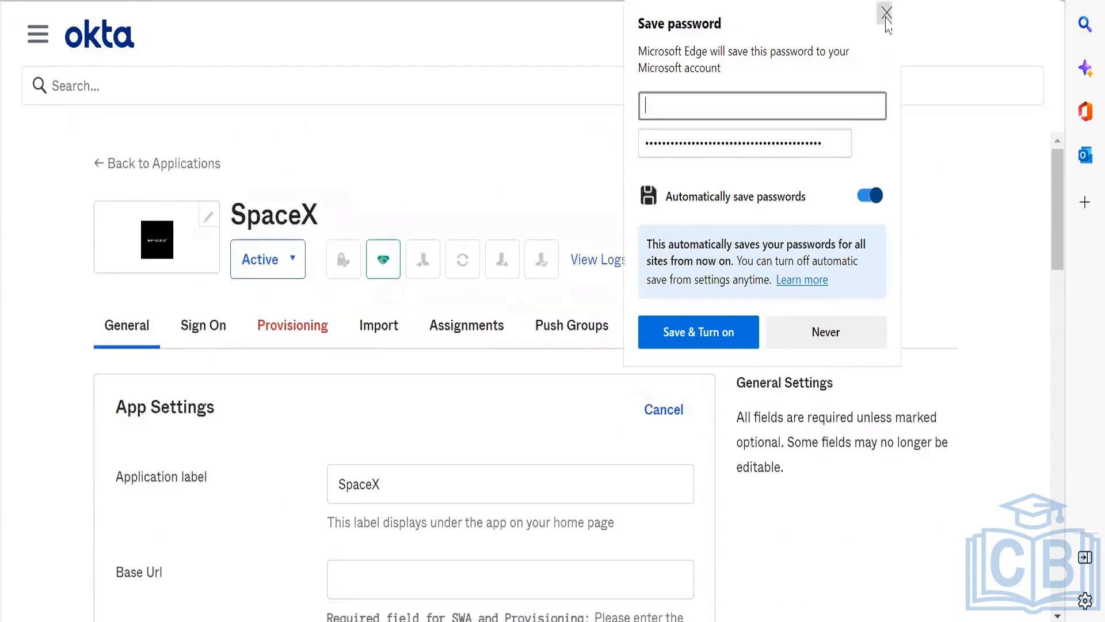
click(886, 13)
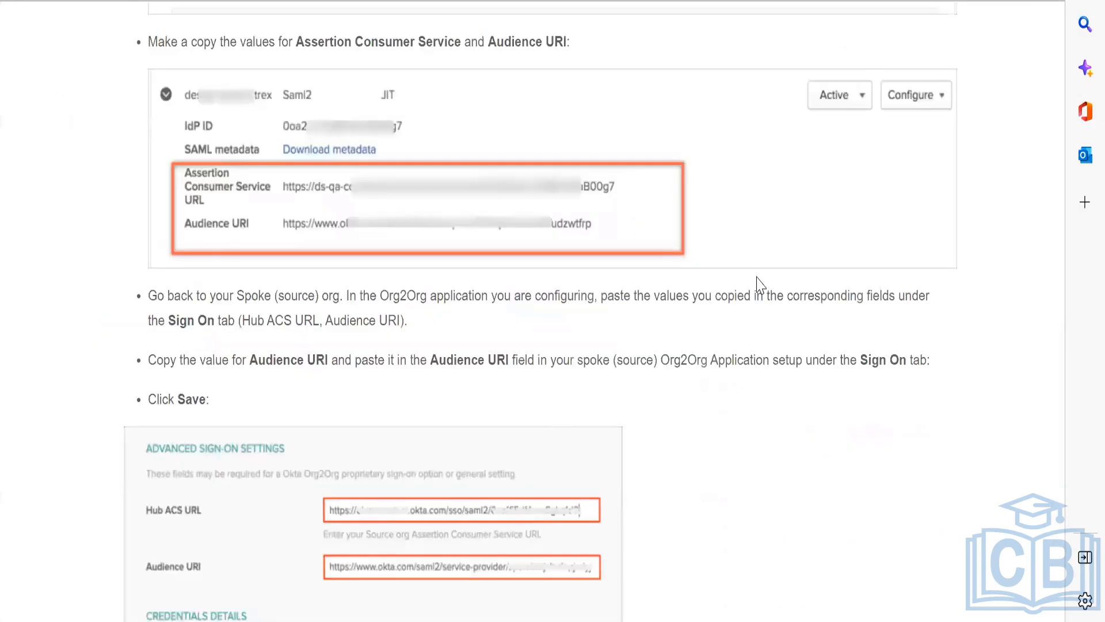
Step: Review the Org2Org SAML setup guide, covering the hub and spoke configuration steps, overview and assumptions
scroll(760, 285, down, 6)
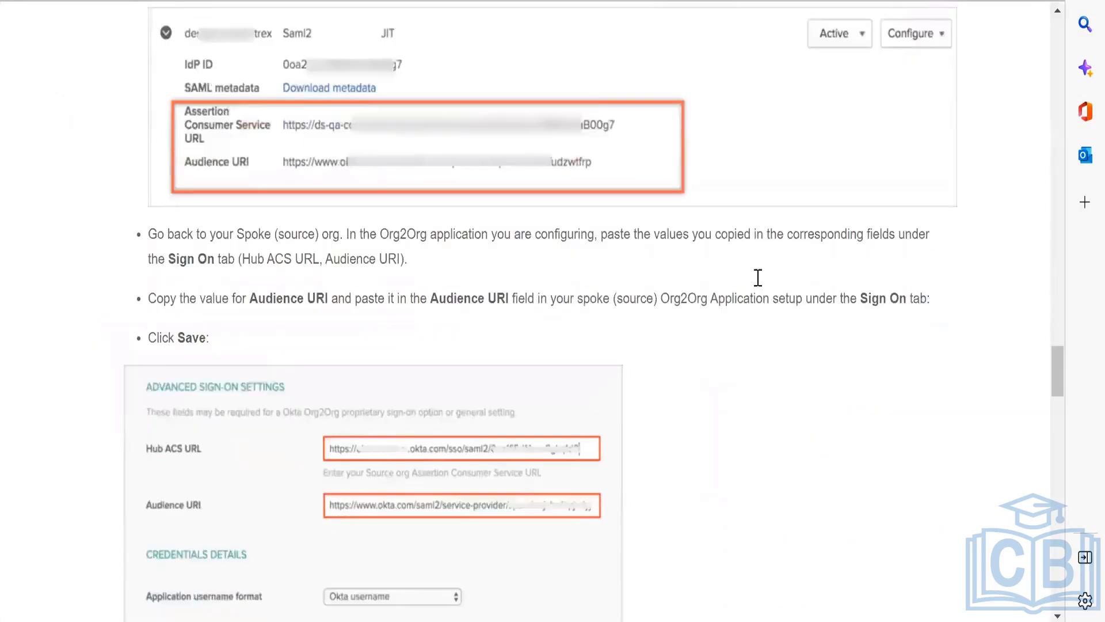
scroll(761, 284, down, 10)
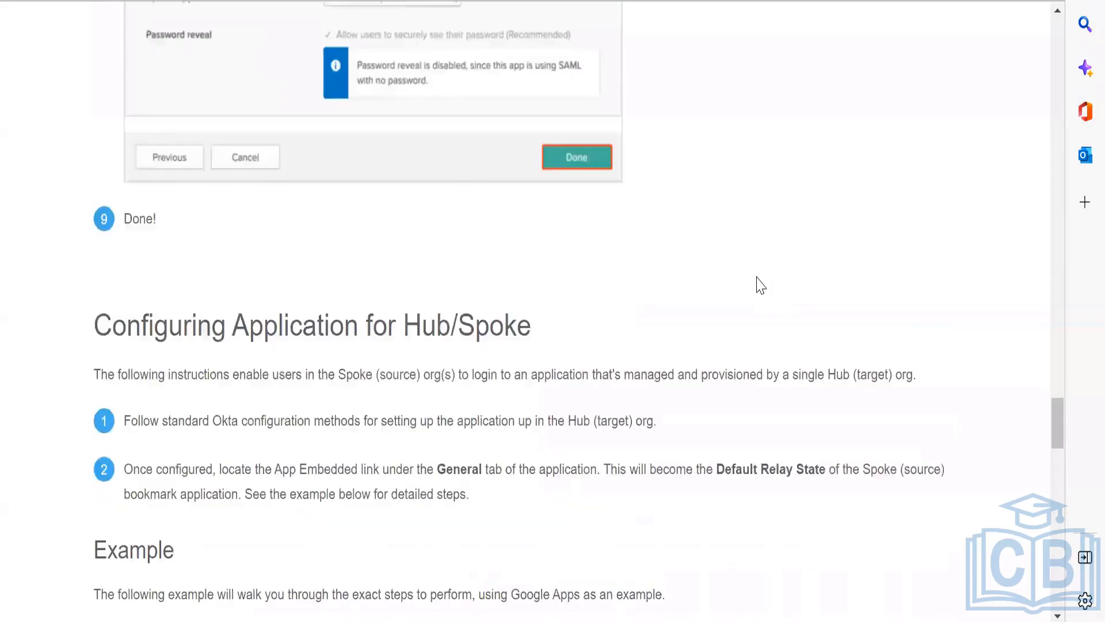
scroll(761, 285, down, 10)
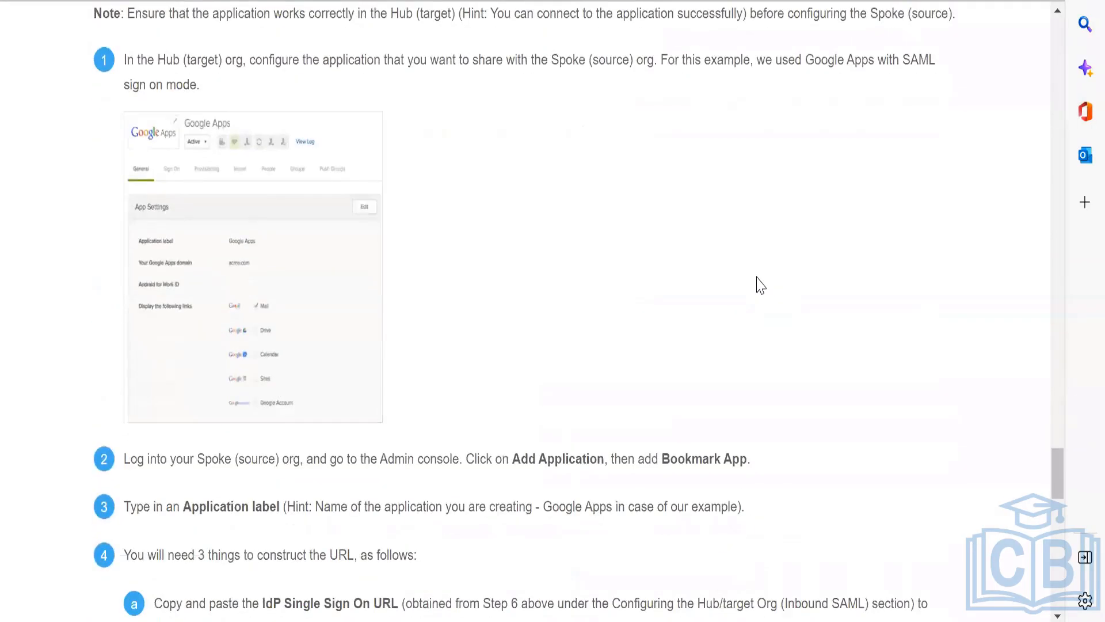
scroll(761, 285, down, 10)
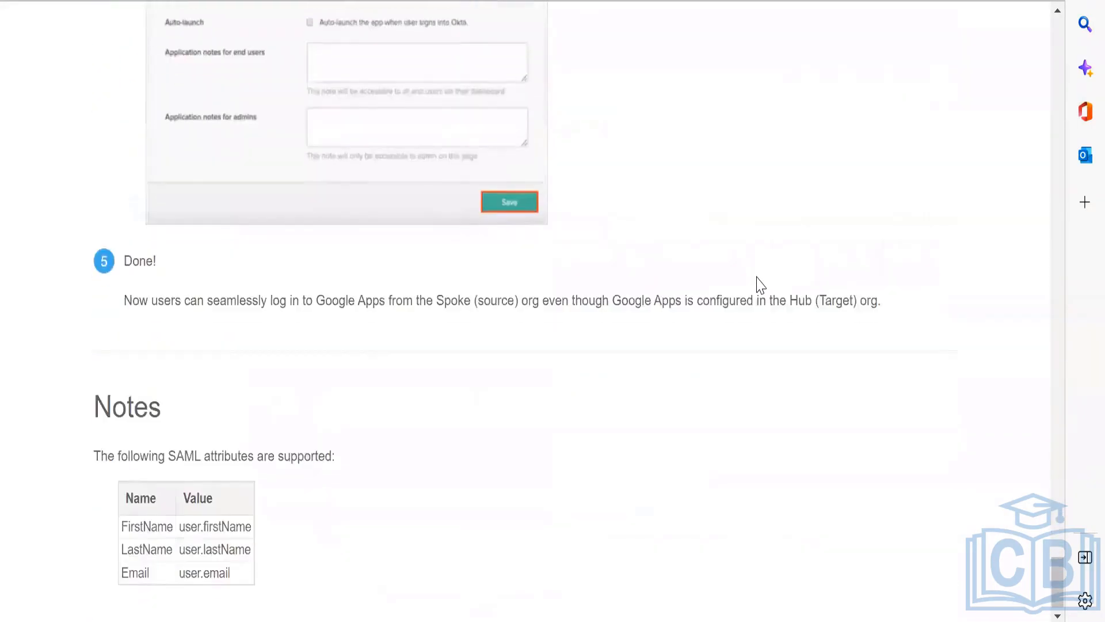
scroll(761, 285, up, 15)
scroll(761, 285, up, 15)
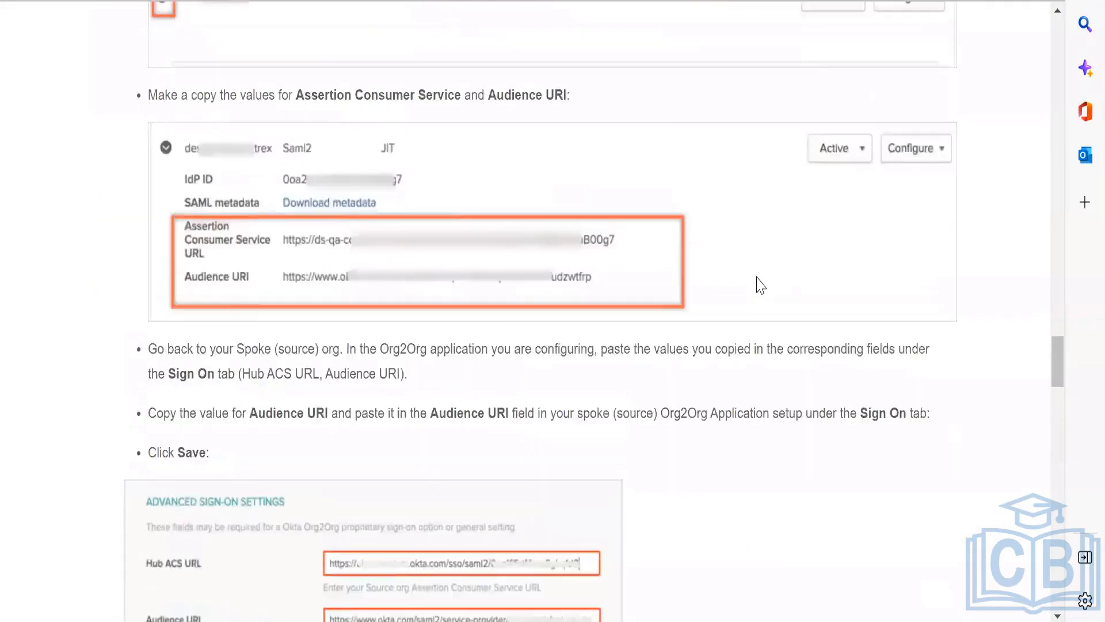
scroll(761, 285, down, 5)
scroll(761, 285, up, 5)
scroll(761, 285, down, 6)
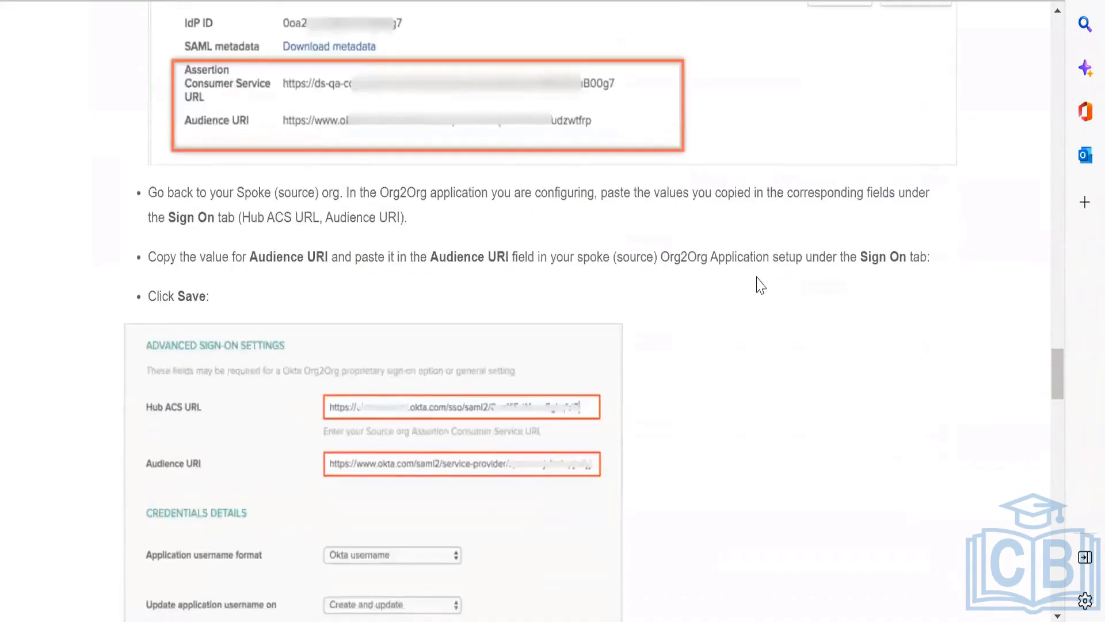
scroll(761, 284, down, 1)
scroll(761, 285, up, 15)
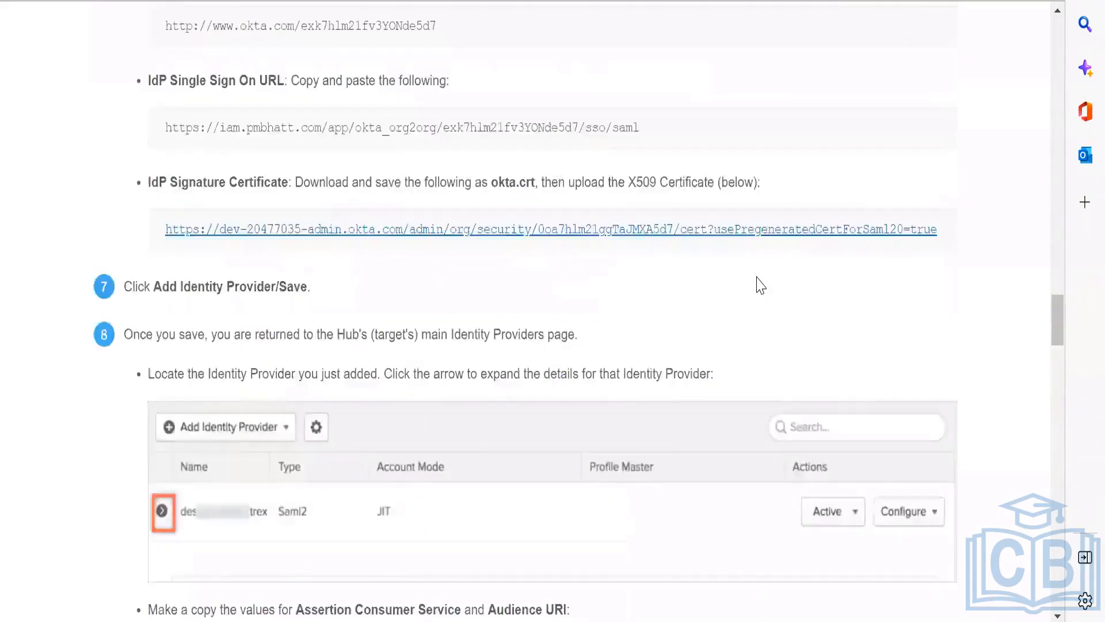
scroll(761, 284, up, 20)
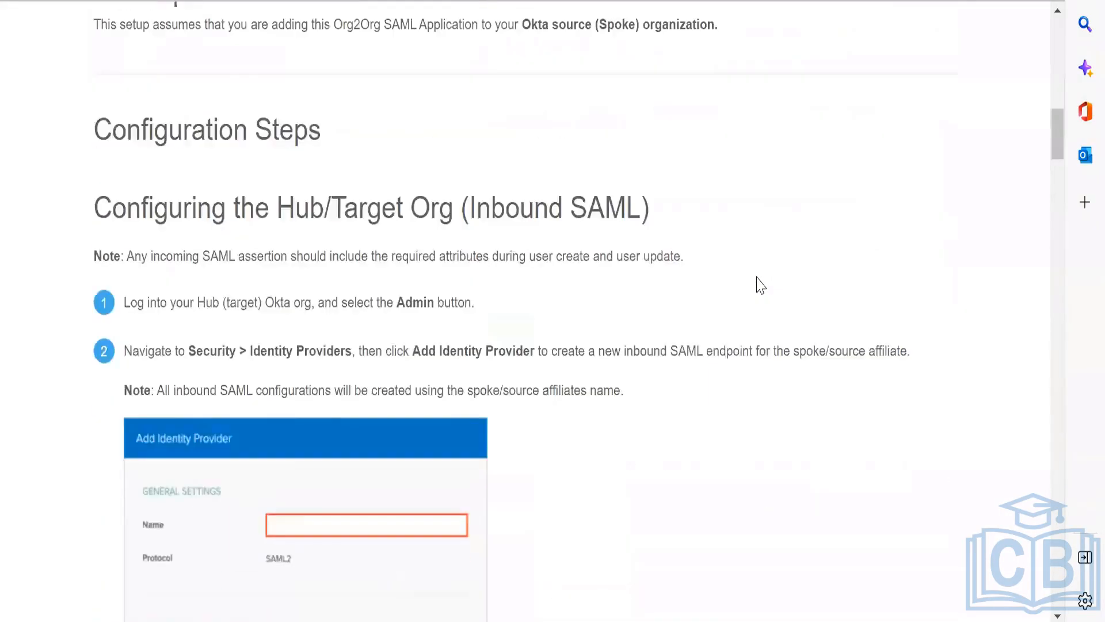
scroll(761, 284, down, 6)
scroll(761, 285, up, 7)
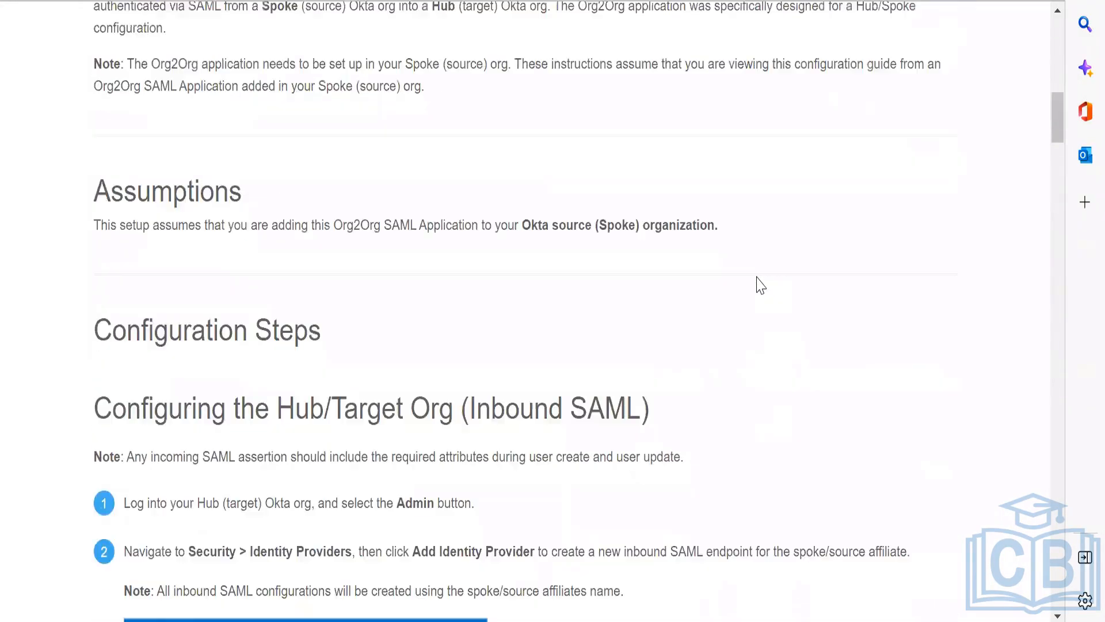
scroll(760, 285, up, 8)
scroll(761, 285, down, 9)
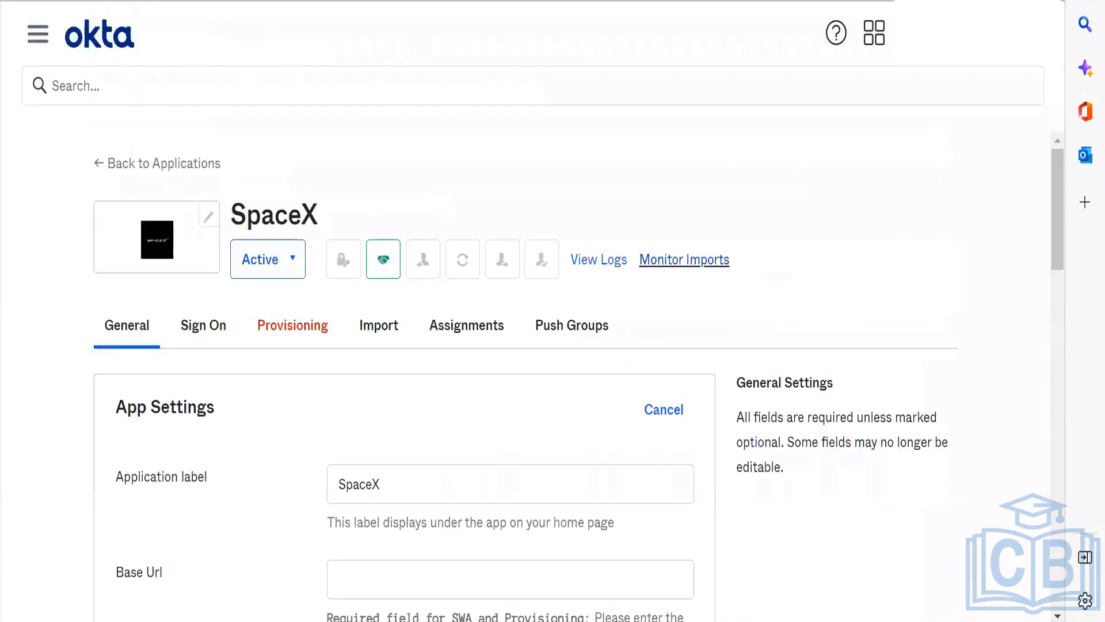
click(420, 579)
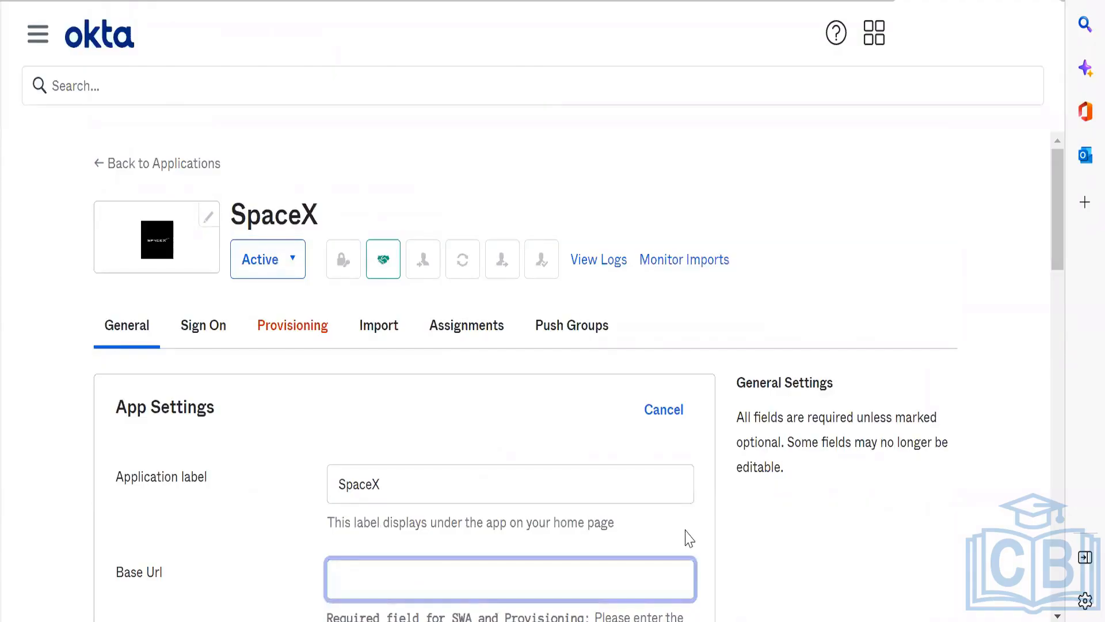
click(744, 551)
scroll(743, 550, down, 2)
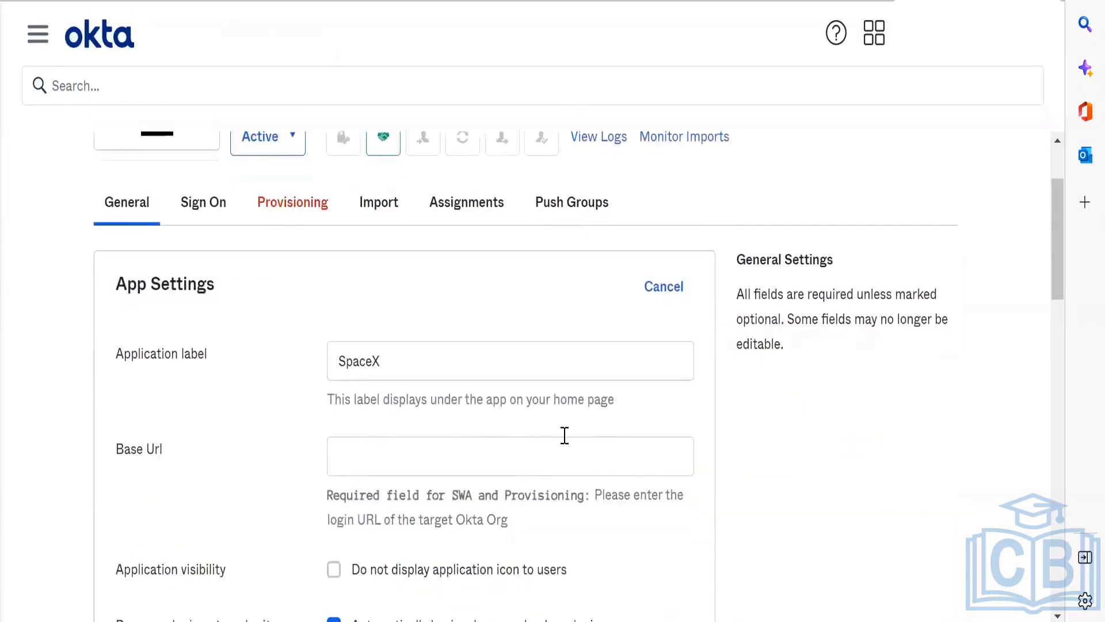
click(514, 473)
text(h)
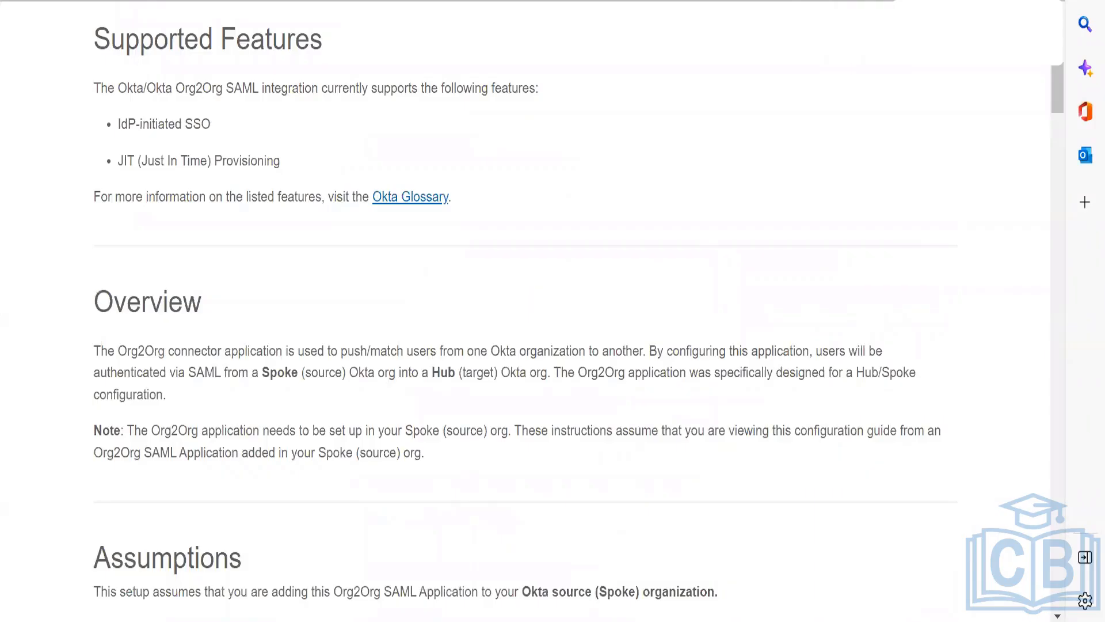
key(alt+Tab)
key(Tab)
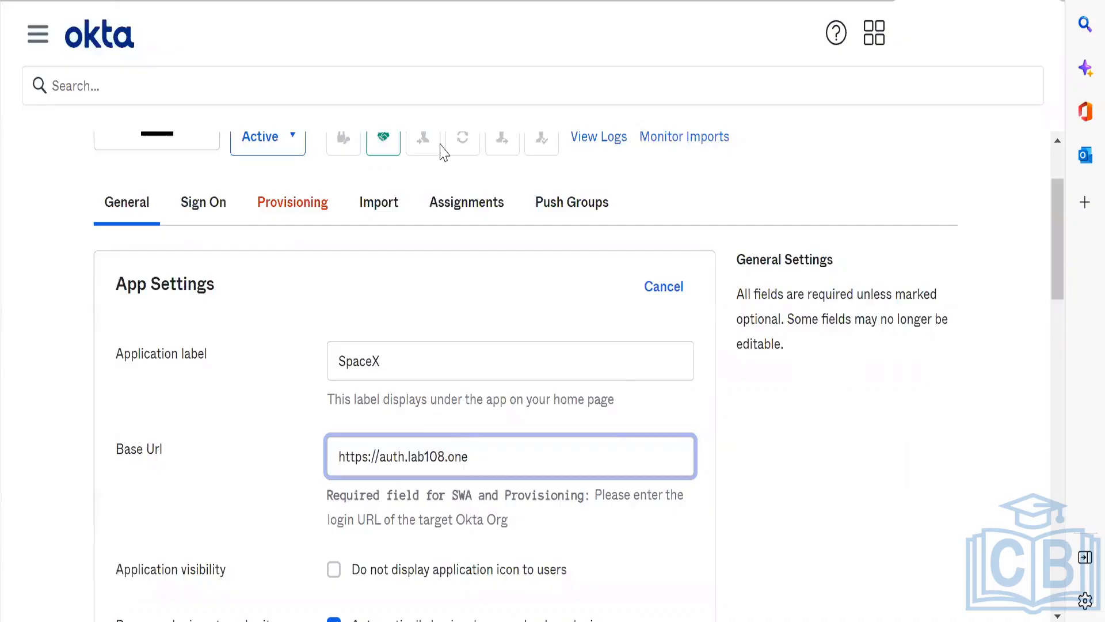
click(758, 460)
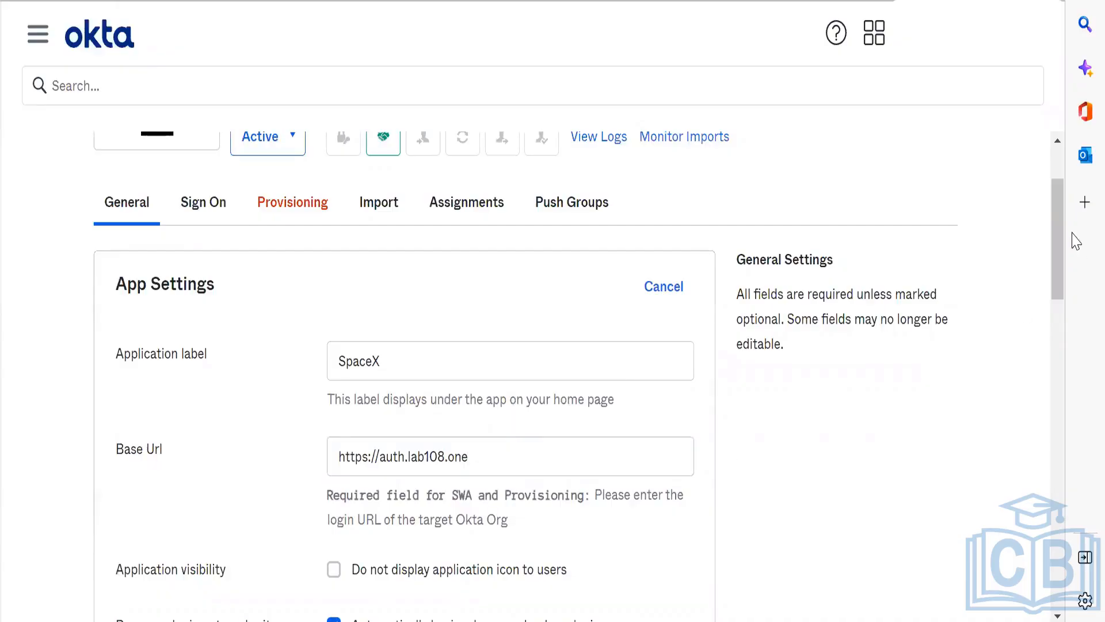
drag(1056, 247, 1071, 353)
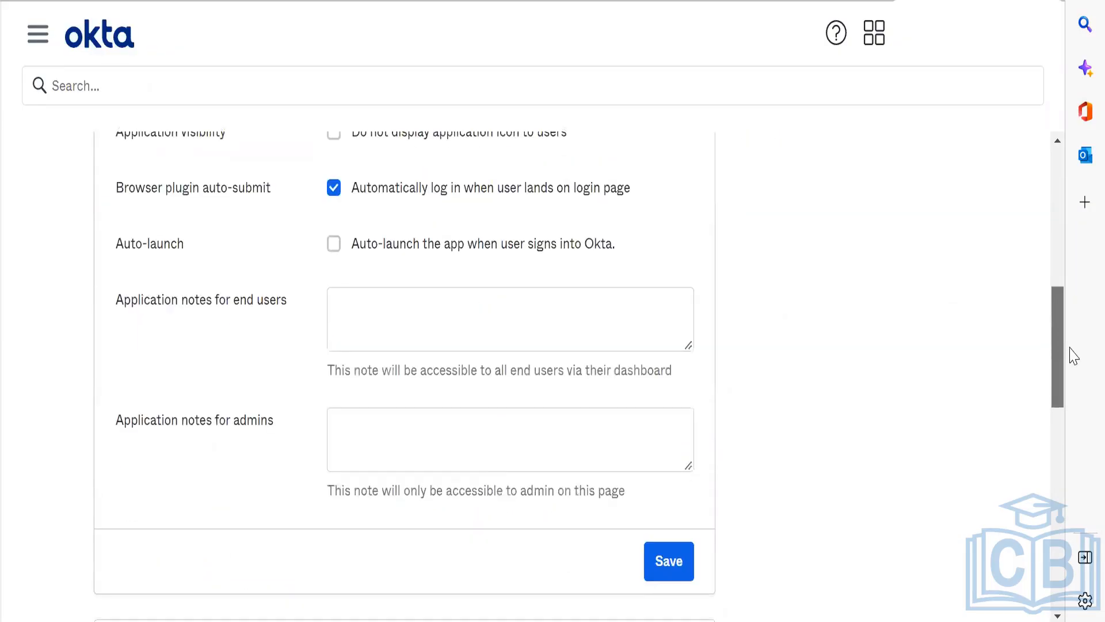
click(681, 576)
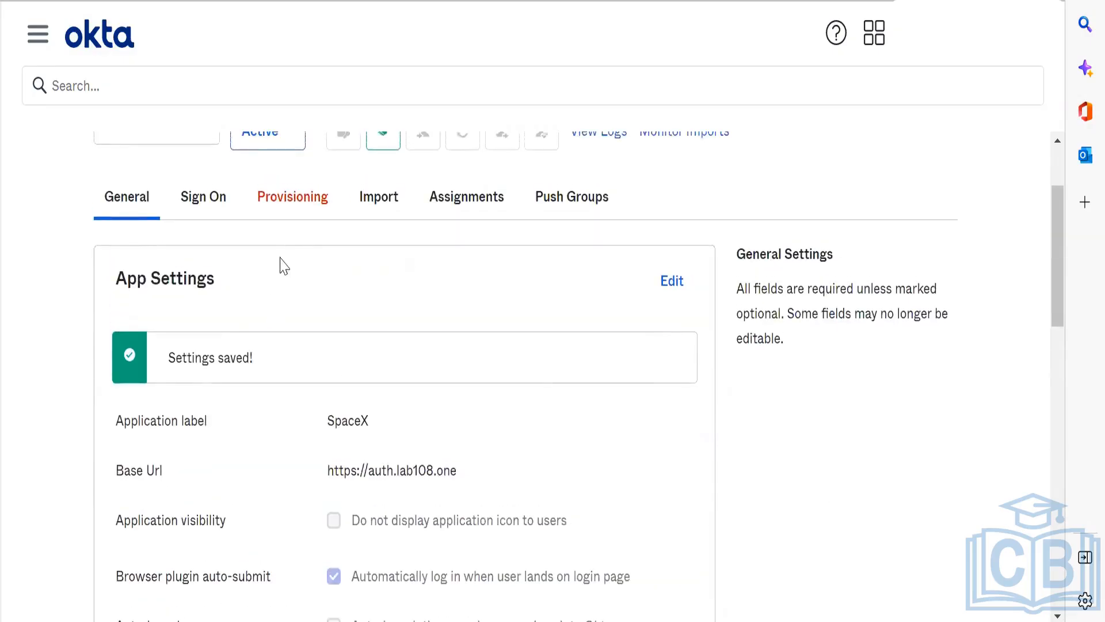
Step: Start configuring the SpaceX app's provisioning and enable API integration
click(284, 210)
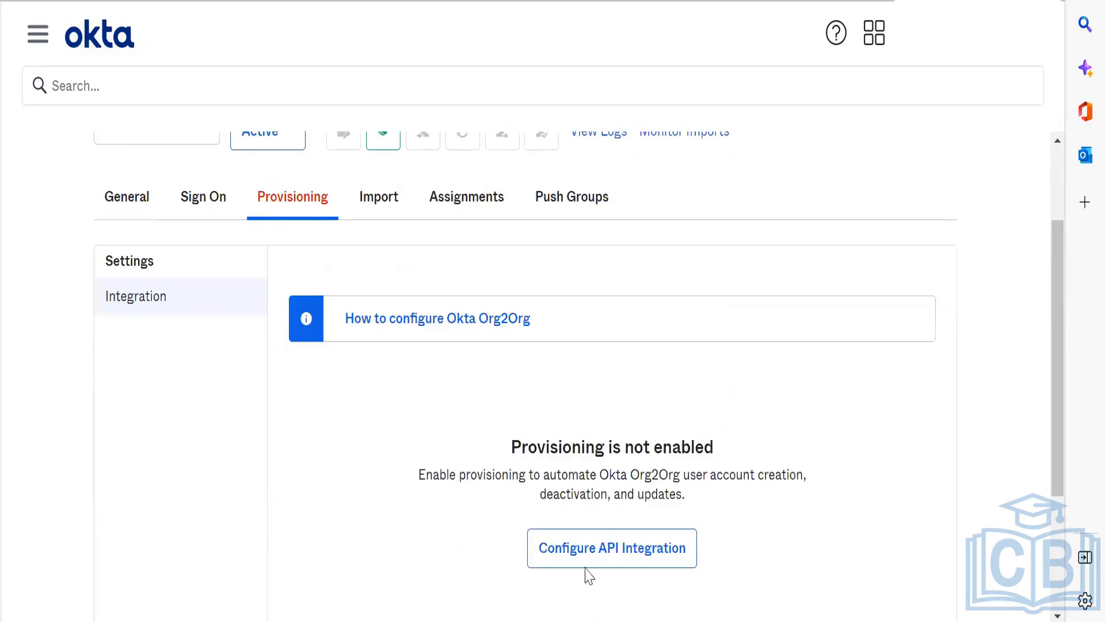
click(600, 548)
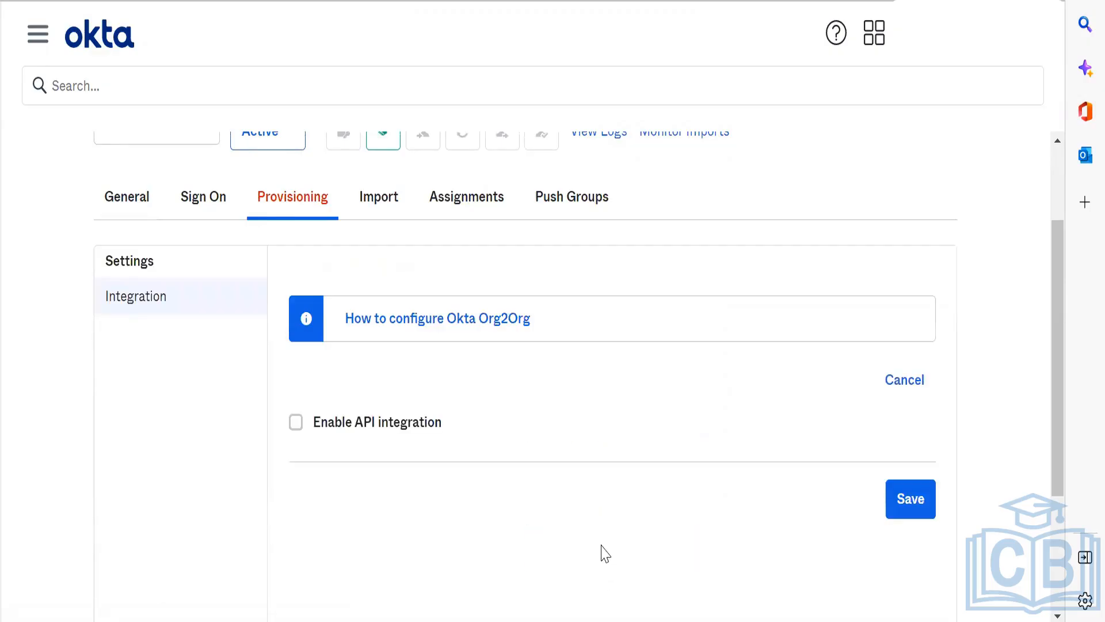
click(411, 431)
Step: Copy the Org2Org token value from the preview sandbox and paste it as the SpaceX app's security token
click(723, 543)
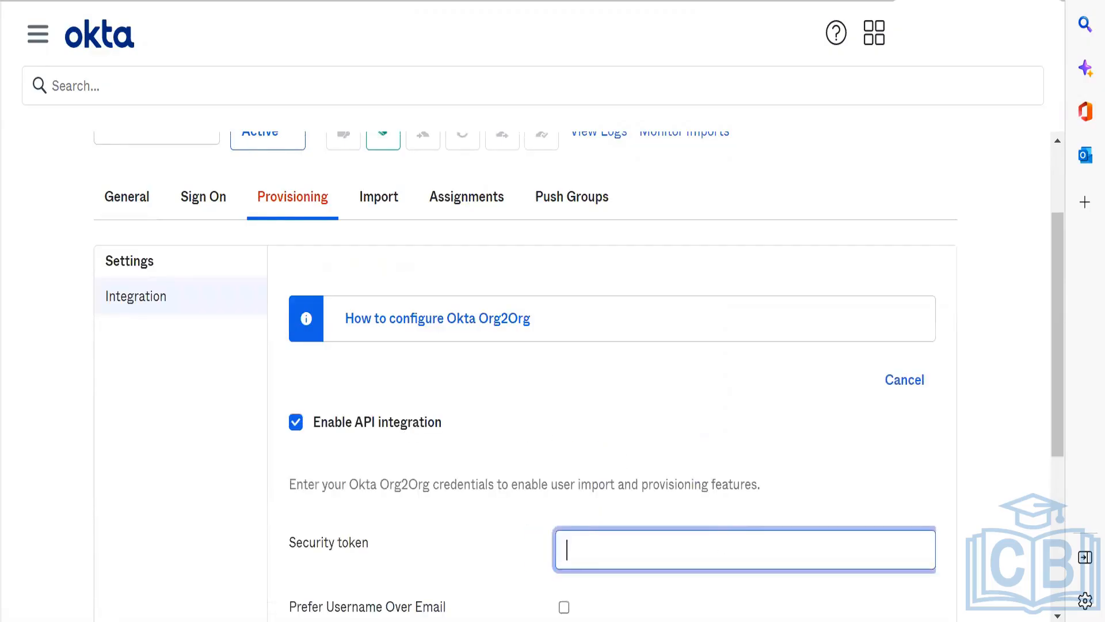
key(alt+Tab)
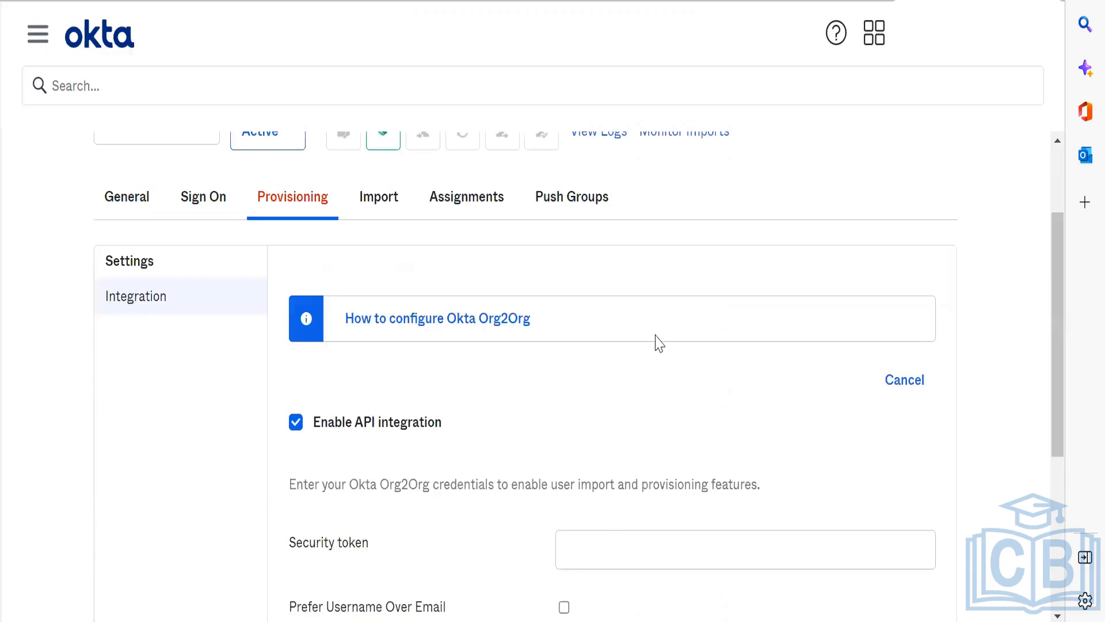
key(alt+Tab)
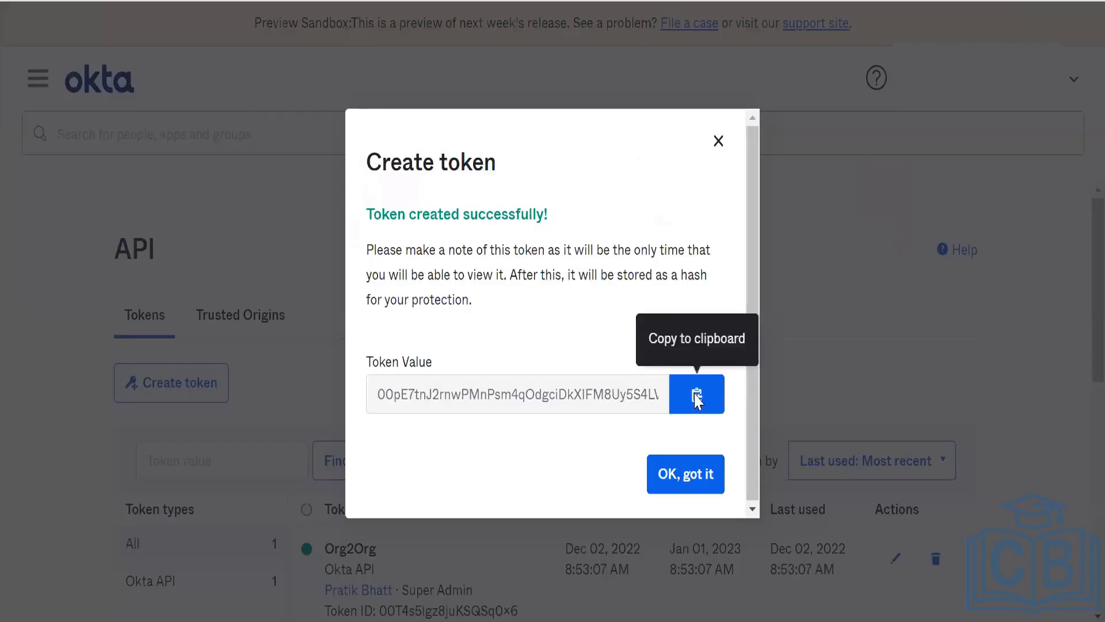
click(697, 396)
key(alt+Tab)
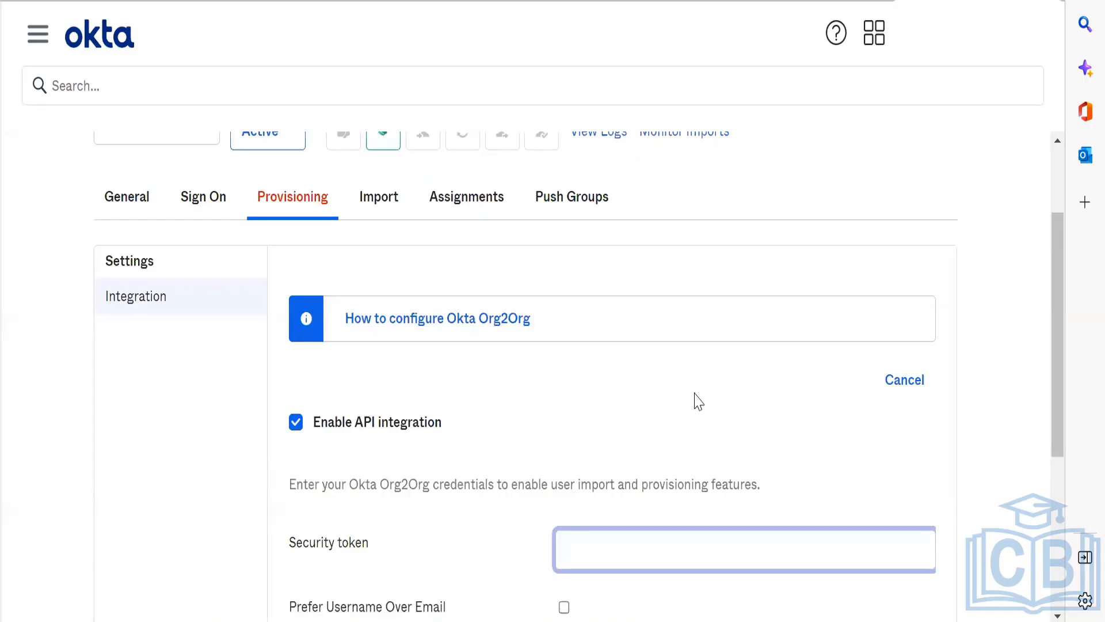
key(ctrl+v)
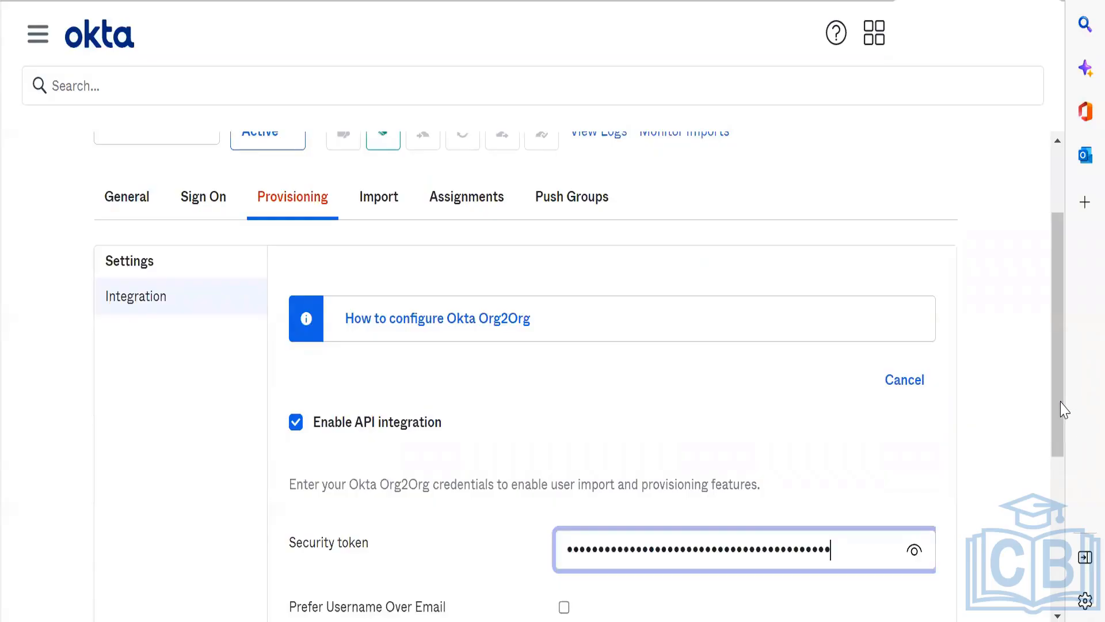
Step: Test the SpaceX app's API credentials, save the API integration, and dismiss the browser's save-password prompt
drag(1062, 406, 1065, 553)
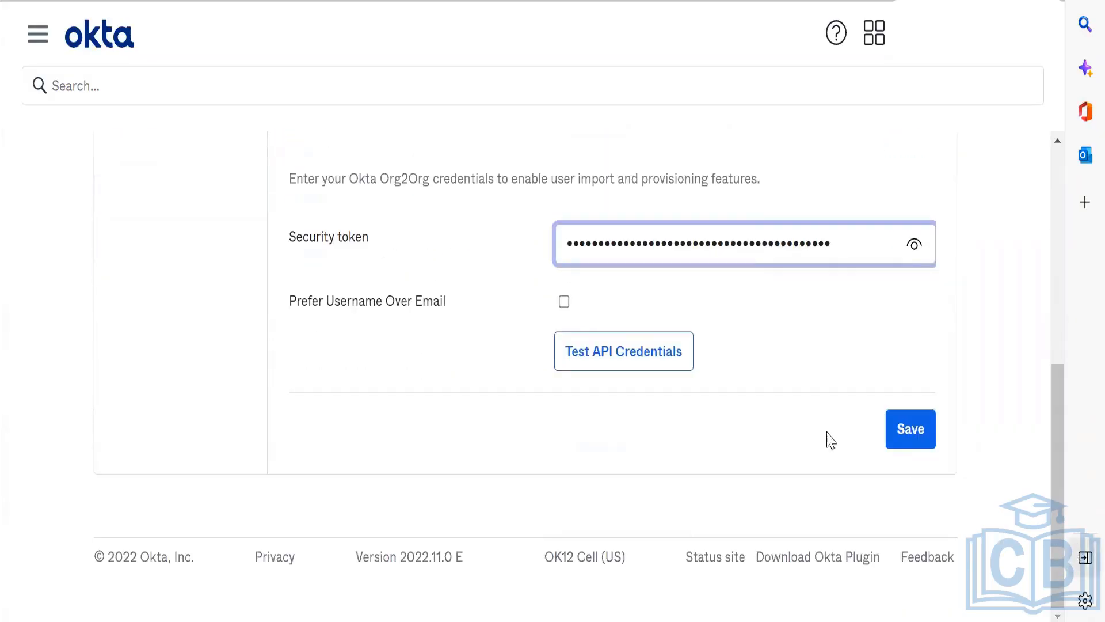
click(625, 340)
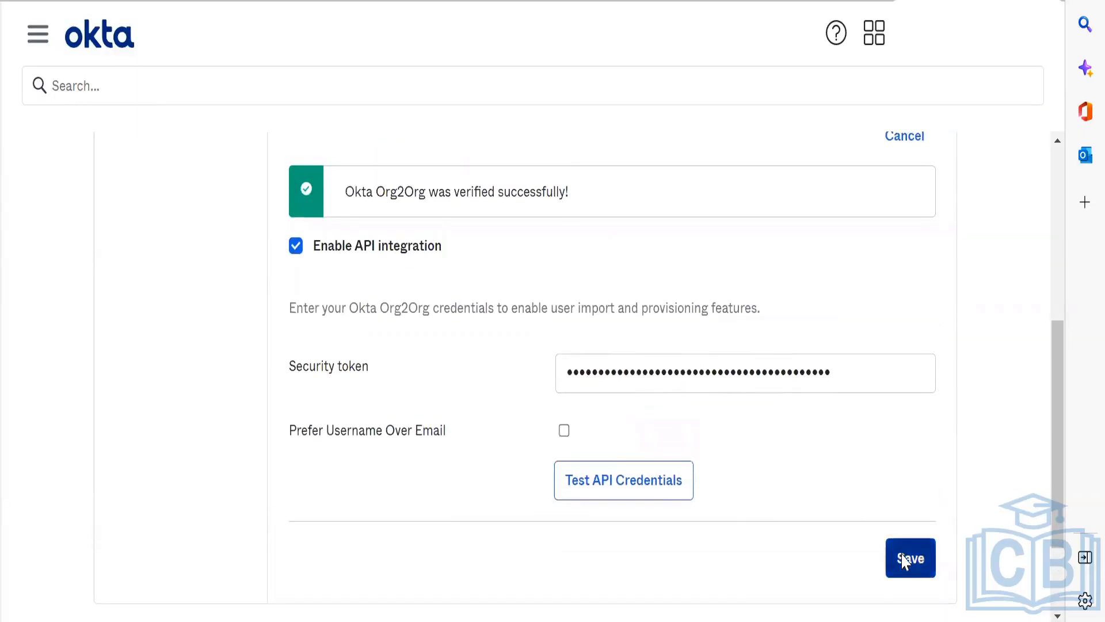
click(905, 559)
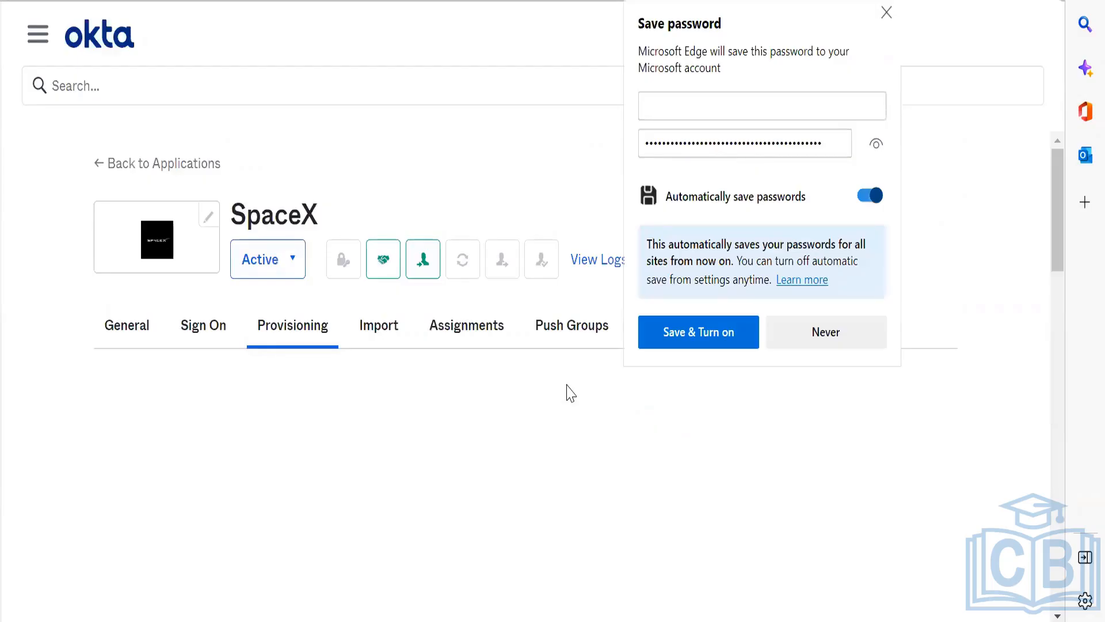
click(886, 12)
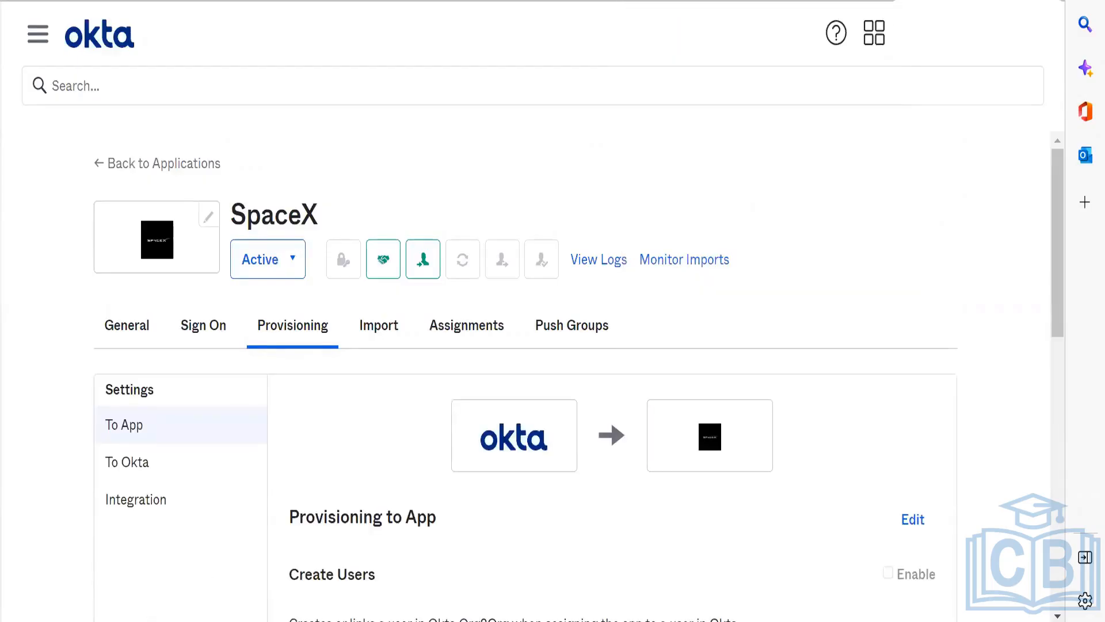
scroll(137, 601, down, 3)
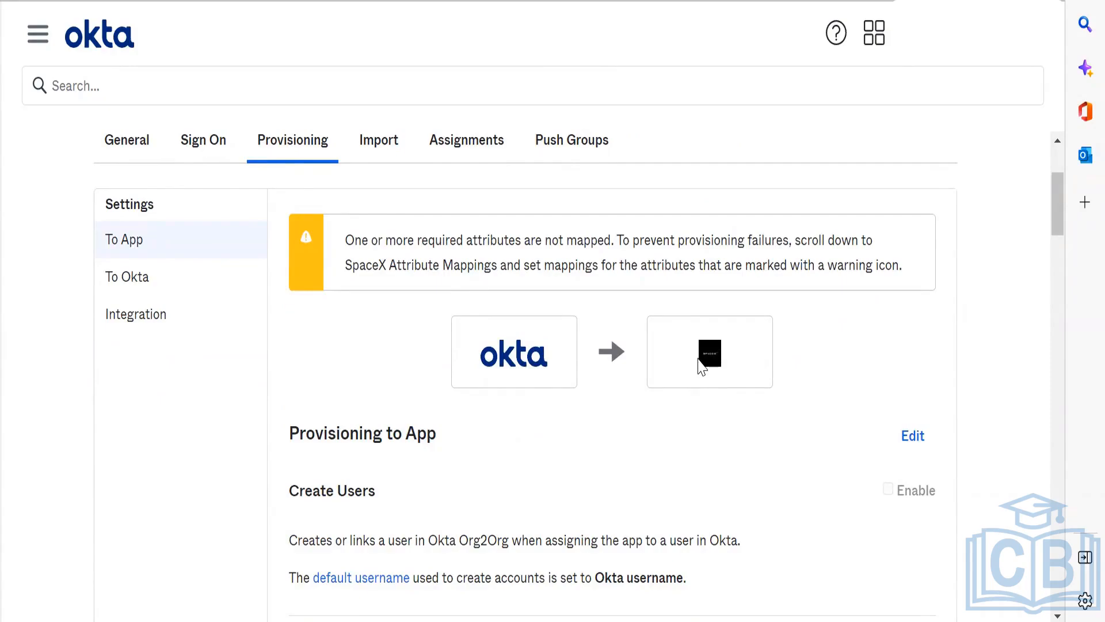
Step: Enable Create Users, Update User Attributes, Deactivate Users and Sync Password in the SpaceX app's Provisioning to App settings
scroll(699, 364, down, 7)
scroll(700, 365, up, 10)
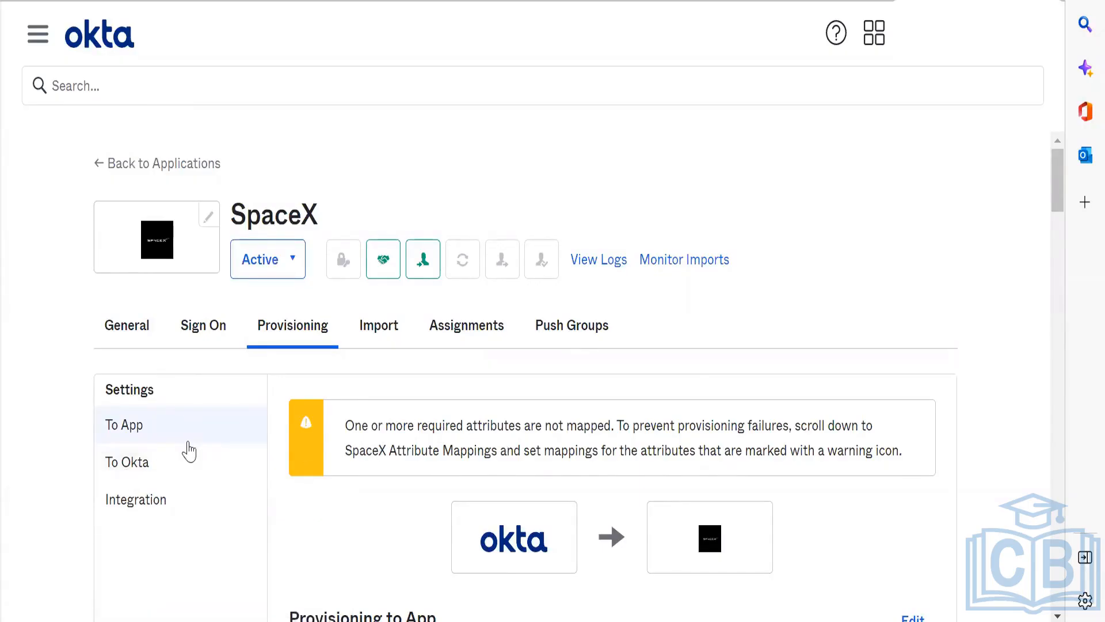
click(190, 462)
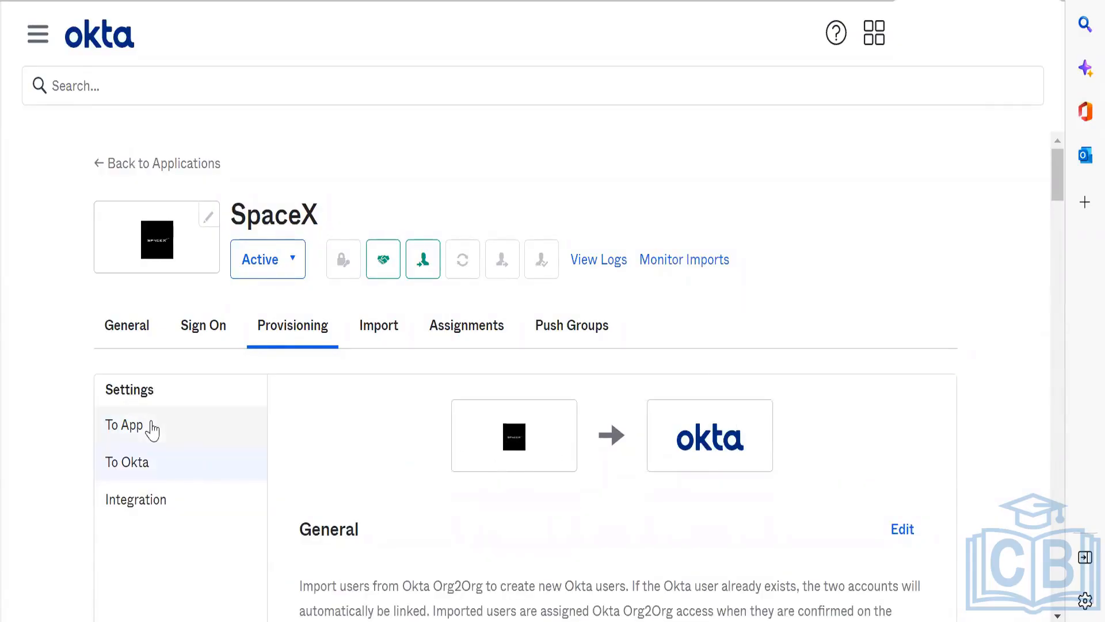
click(153, 426)
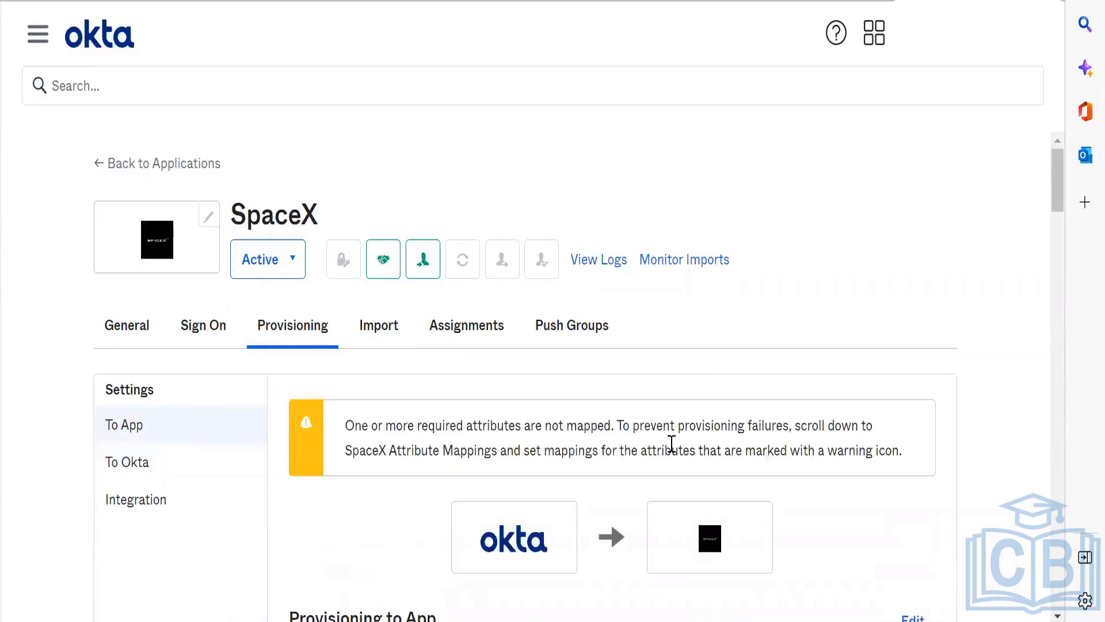
scroll(671, 451, down, 5)
scroll(671, 451, up, 1)
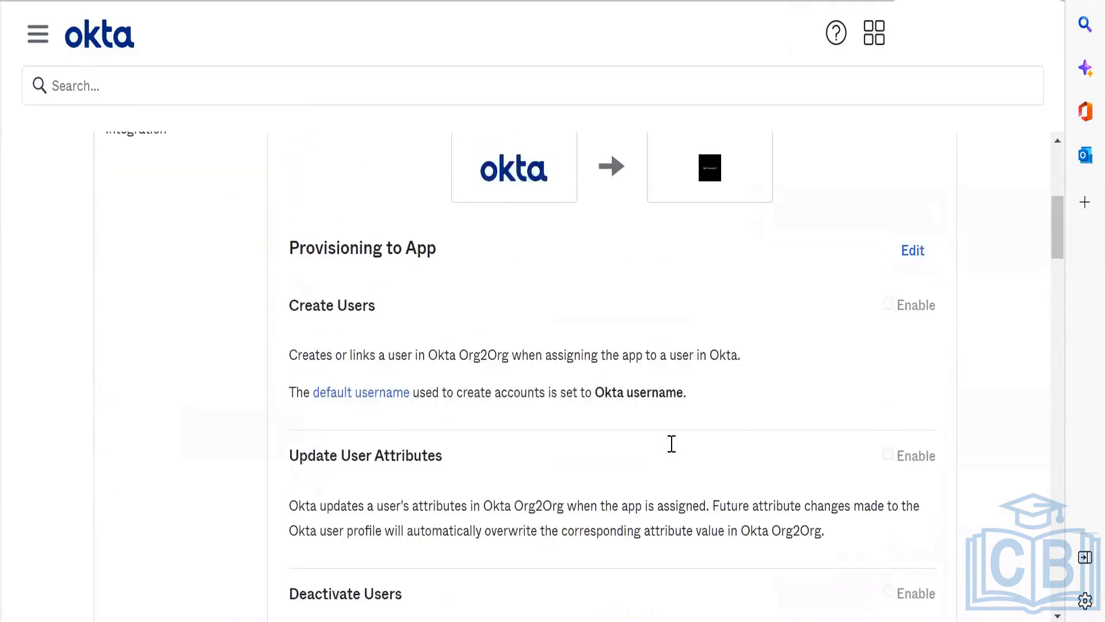
click(913, 255)
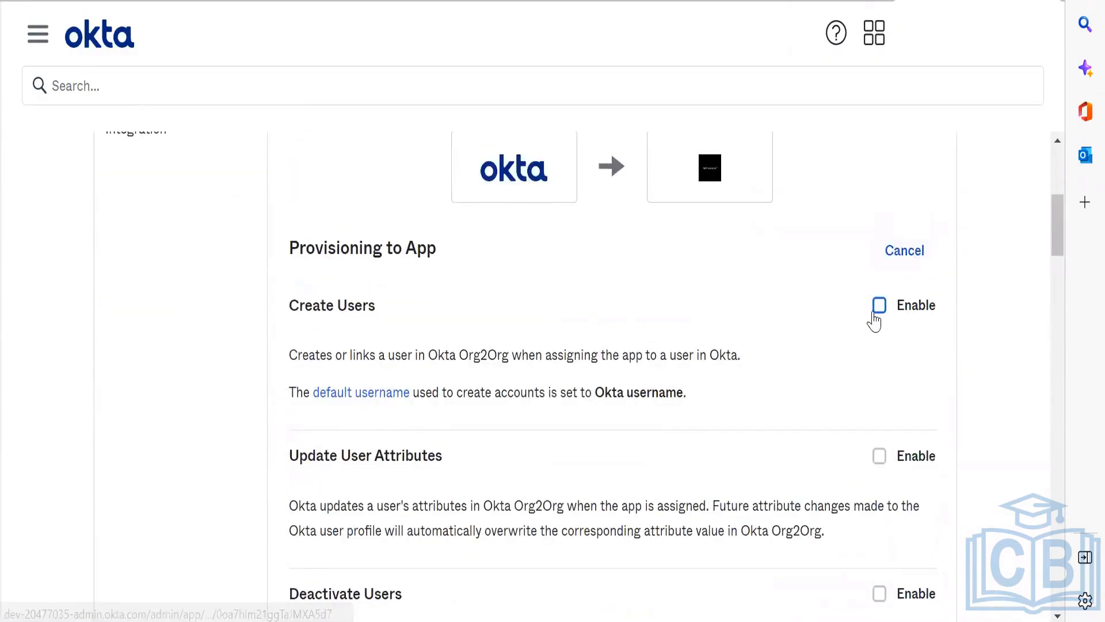
click(879, 305)
click(879, 456)
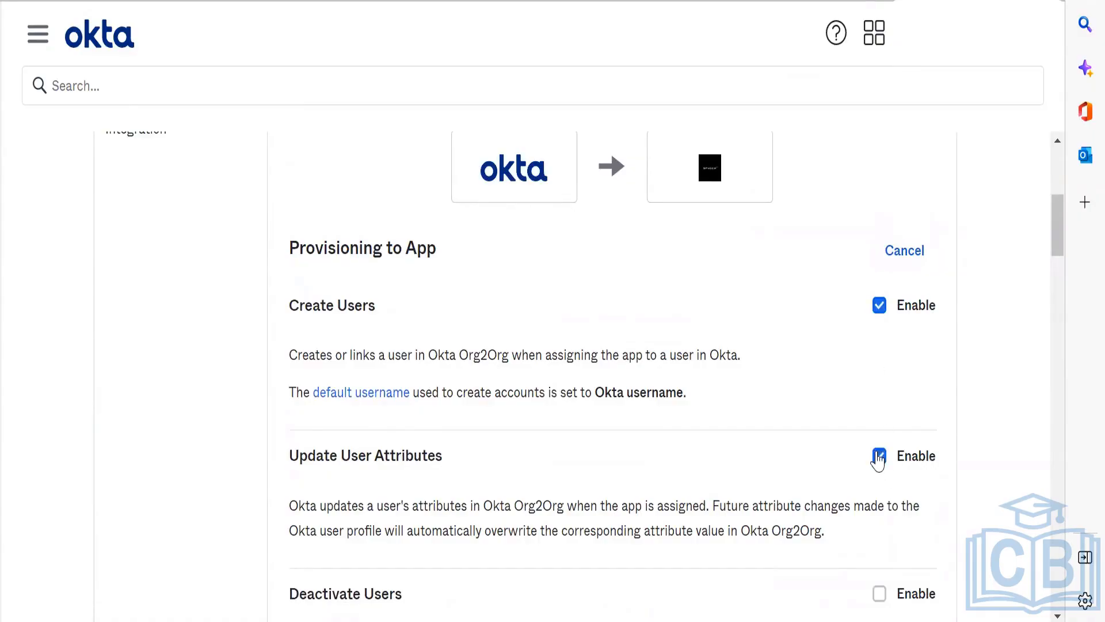
scroll(878, 458, down, 3)
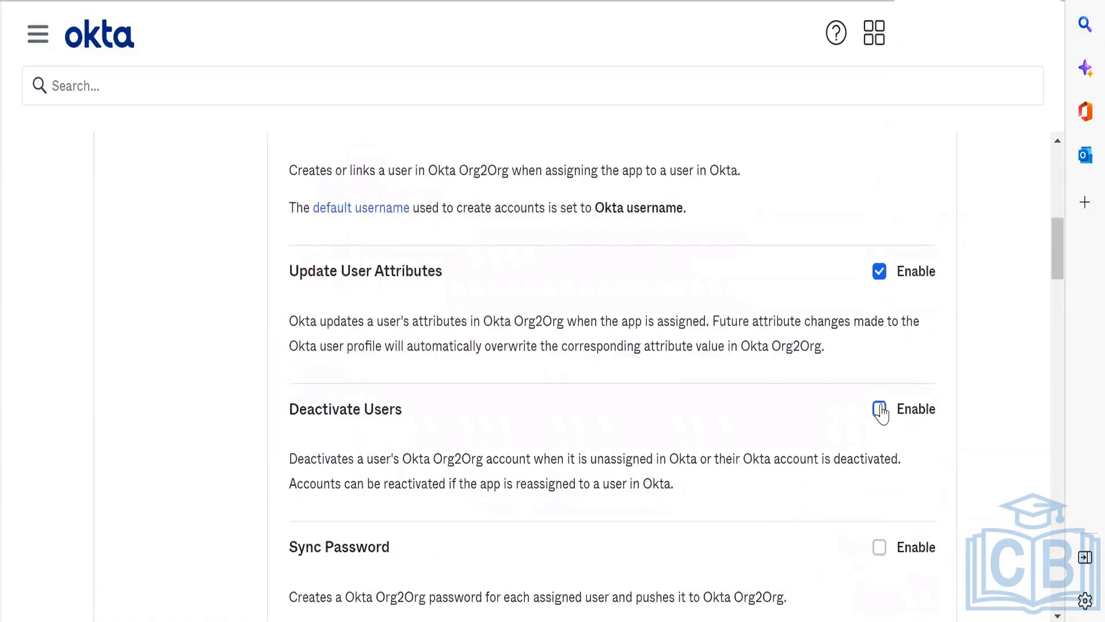
click(879, 409)
click(878, 547)
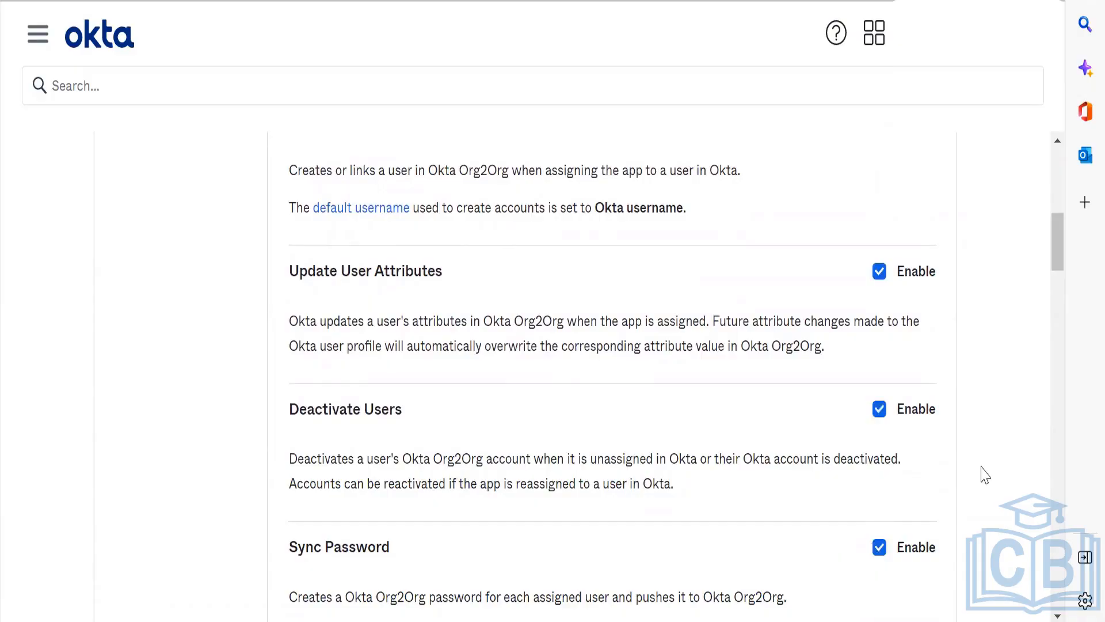
Step: Set the password type to Sync Okta Password and save the SpaceX app's provisioning settings
scroll(983, 475, down, 6)
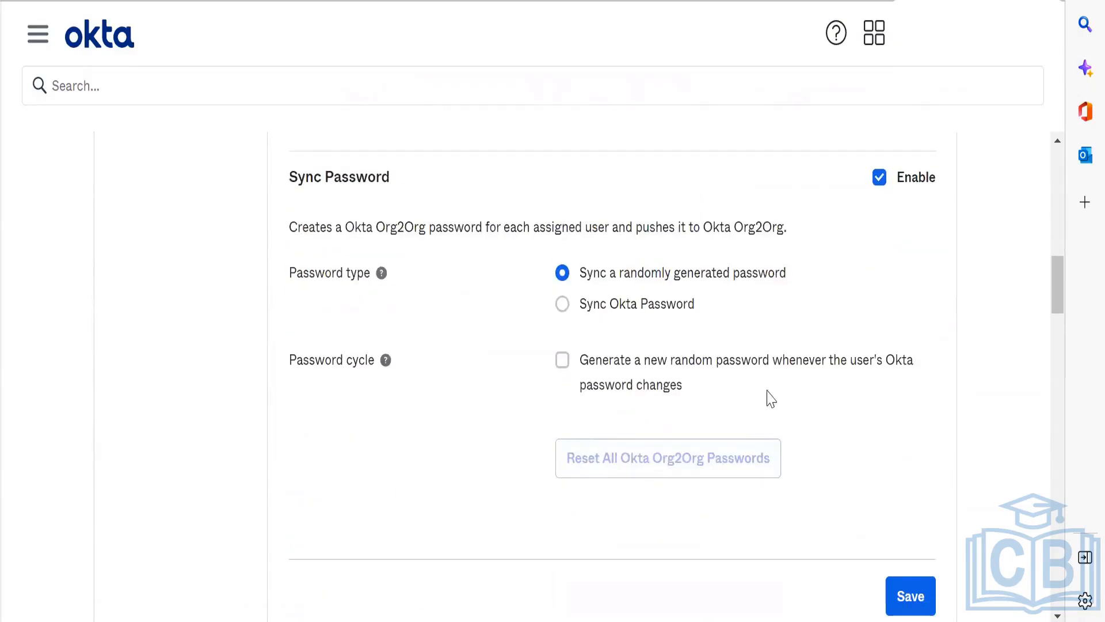
click(645, 311)
click(646, 309)
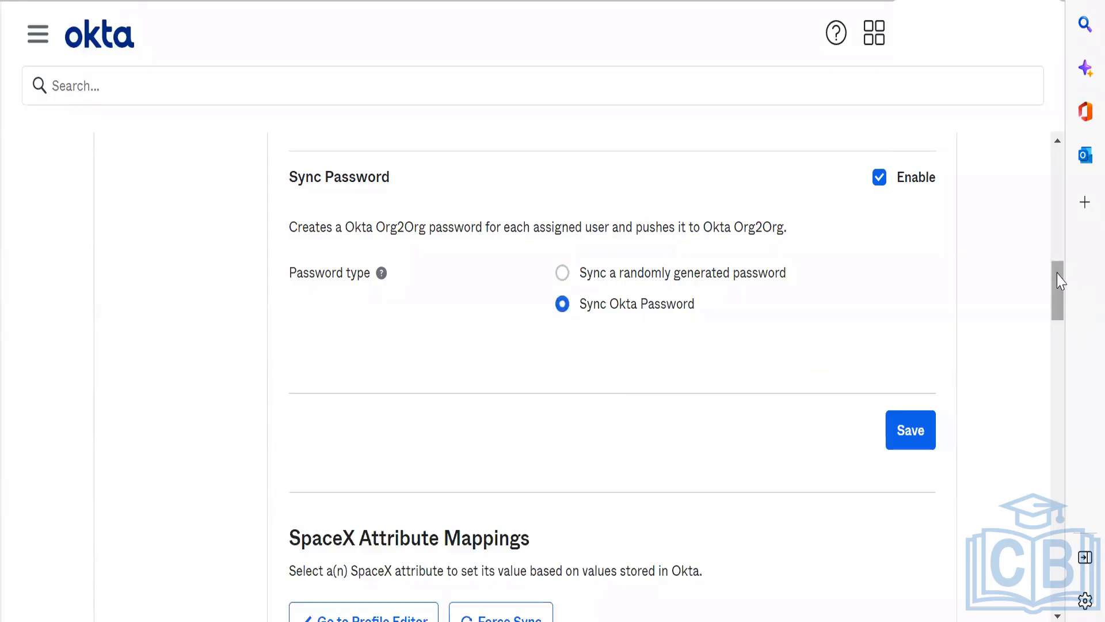
mouse_move(1061, 287)
mouse_down()
mouse_move(1066, 341)
mouse_move(1068, 306)
mouse_up()
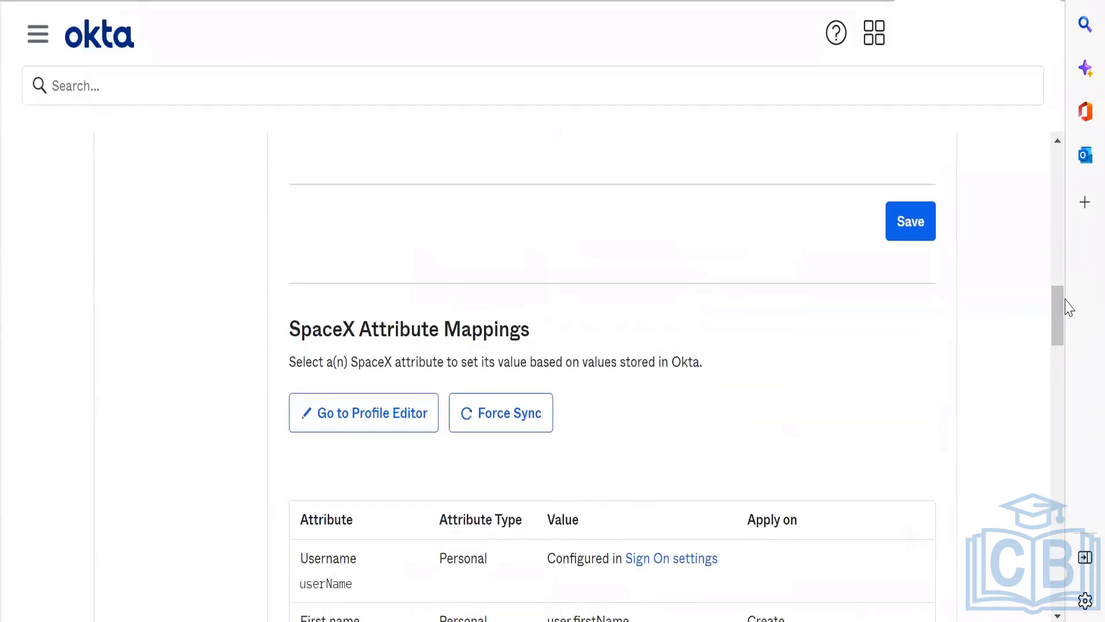
click(919, 226)
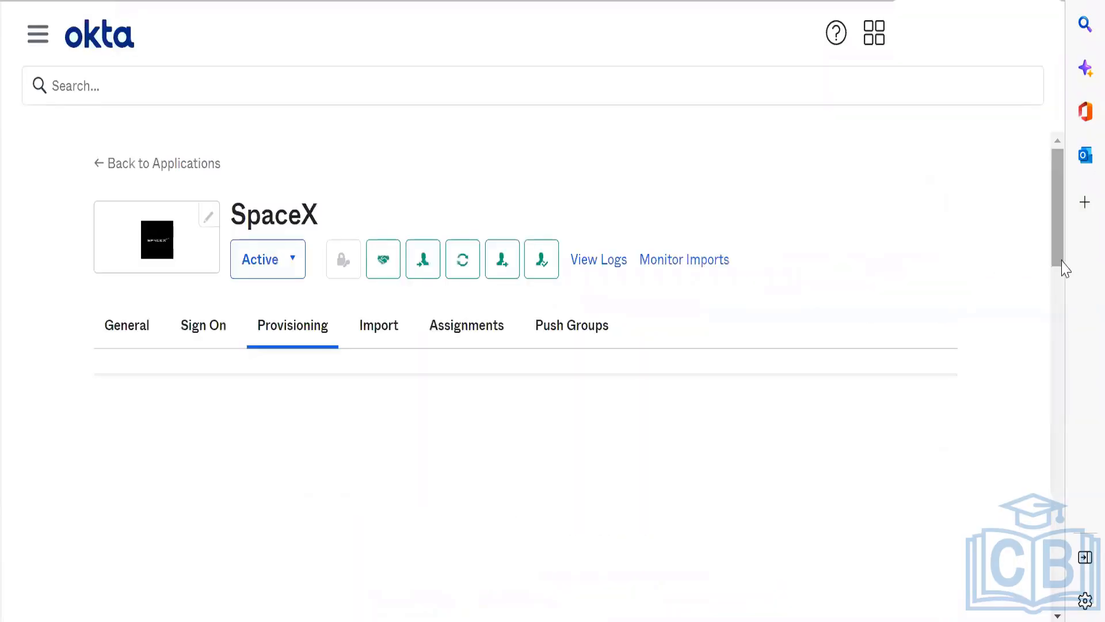
drag(1059, 246, 1053, 177)
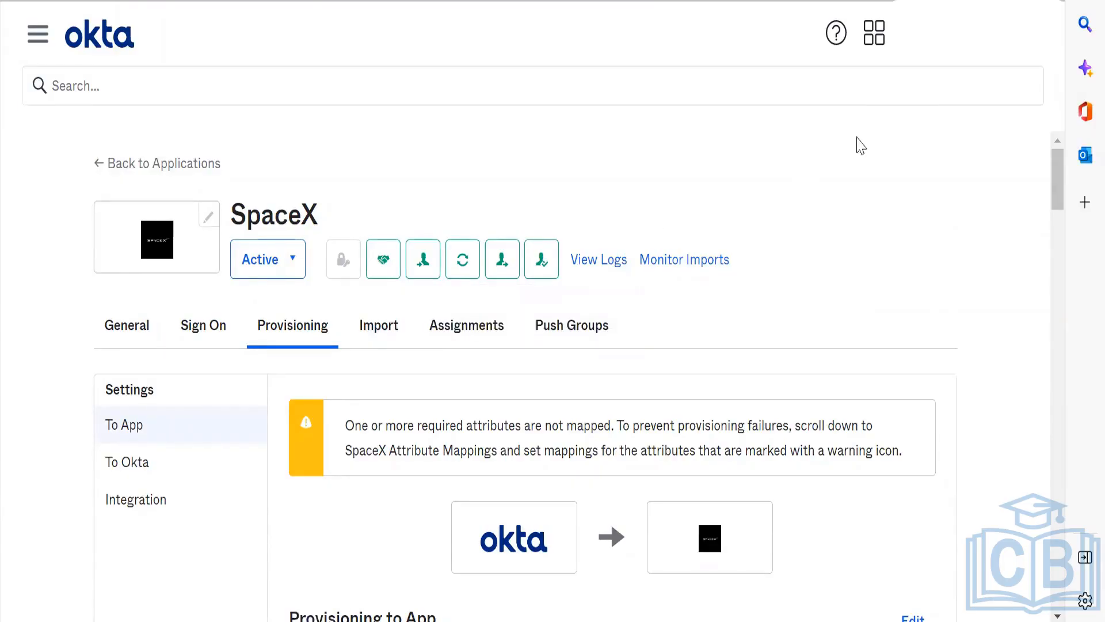
Step: Close the created-token dialog in the preview sandbox and view the org's existing people in its directory
click(967, 33)
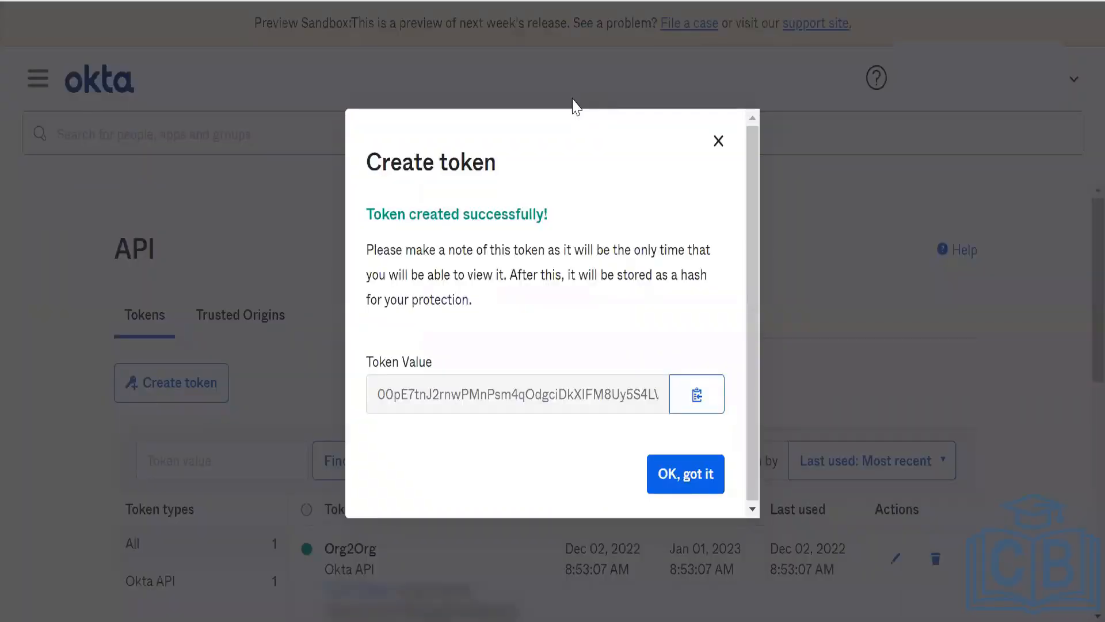
click(679, 477)
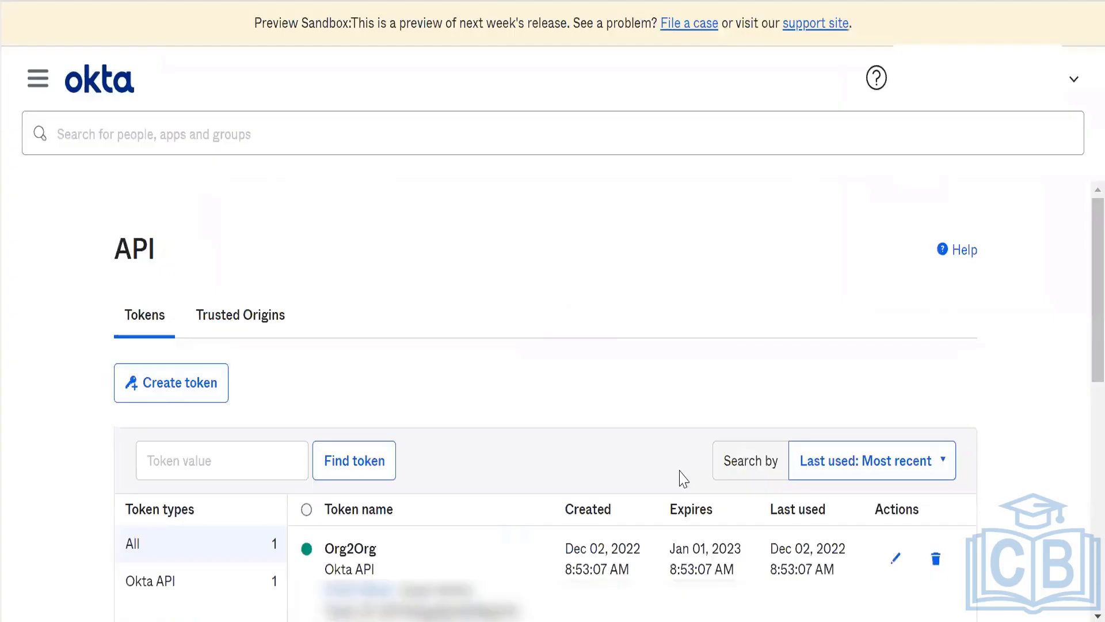
click(33, 78)
click(85, 232)
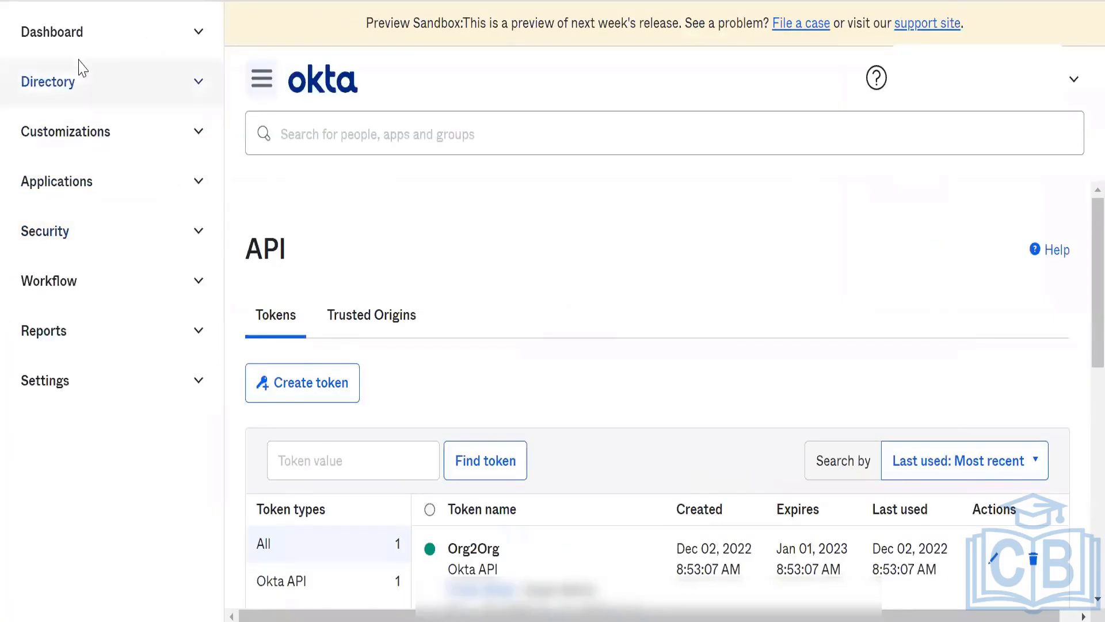
click(81, 81)
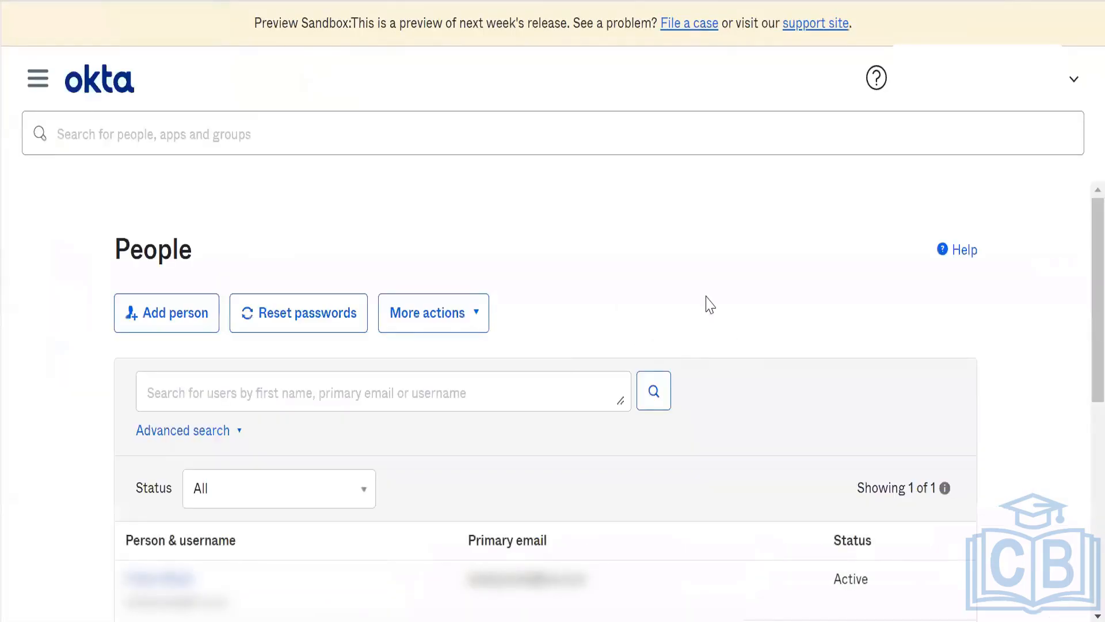
scroll(723, 279, down, 1)
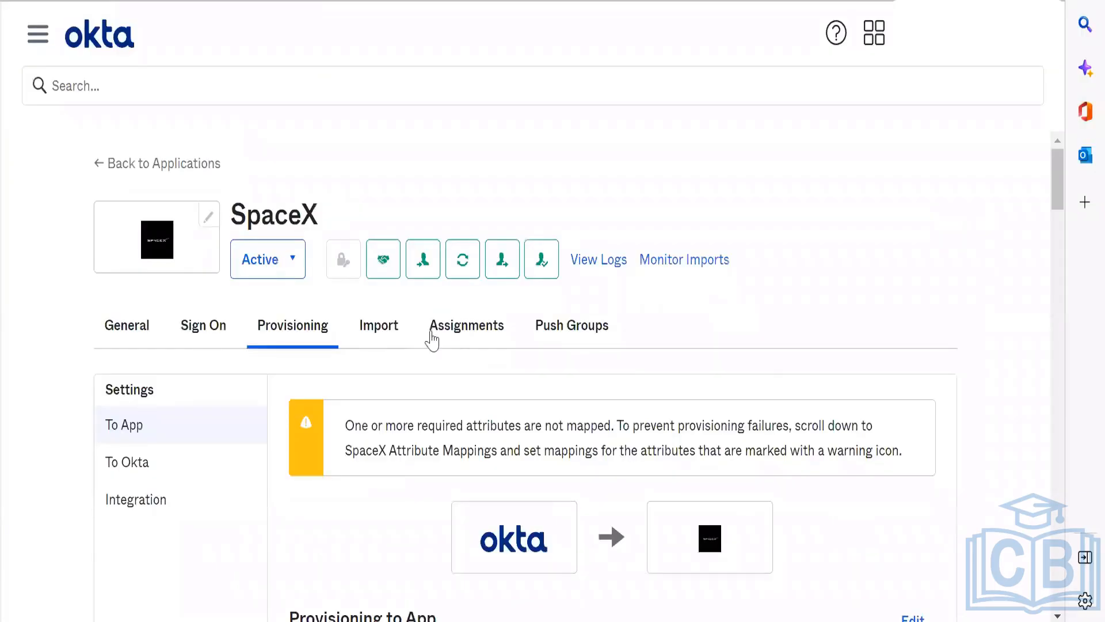
Step: Assign the developer org's SpaceX app to the second listed person with the initial status active_with_pass, and finish the assignment
click(457, 325)
click(161, 405)
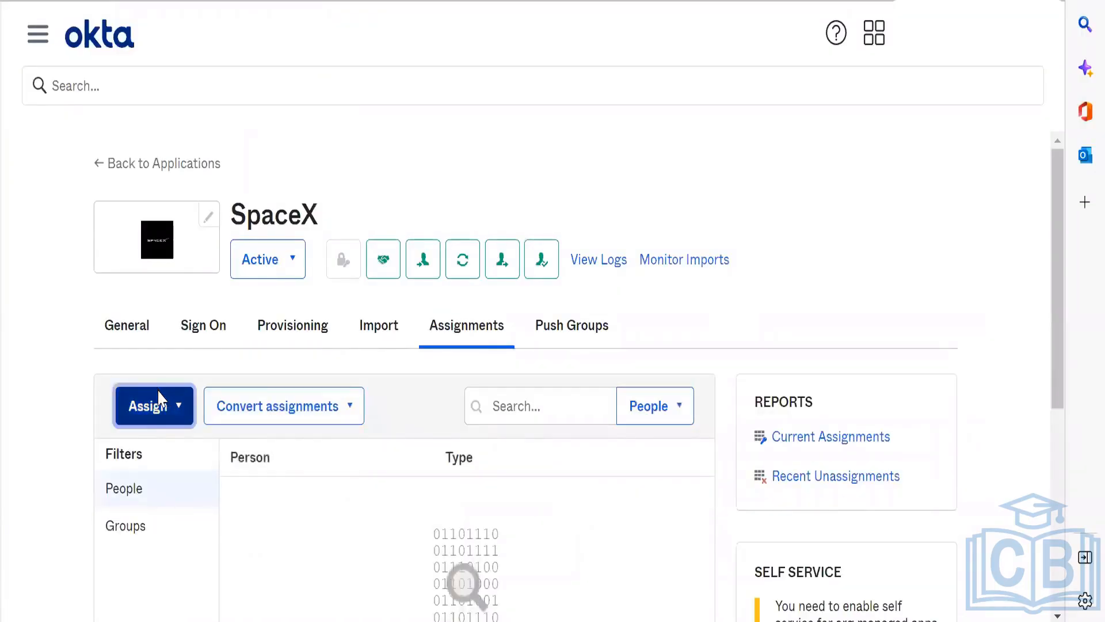
click(170, 397)
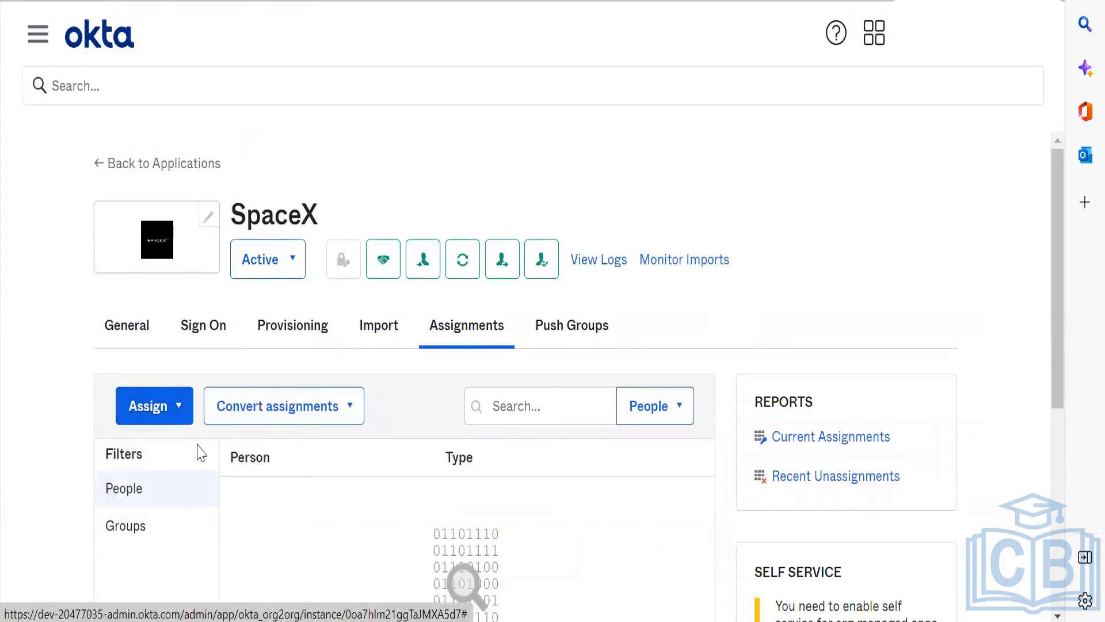
click(163, 406)
click(182, 451)
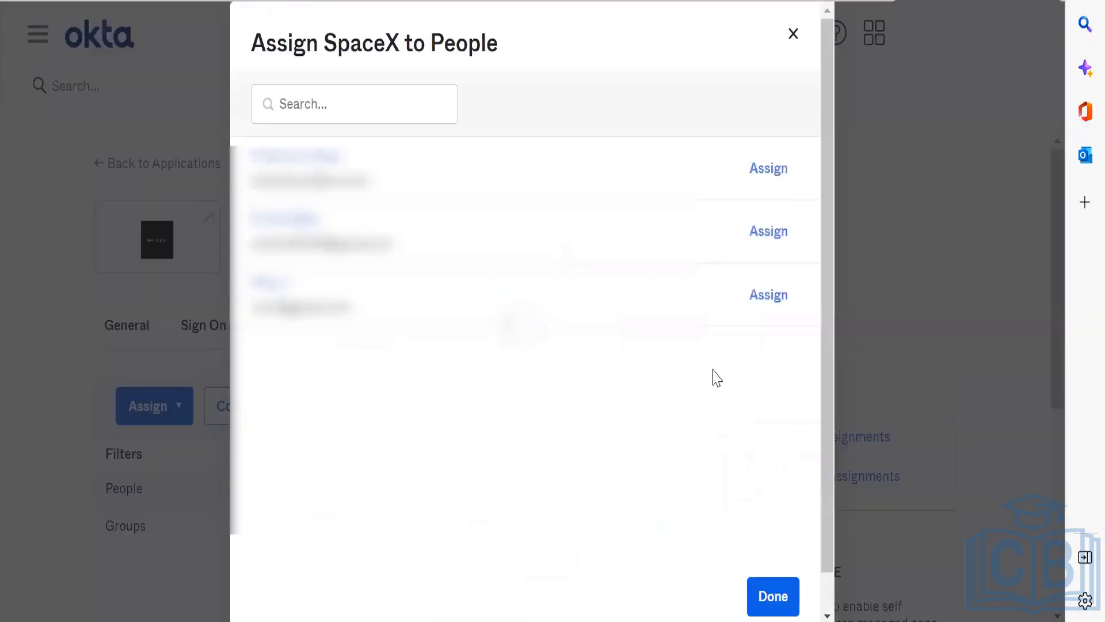
triple_click(284, 244)
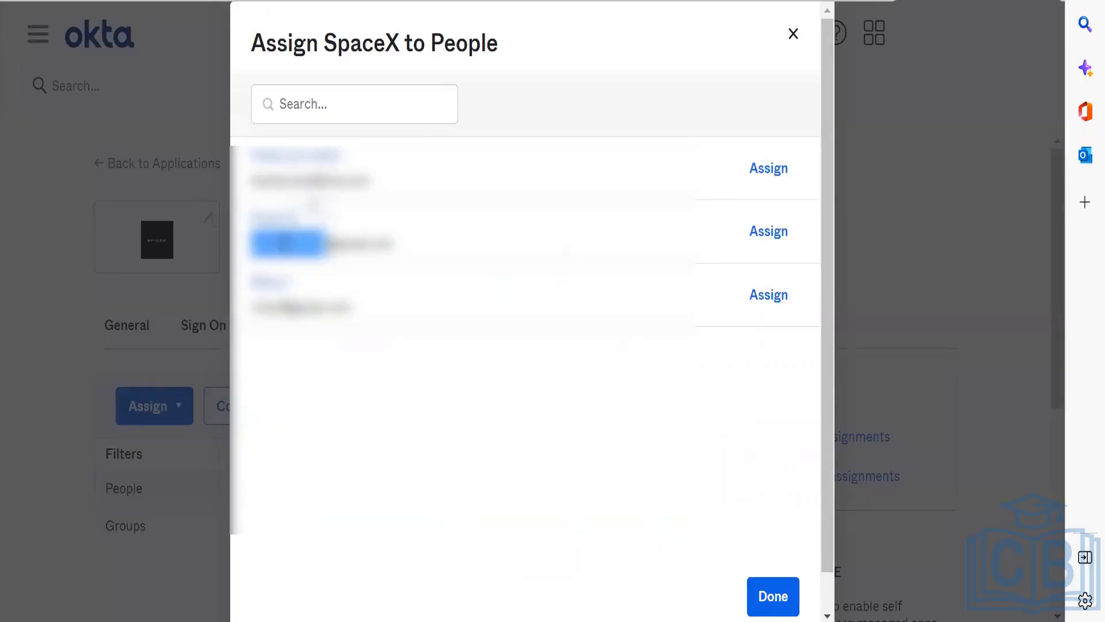
click(445, 228)
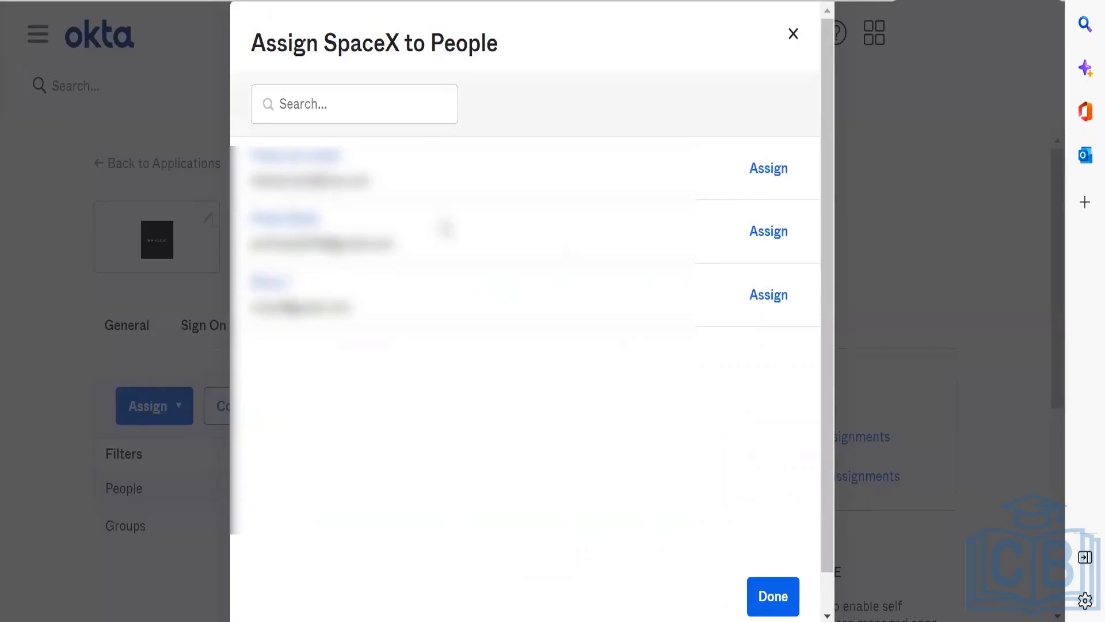
click(760, 230)
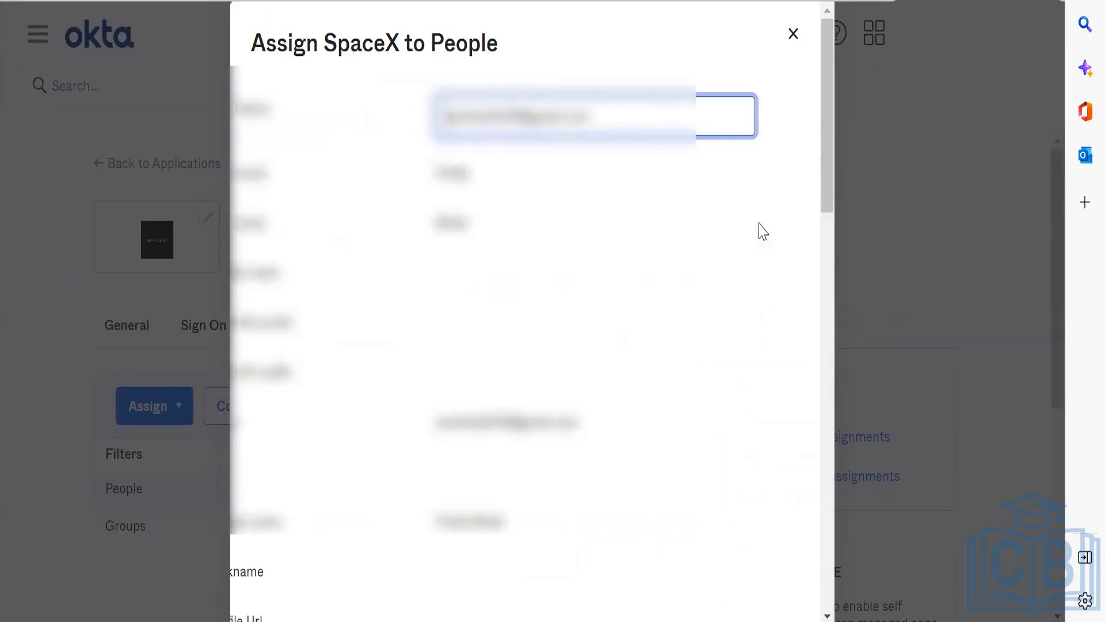
drag(827, 173, 825, 607)
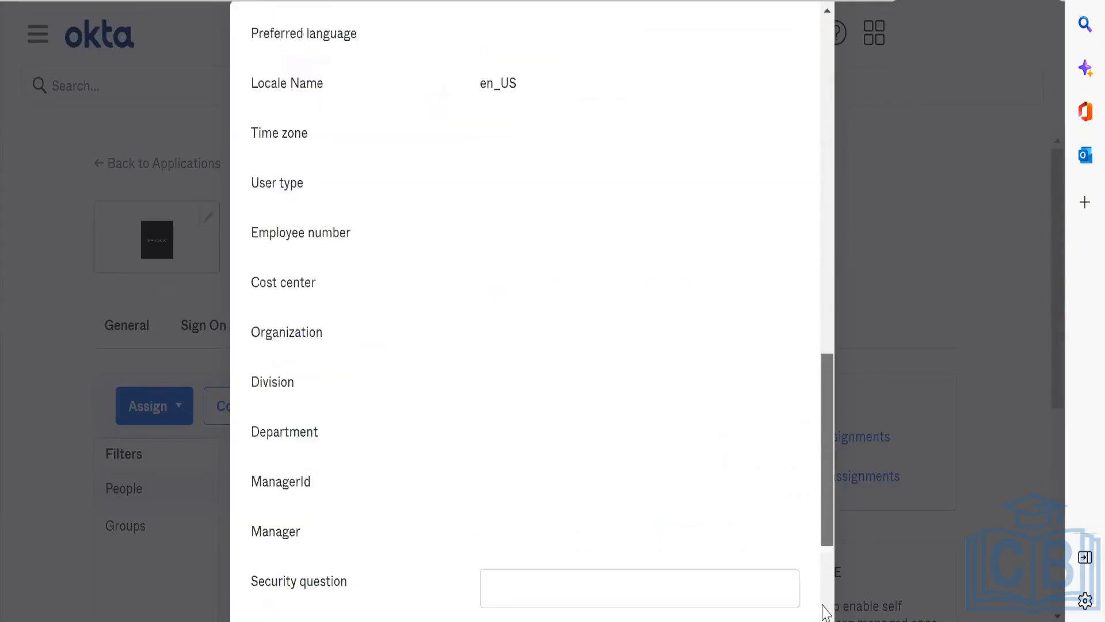
click(537, 537)
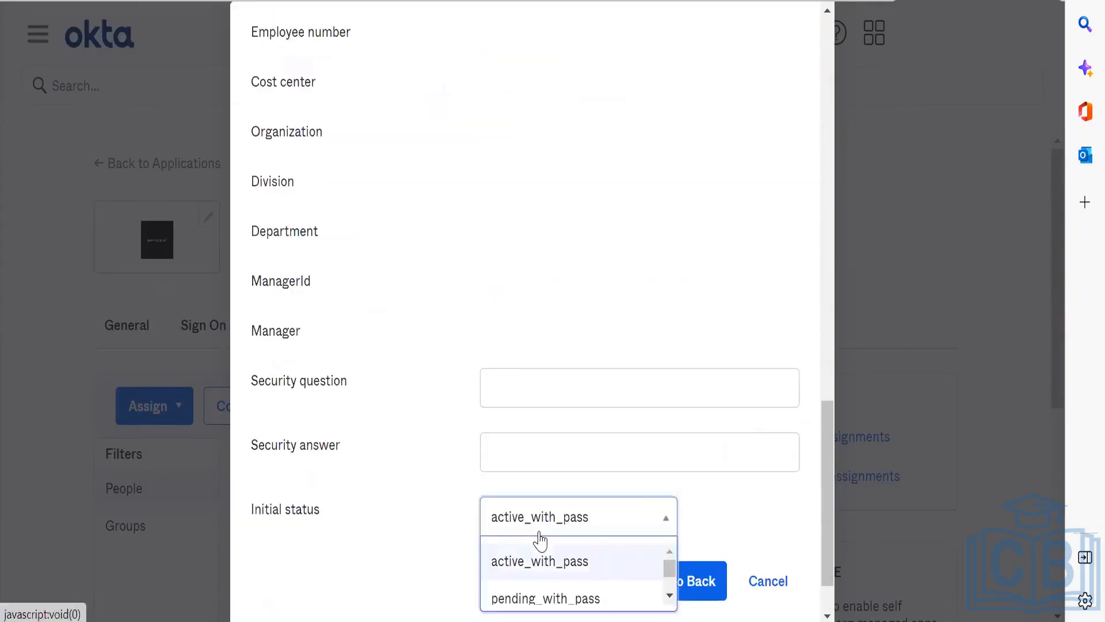
click(539, 539)
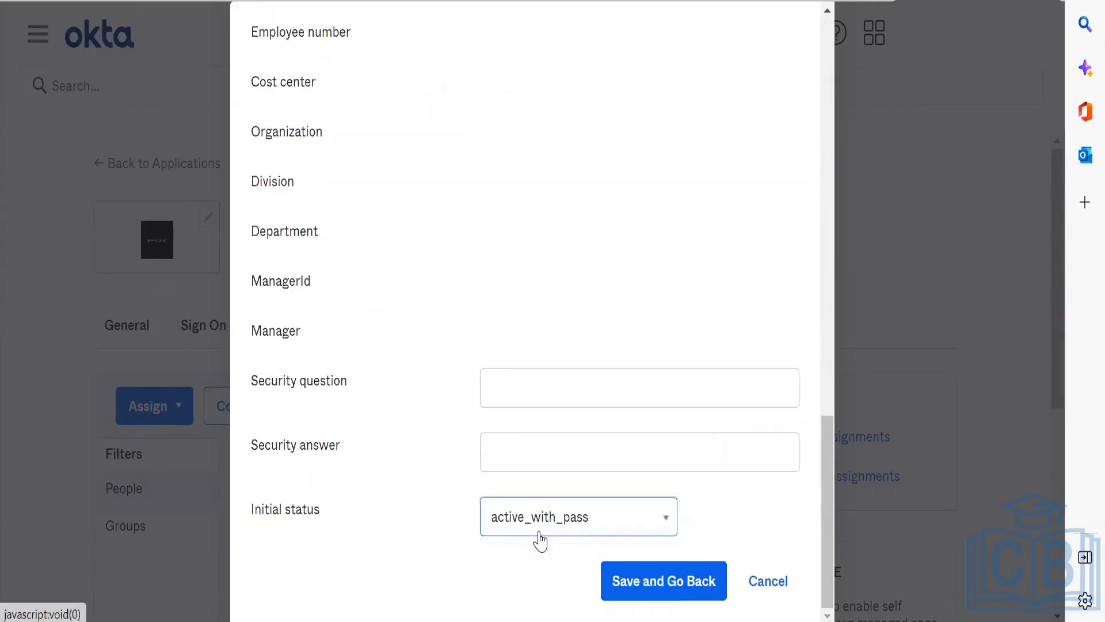
click(658, 593)
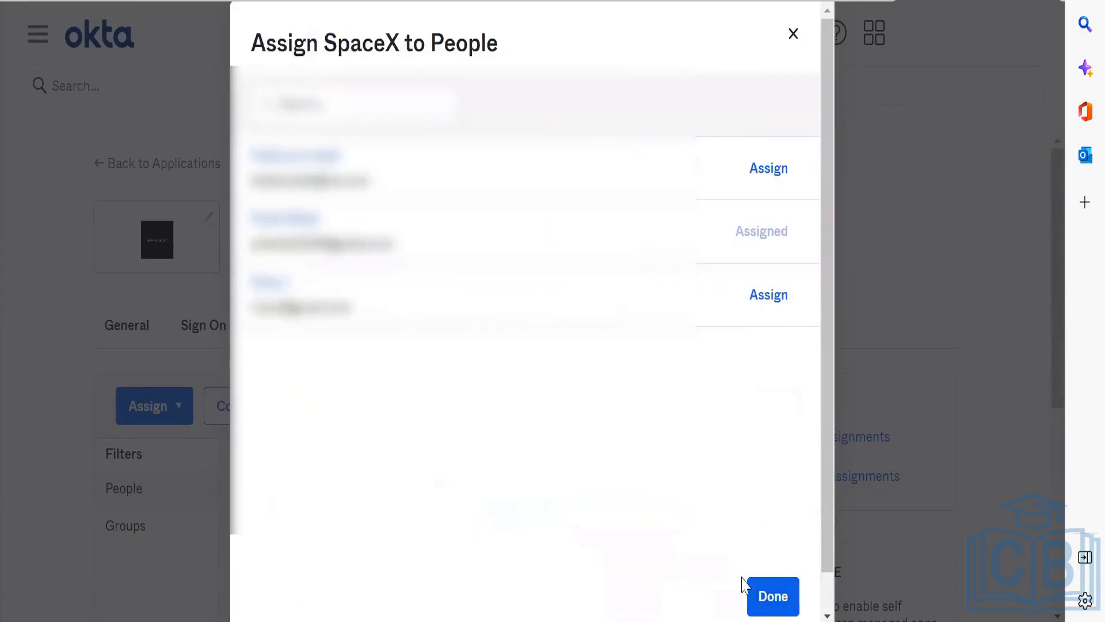
click(759, 597)
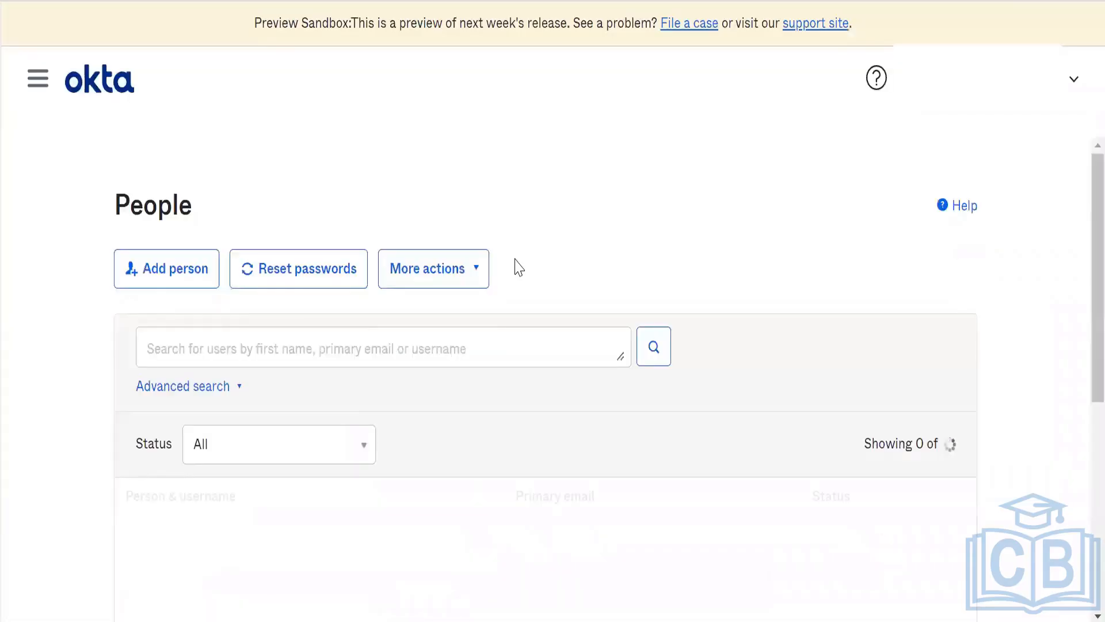
Step: Check the preview sandbox's People list for the username of the person assigned to SpaceX
scroll(637, 288, down, 2)
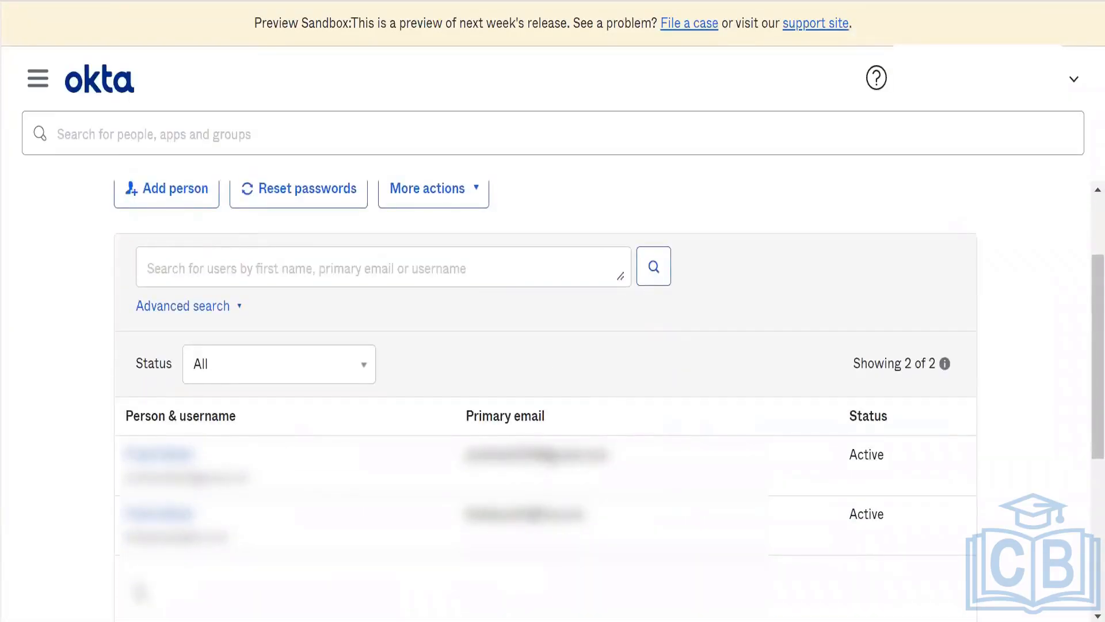
triple_click(204, 473)
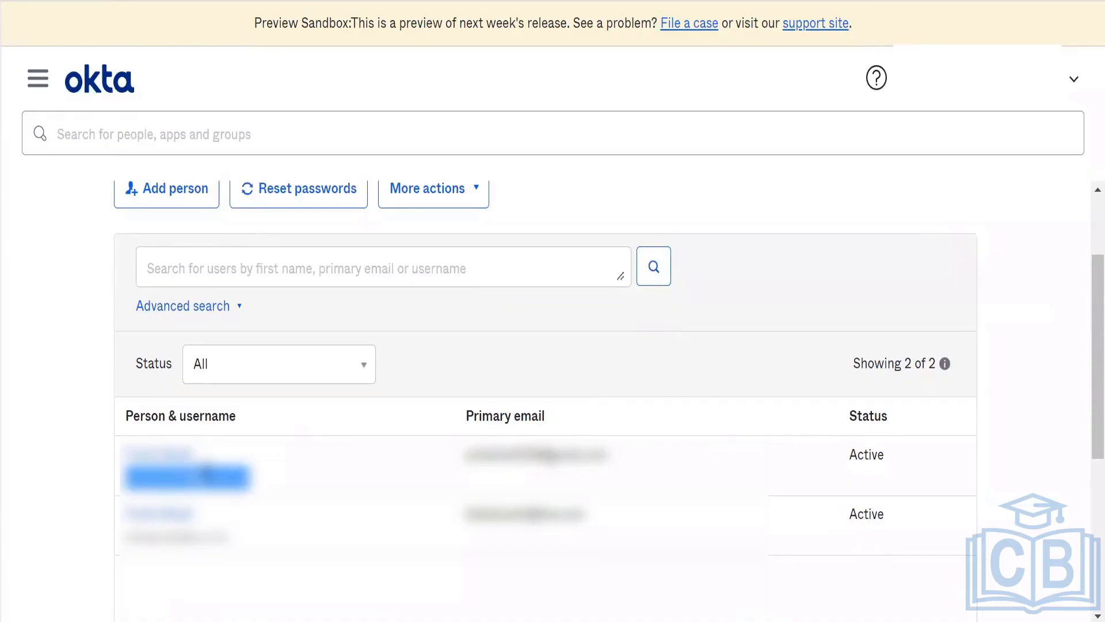
click(205, 474)
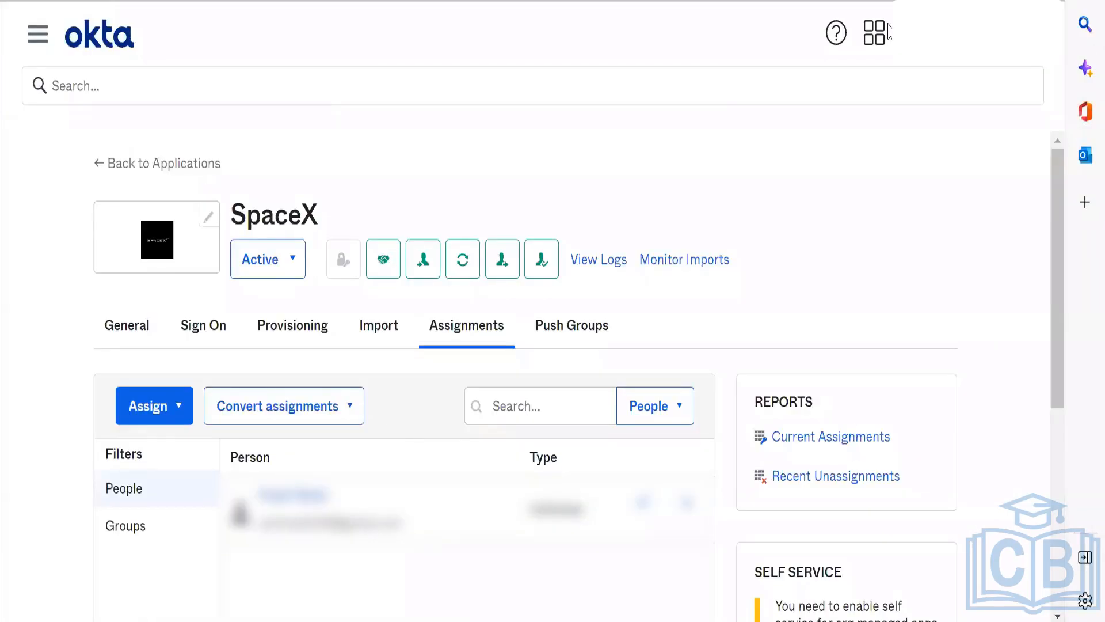
Step: Open the developer org's end user dashboard and launch the SpaceX app to test single sign-on
click(887, 33)
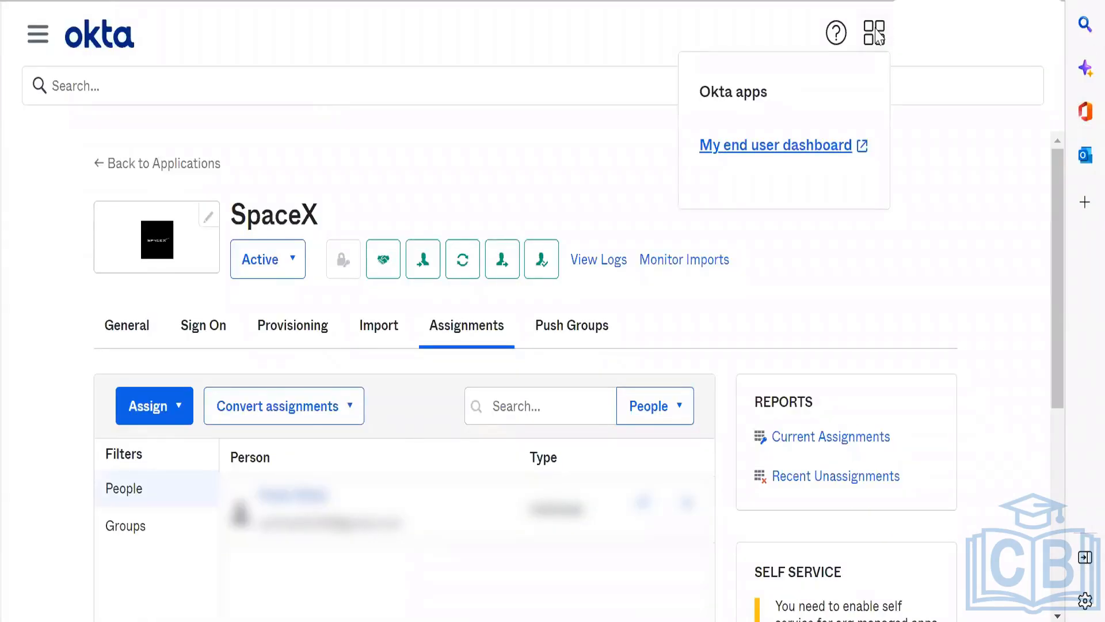
click(814, 147)
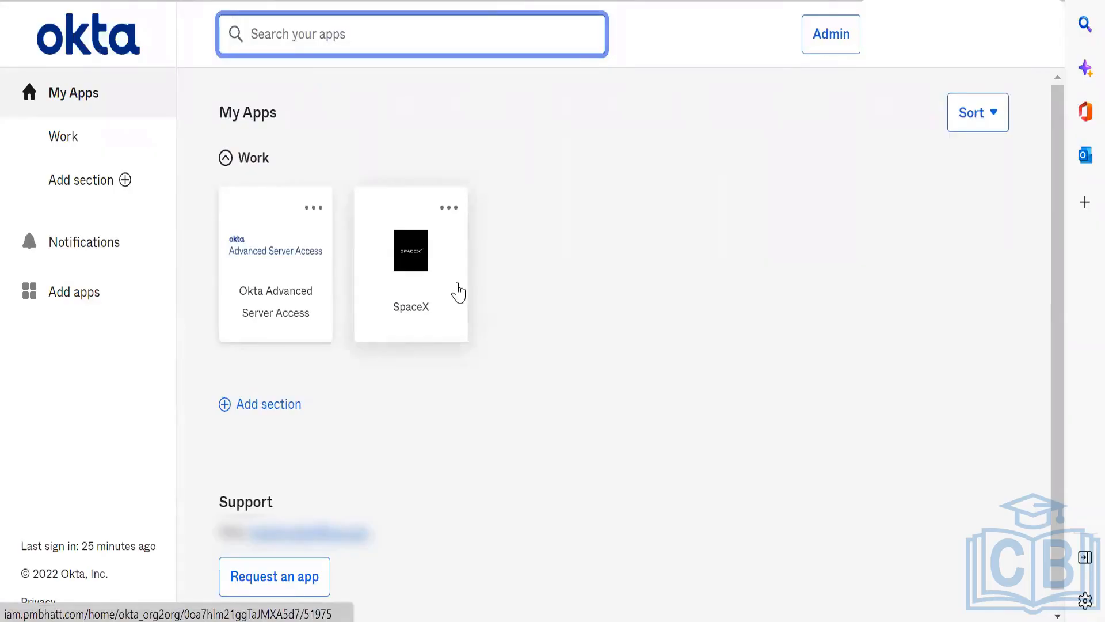
click(423, 254)
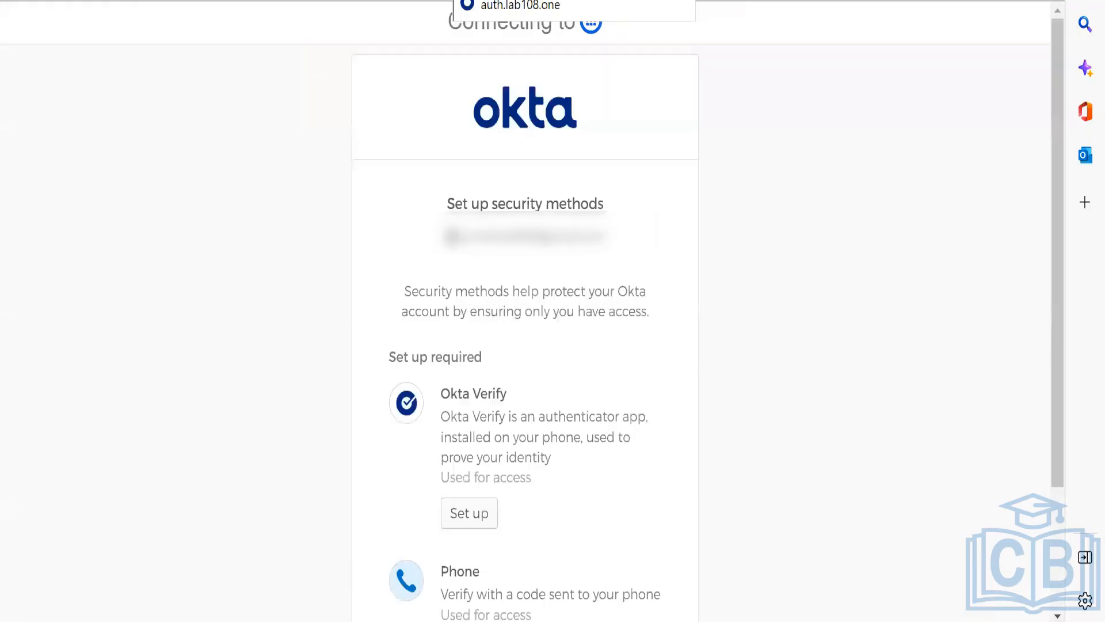
Step: Review the security methods offered at the SpaceX sign-in, and remove the listed person's assignment from the developer org's SpaceX app
scroll(859, 374, down, 3)
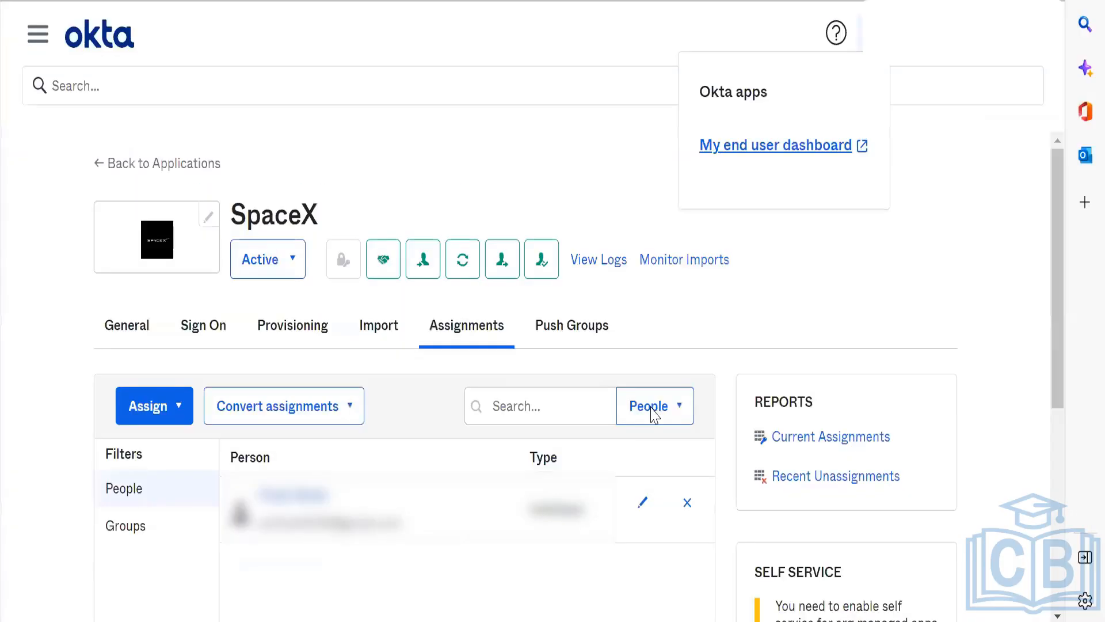
click(688, 504)
click(637, 389)
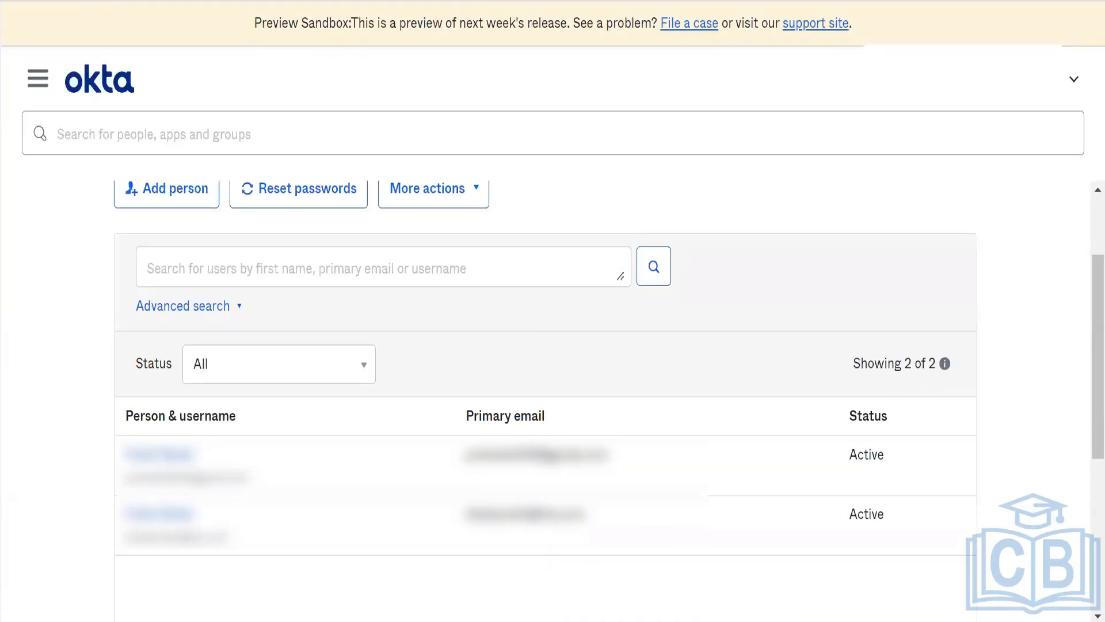
Step: Reload the preview sandbox's People list and check the status of the person unassigned from SpaceX
key(F5)
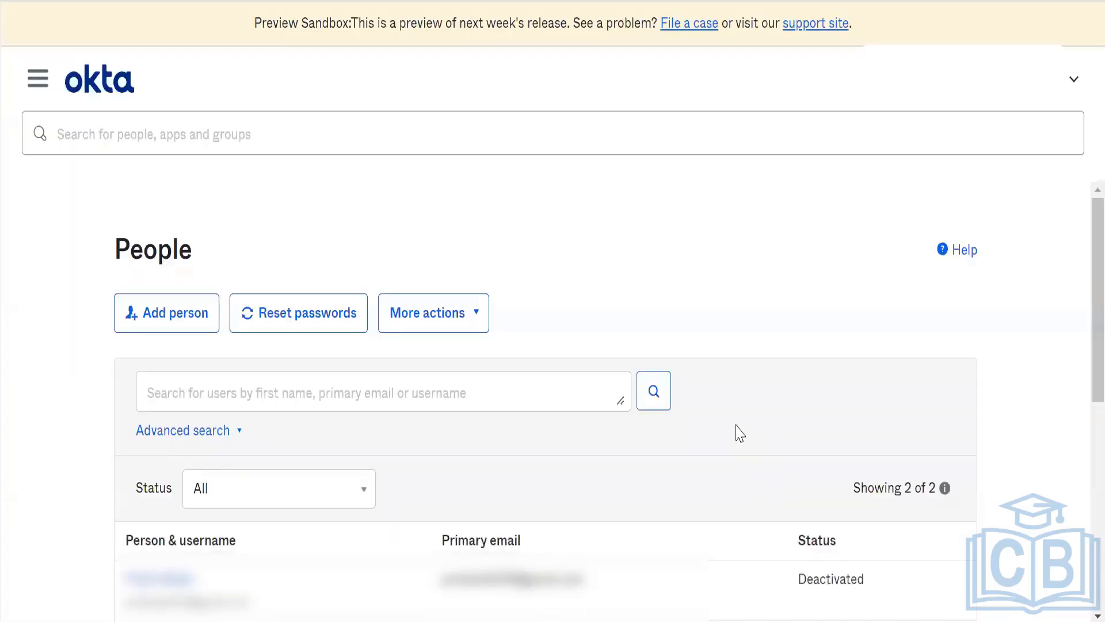
scroll(739, 433, down, 2)
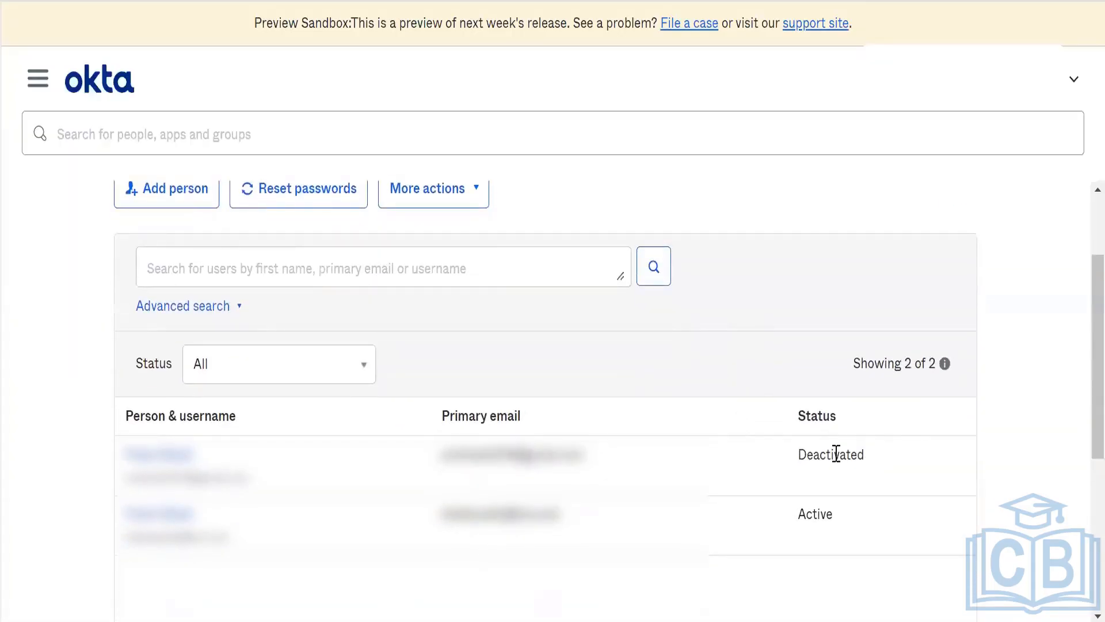
double_click(828, 454)
click(916, 467)
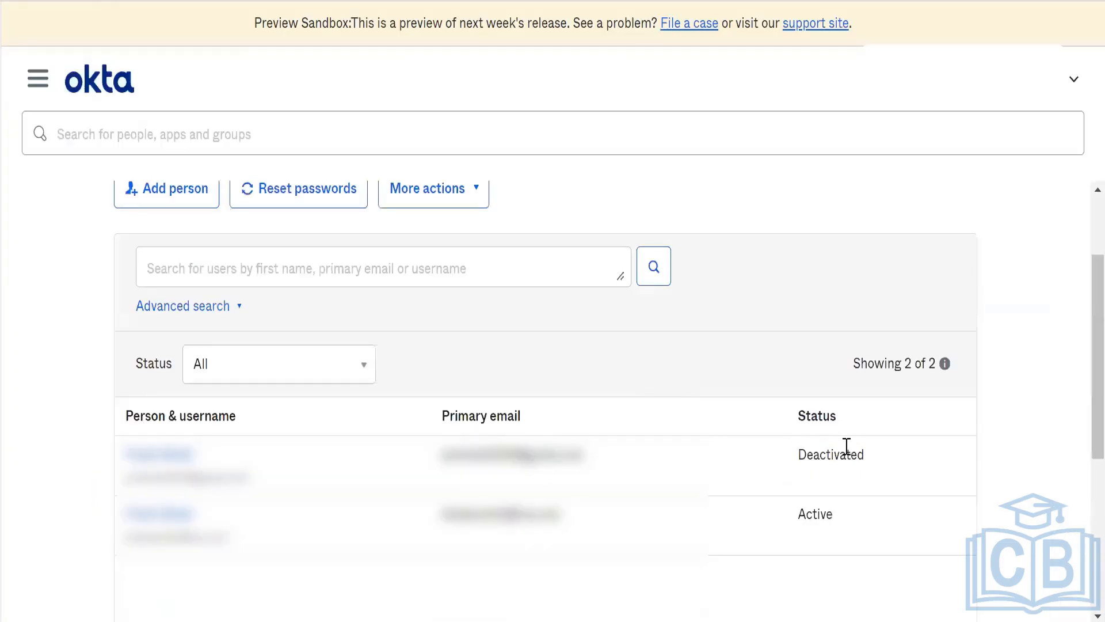
double_click(847, 446)
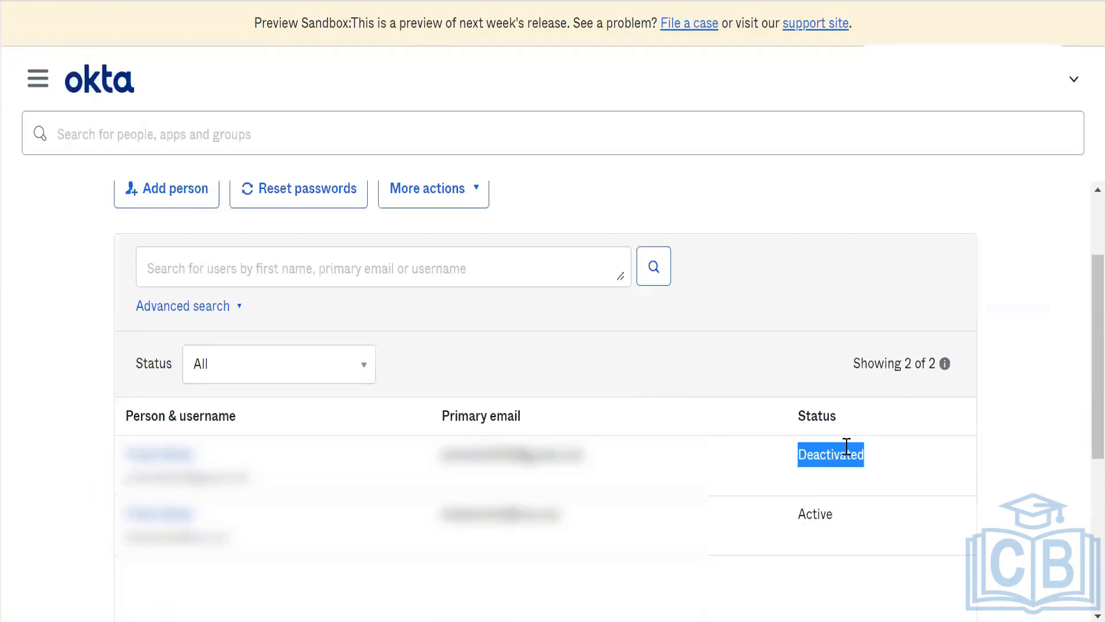
click(799, 458)
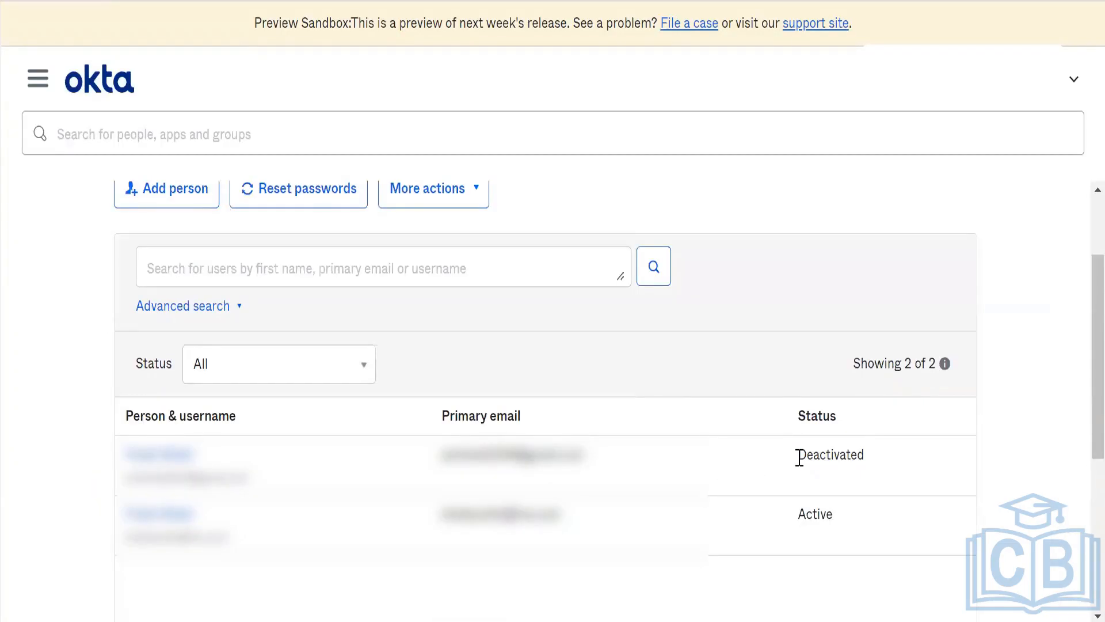